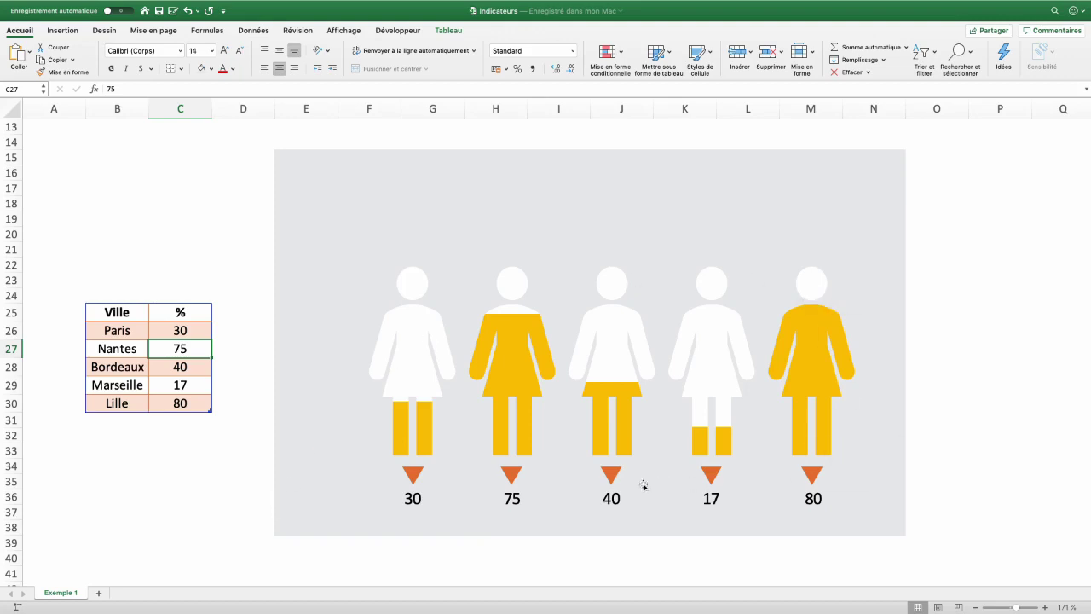
# Change Paris's percentage from 30 to 50 and Nantes's to 17.
pyautogui.click(197, 334)
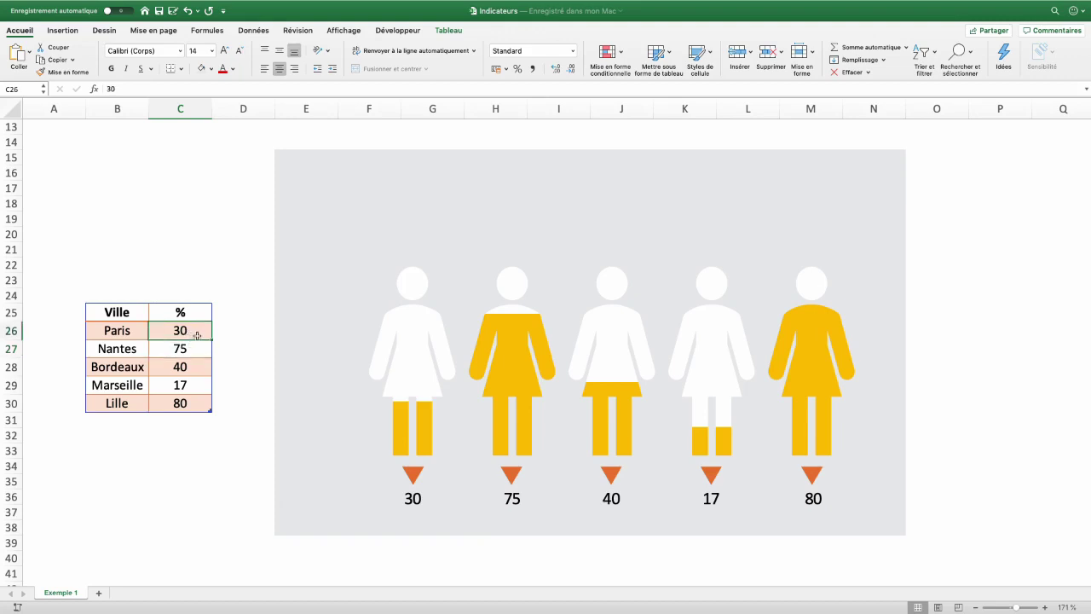
pyautogui.write('50')
pyautogui.click(185, 350)
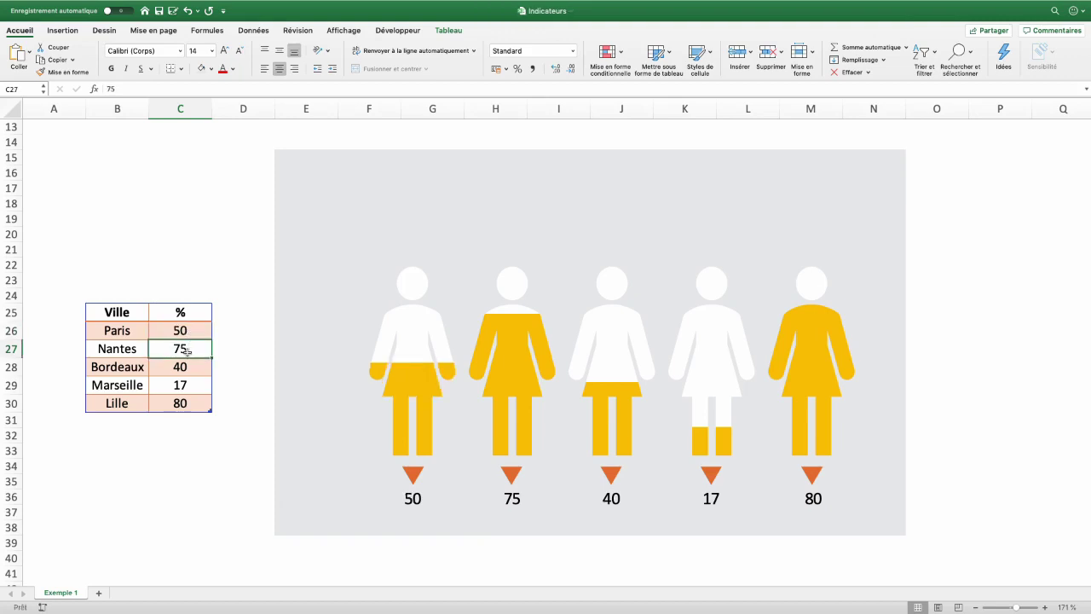
pyautogui.write('17')
pyautogui.press('Return')
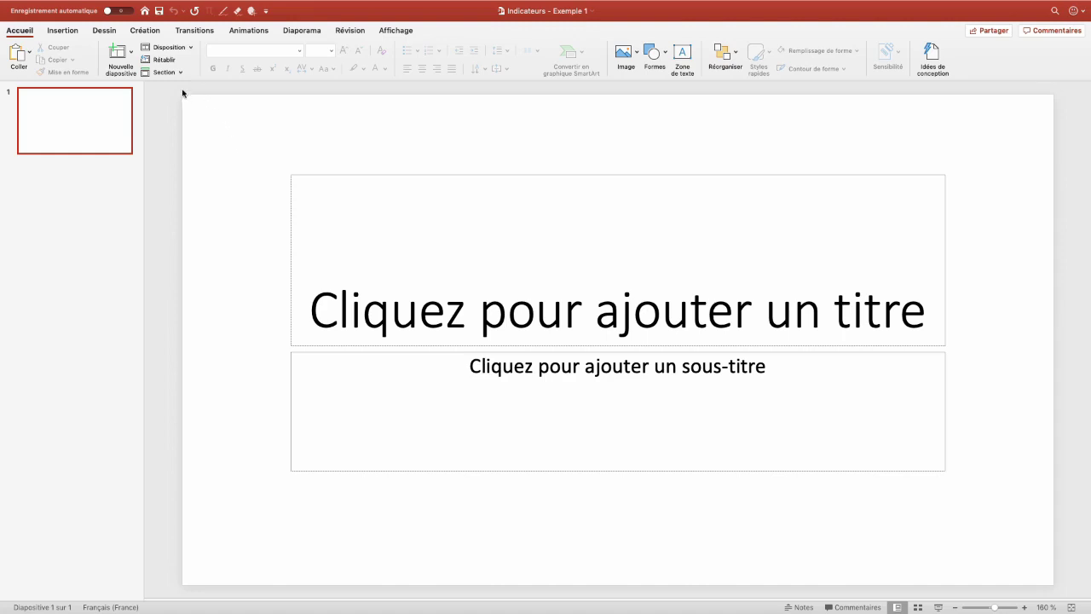
# Give the slide the Vide layout and insert the woman silhouette from the Contacts icons.
pyautogui.click(157, 51)
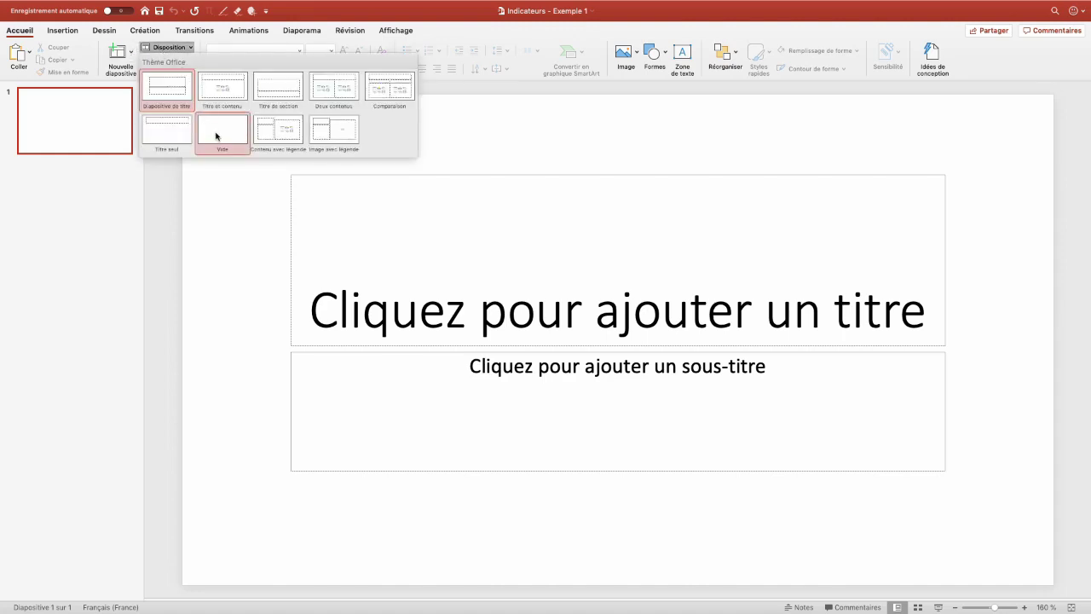
pyautogui.click(215, 136)
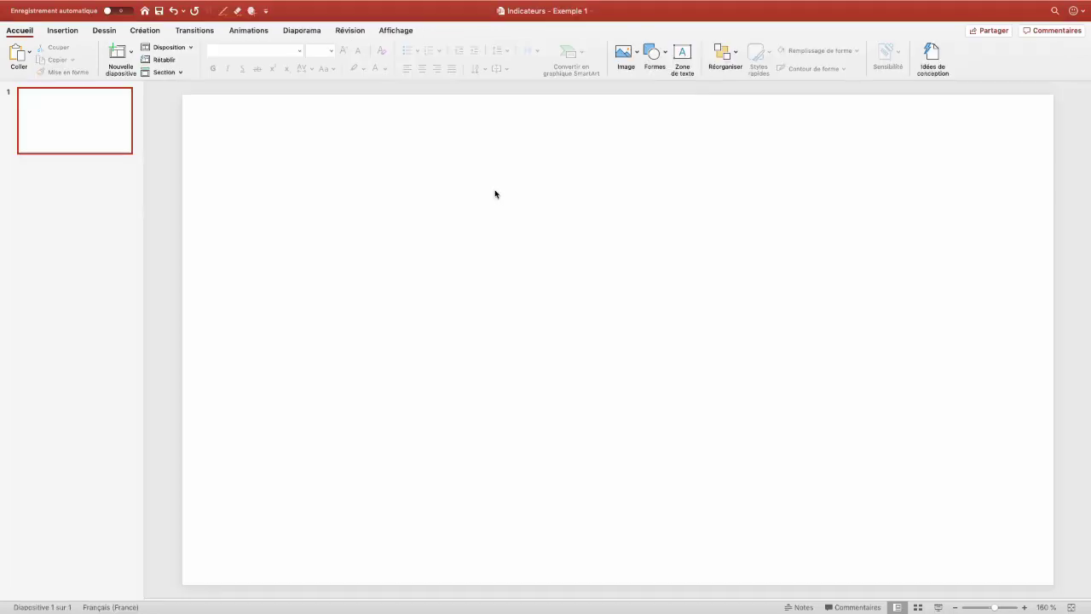
pyautogui.click(68, 36)
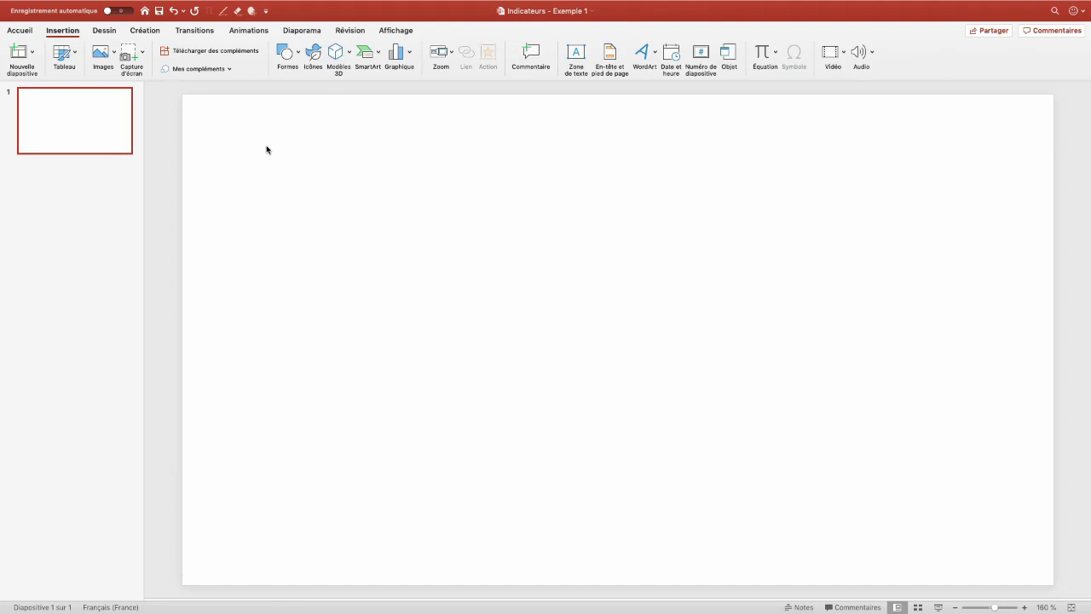
pyautogui.click(313, 52)
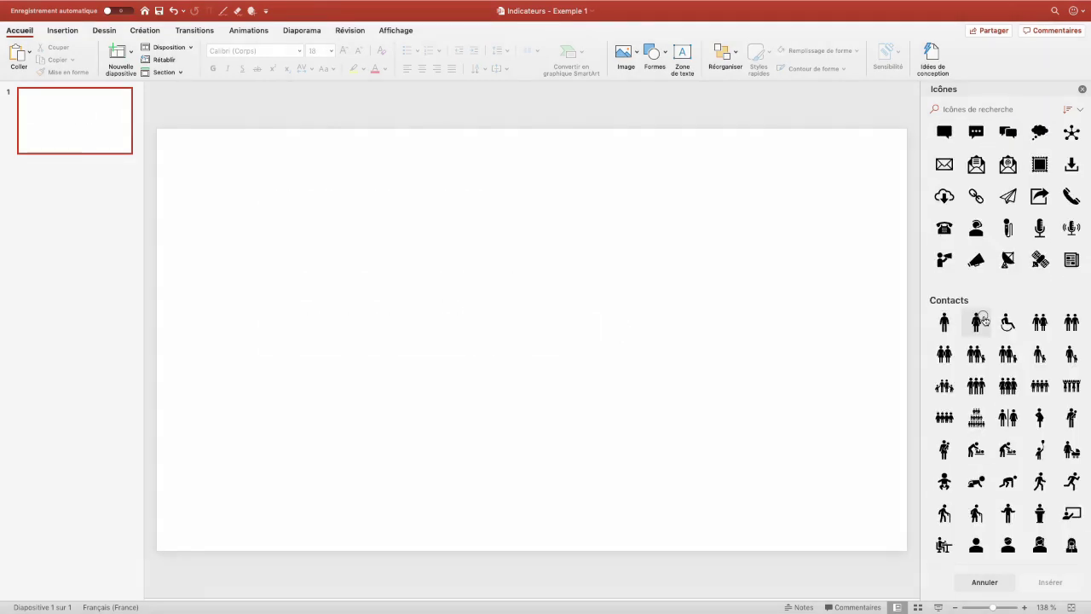
pyautogui.click(984, 320)
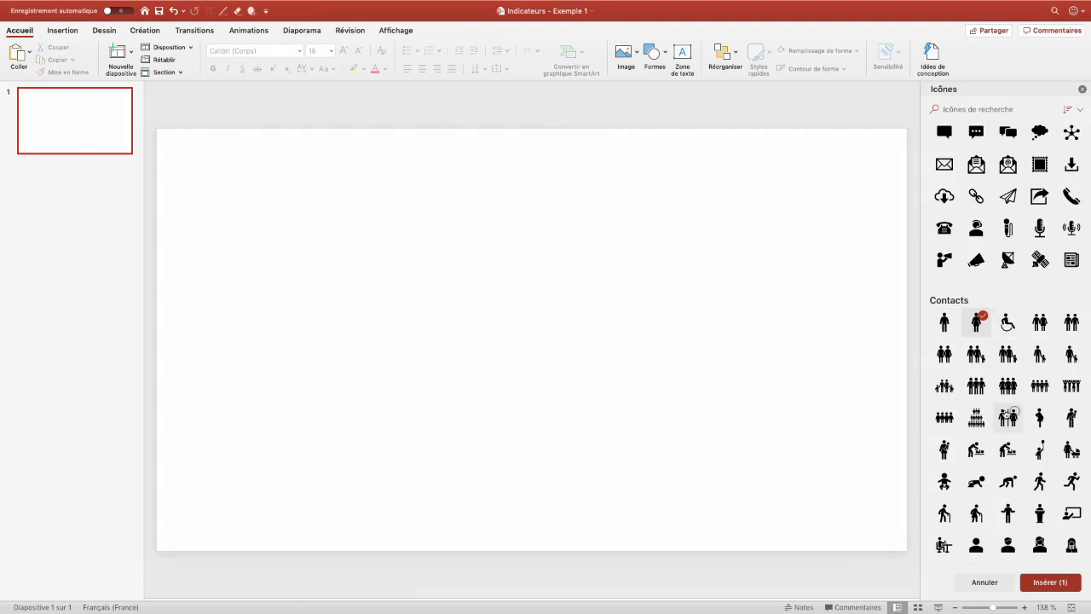
pyautogui.click(1027, 588)
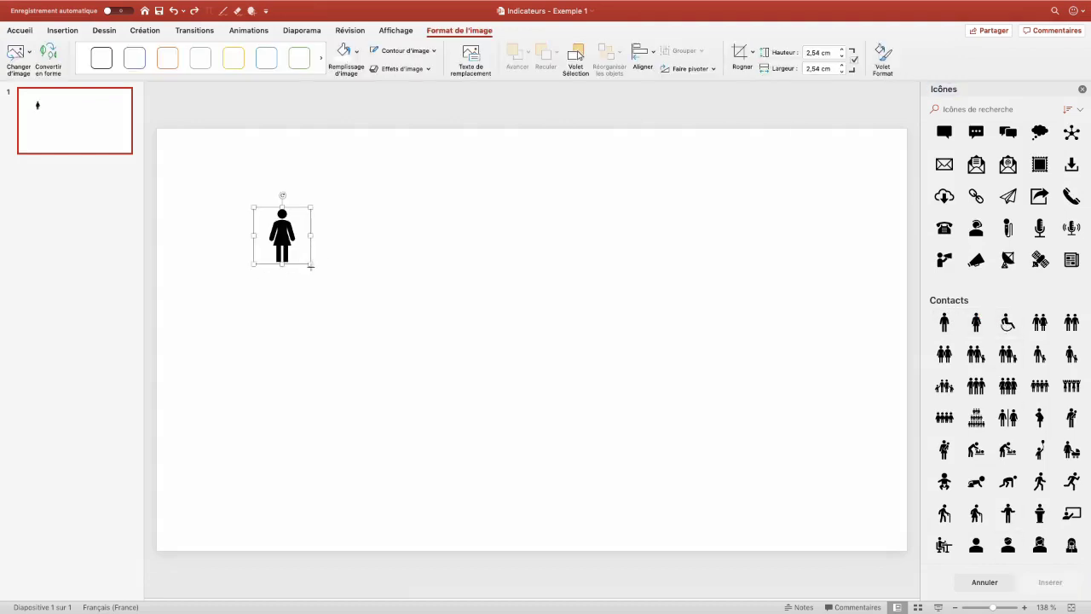
# Enlarge the woman icon to 6,22 cm and convert it into an editable shape.
pyautogui.moveTo(309, 264); pyautogui.dragTo(392, 344)
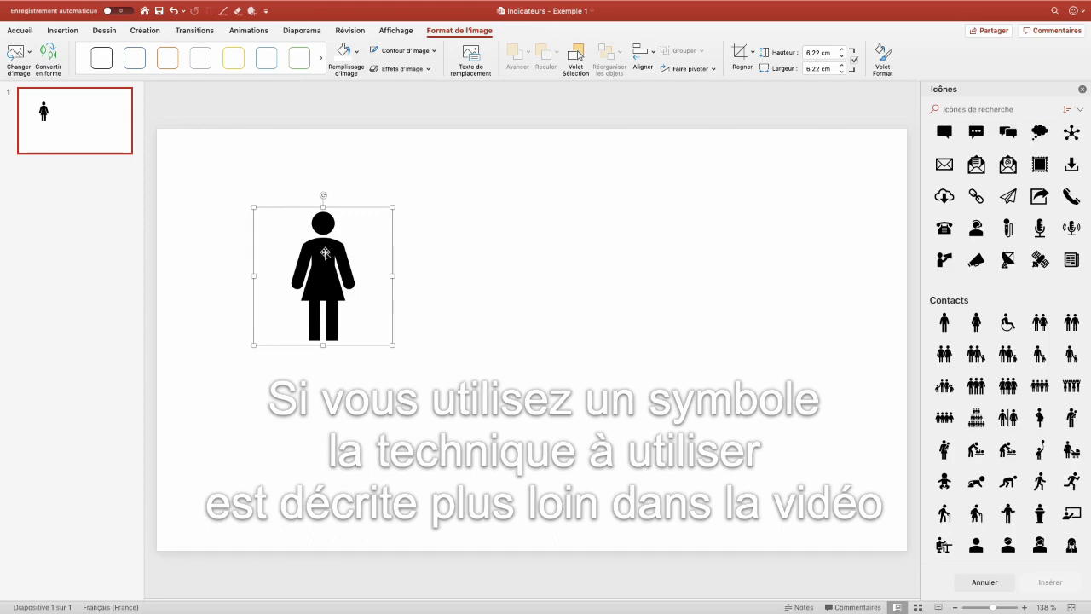
pyautogui.rightClick(326, 253)
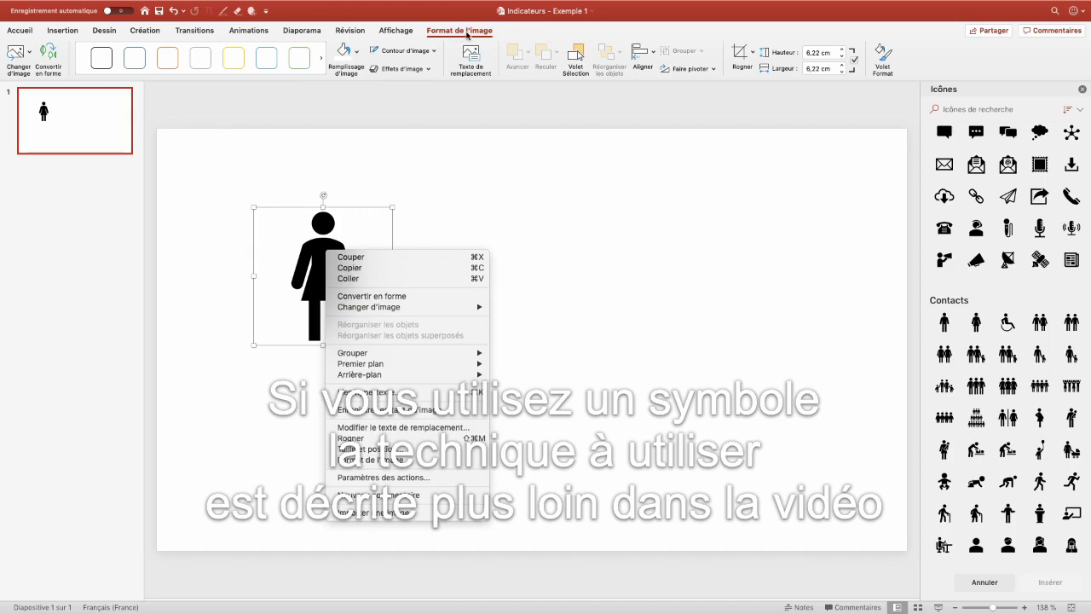
pyautogui.click(364, 297)
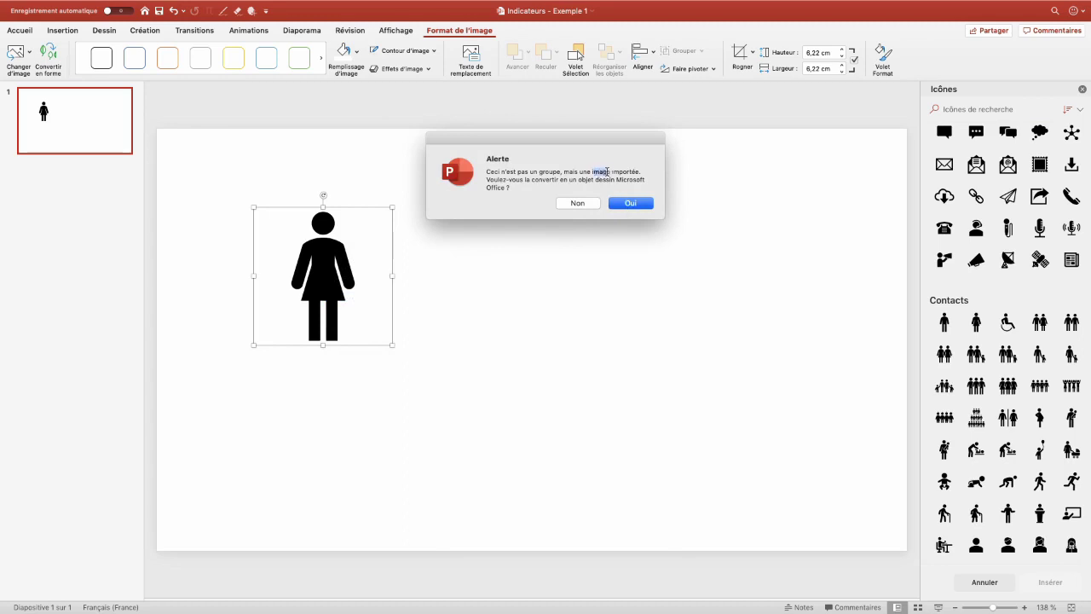
pyautogui.press('Return')
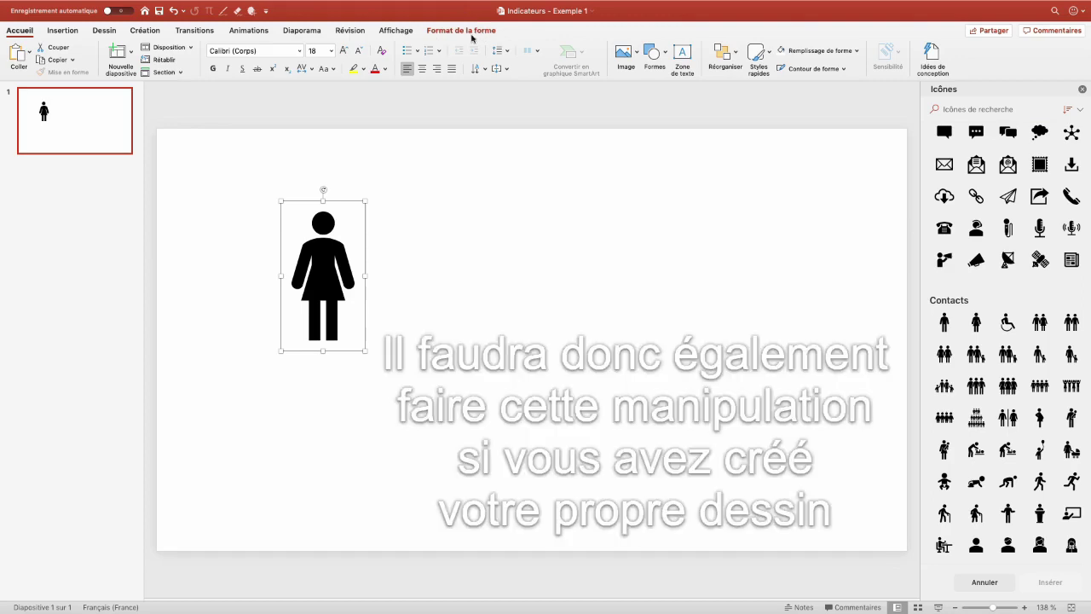
# Ungroup the converted woman figure into separate head and body pieces.
pyautogui.click(325, 228)
pyautogui.click(324, 266)
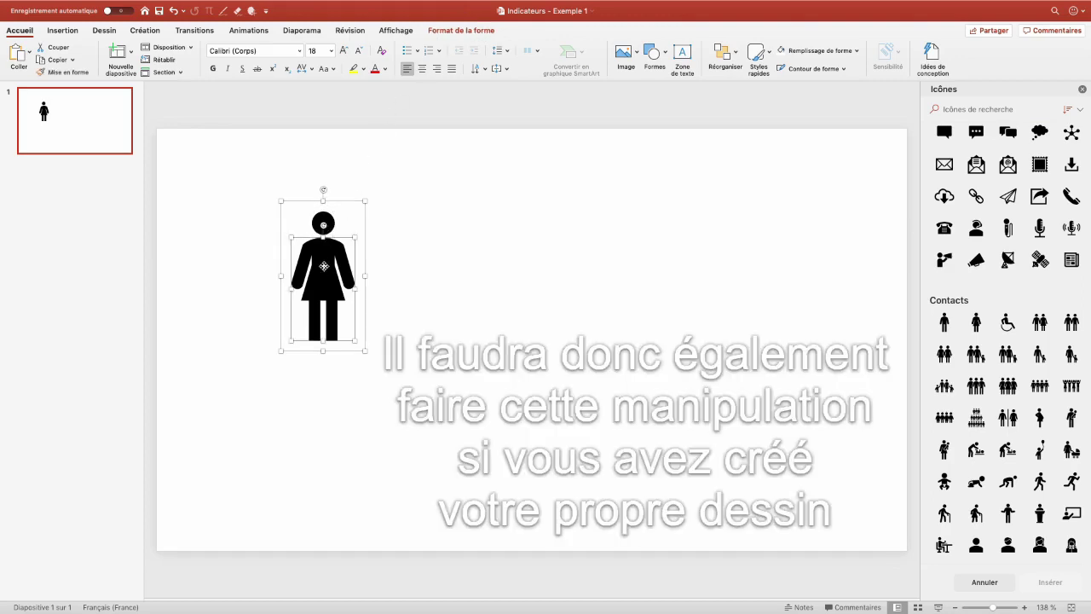
pyautogui.click(339, 204)
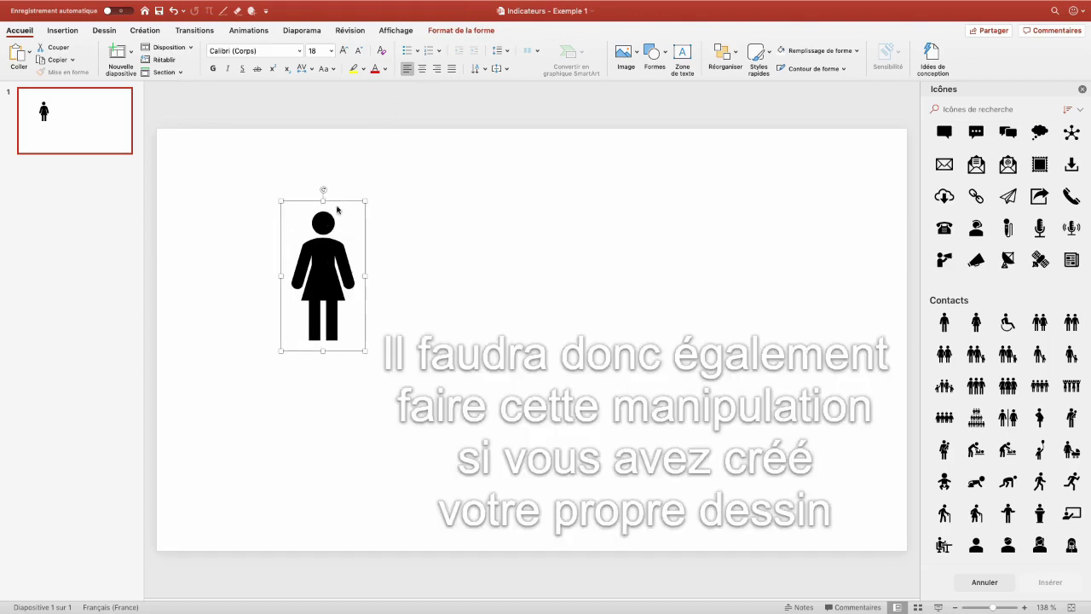
pyautogui.rightClick(322, 248)
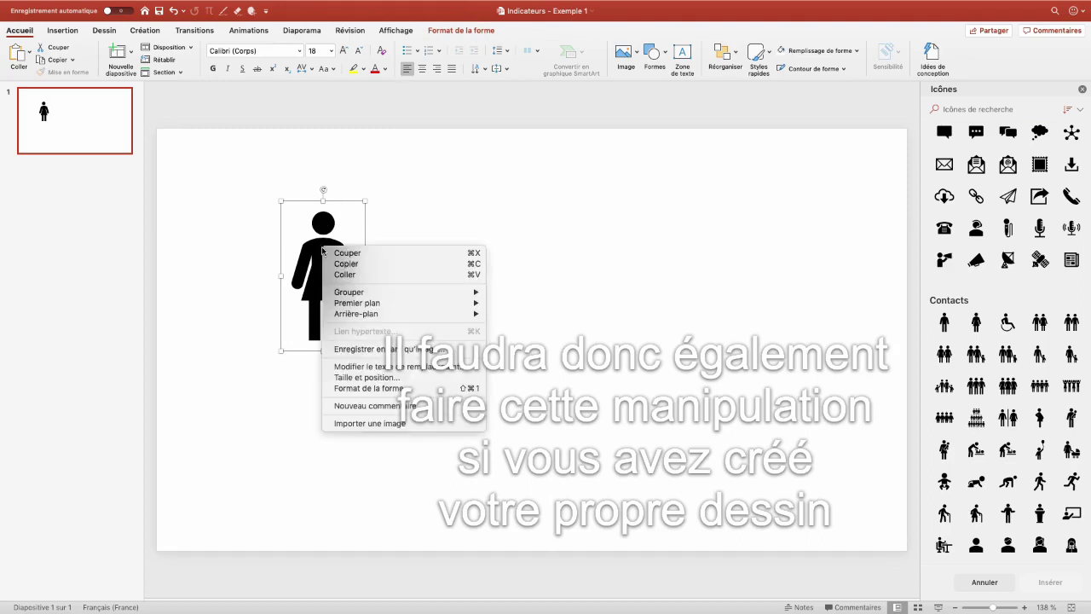
pyautogui.moveTo(377, 292)
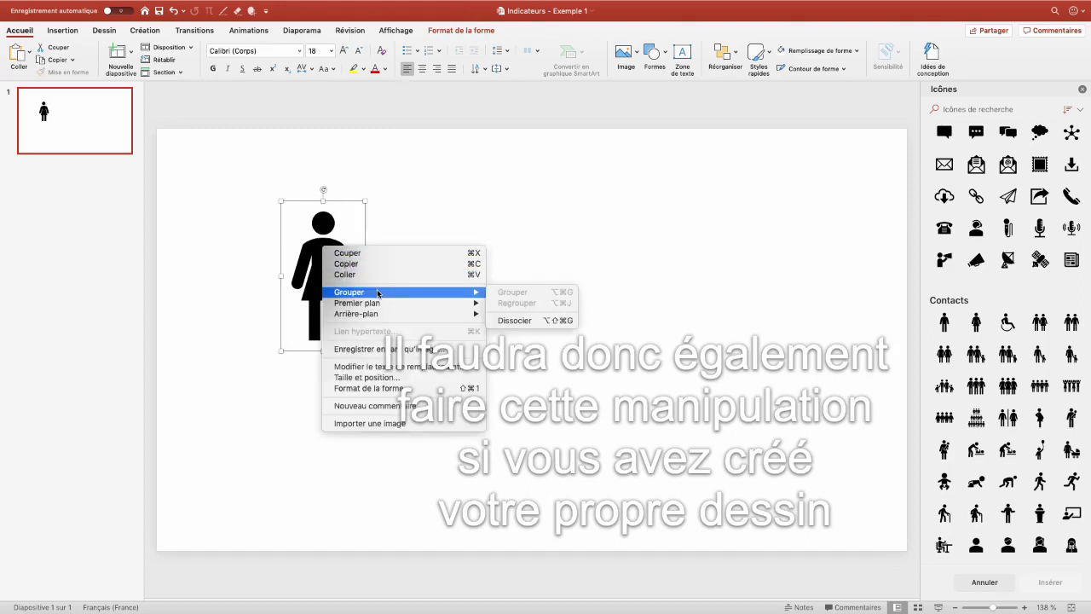
pyautogui.click(513, 319)
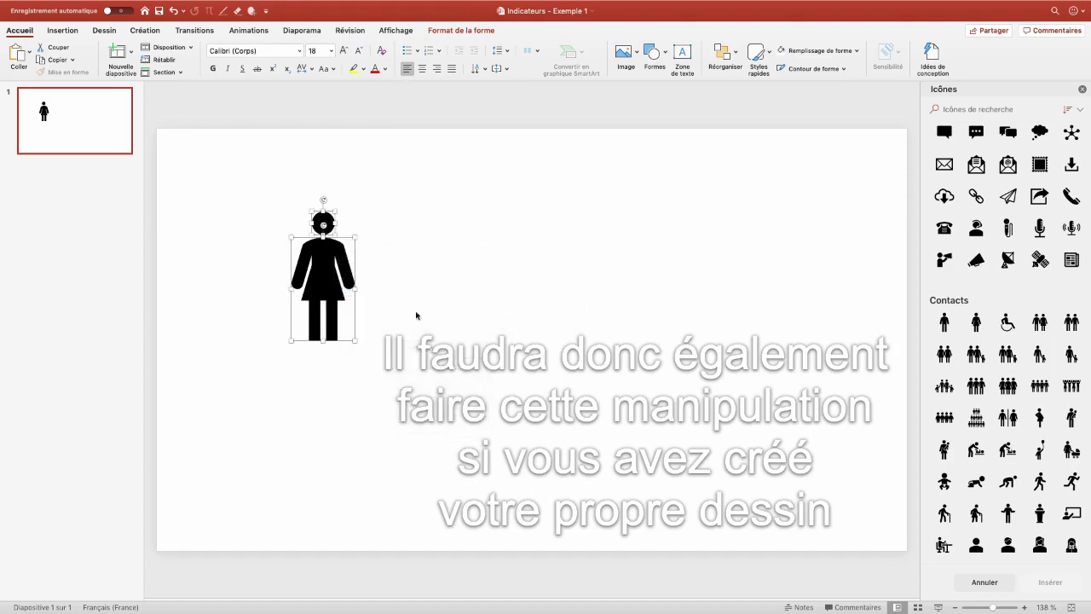
# Unite the head and body into a single shape with Fusionner les formes.
pyautogui.click(463, 32)
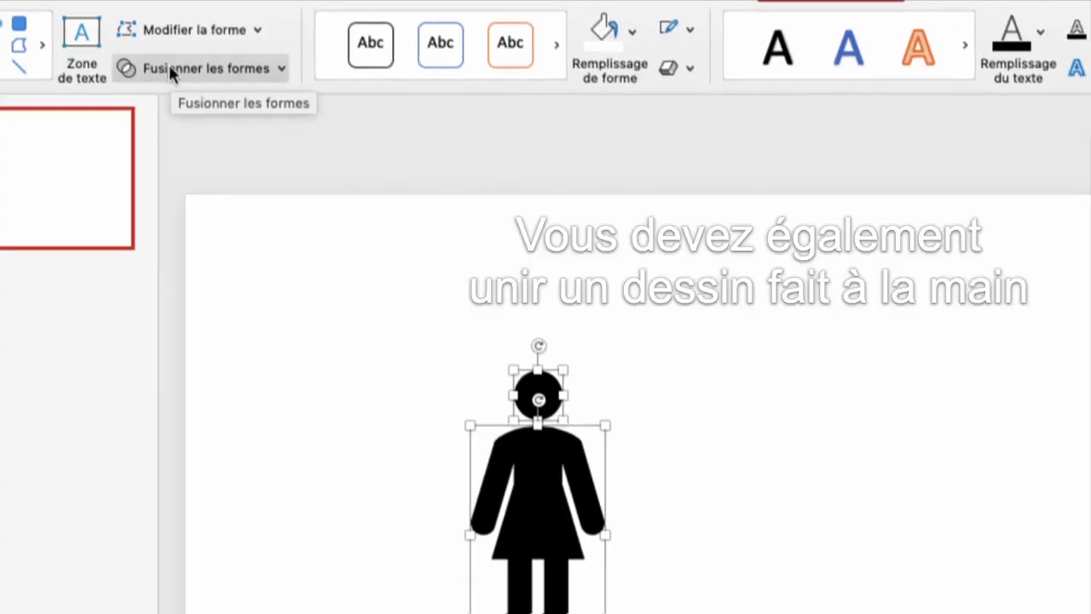
pyautogui.click(200, 68)
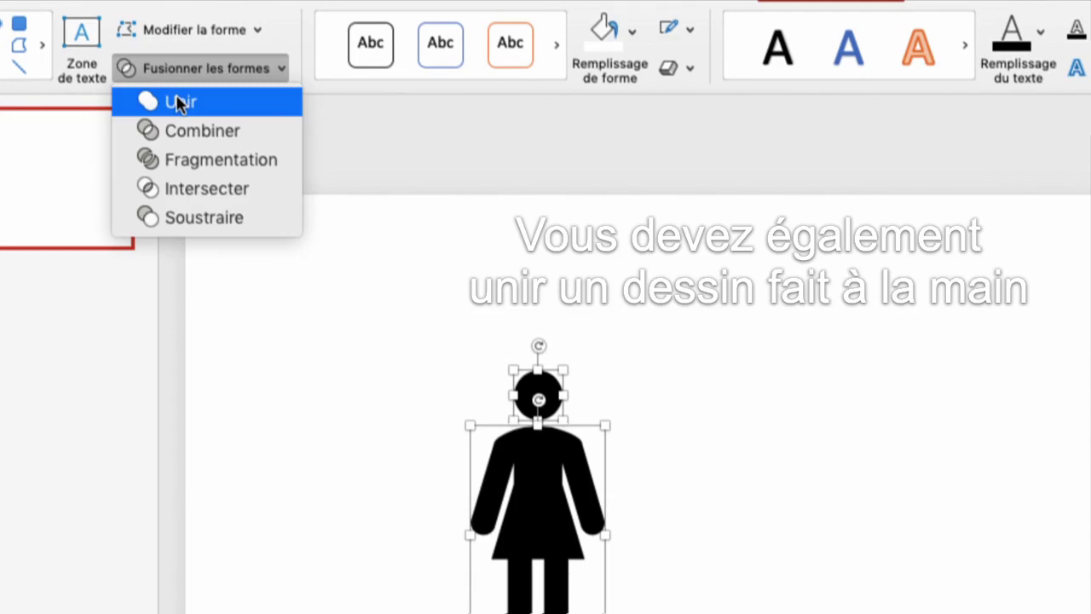
pyautogui.click(179, 102)
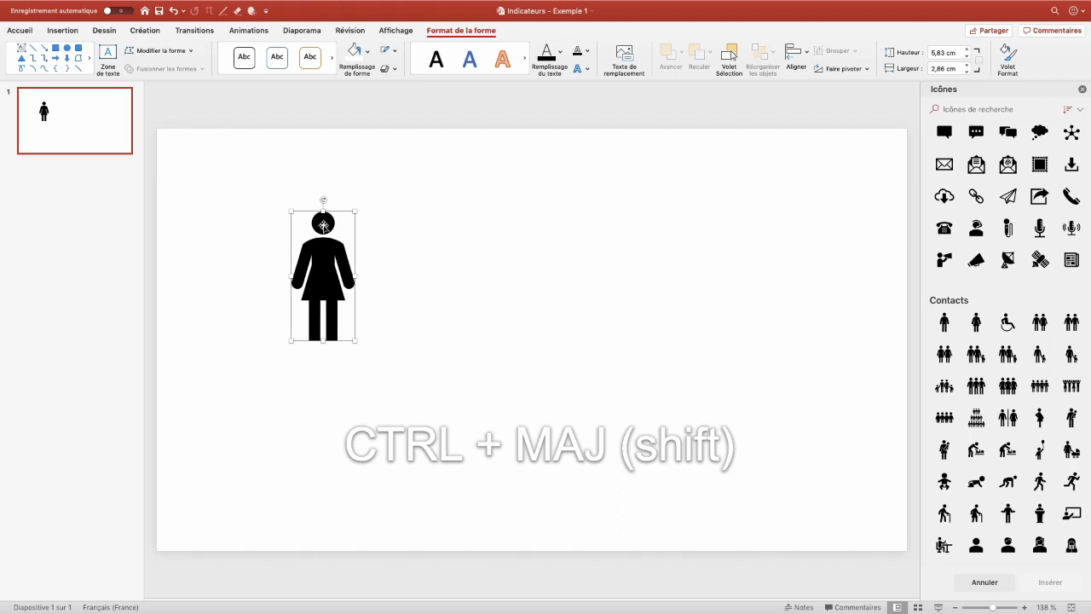
# Duplicate the woman figure into five copies placed side by side in a row.
pyautogui.keyDown('ctrl'); pyautogui.keyDown('shift'); pyautogui.moveTo(323, 224); pyautogui.dragTo(460, 342); pyautogui.keyUp('shift'); pyautogui.keyUp('ctrl')
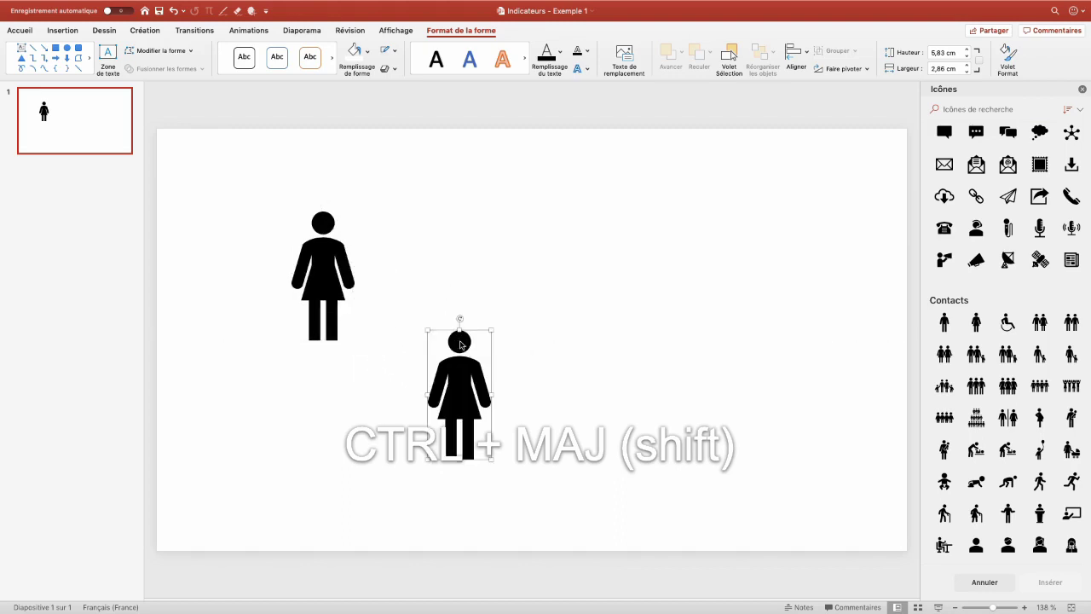
pyautogui.hotkey('ctrl', 'z')
pyautogui.click(324, 224)
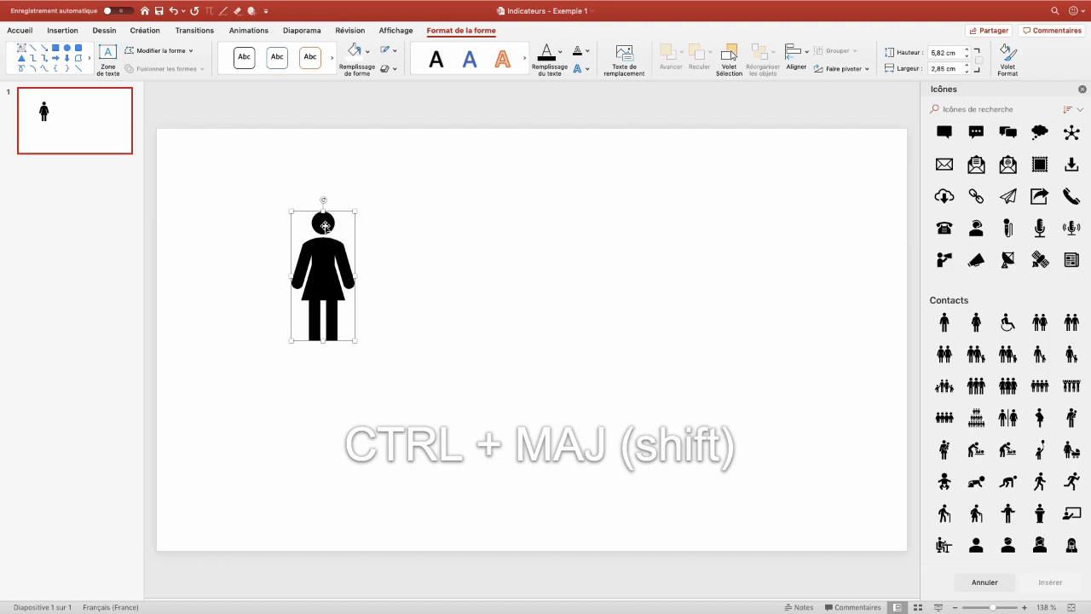
pyautogui.moveTo(325, 225)
pyautogui.mouseDown()
pyautogui.moveTo(476, 285)
pyautogui.moveTo(447, 360)
pyautogui.moveTo(312, 235)
pyautogui.mouseUp()
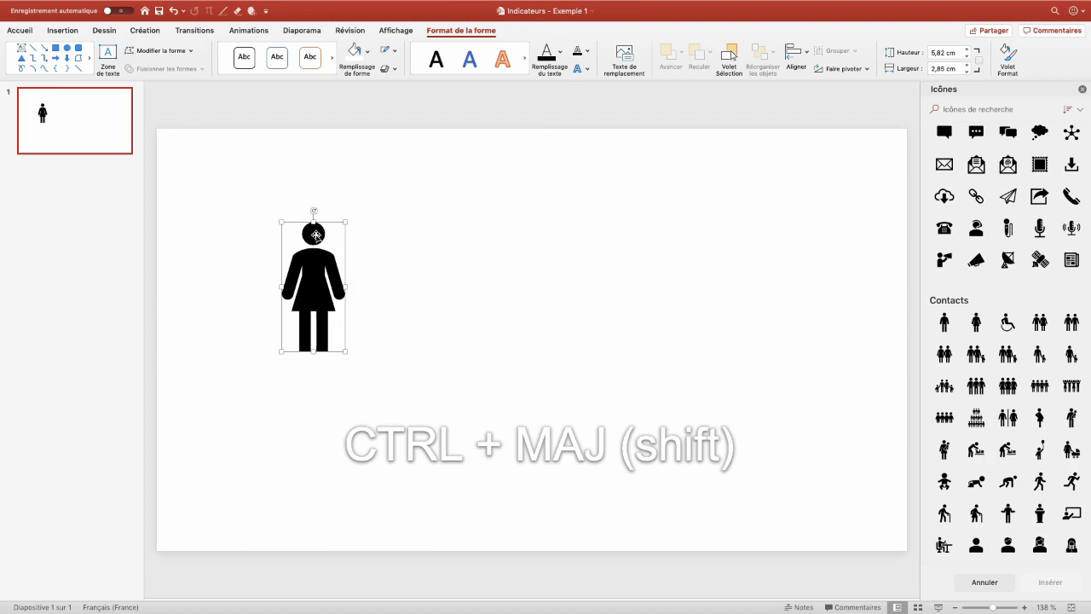
pyautogui.moveTo(316, 235)
pyautogui.mouseDown()
pyautogui.moveTo(384, 253)
pyautogui.moveTo(394, 244)
pyautogui.mouseUp()
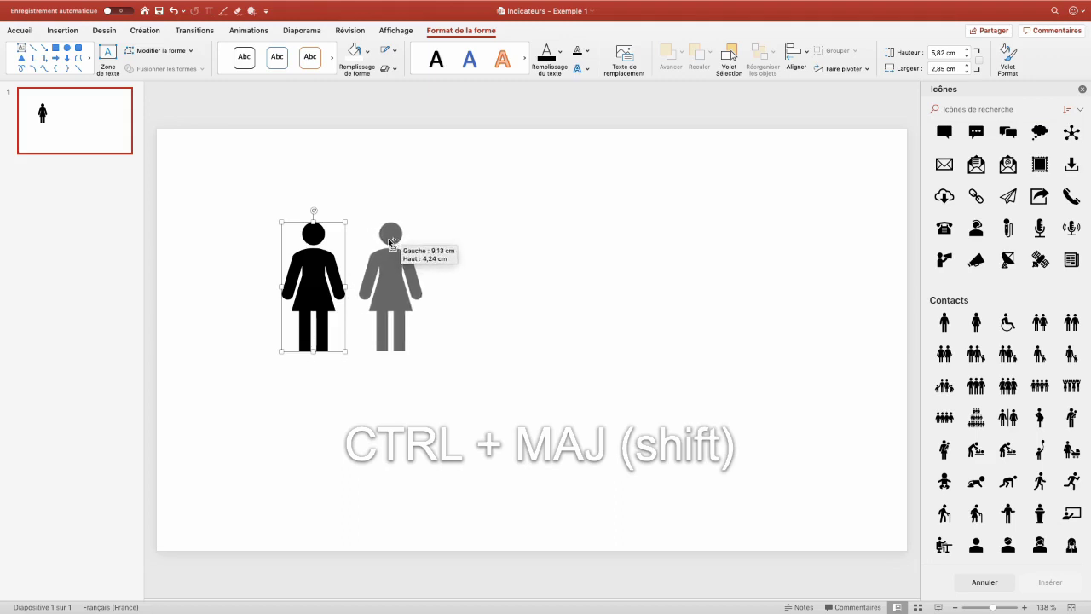
pyautogui.moveTo(393, 244); pyautogui.dragTo(386, 249)
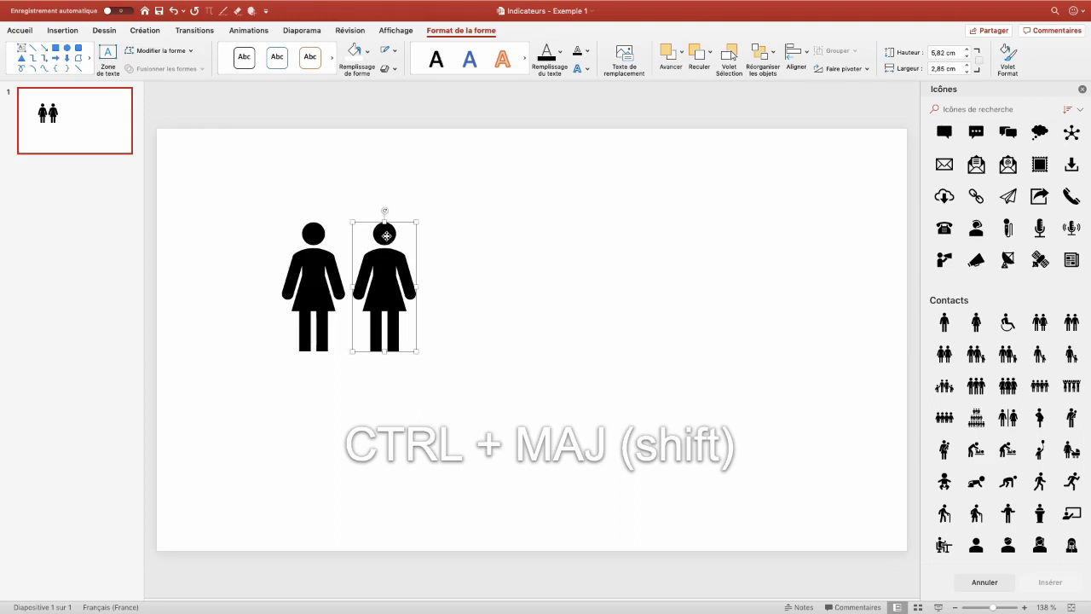
pyautogui.moveTo(386, 235); pyautogui.dragTo(384, 236)
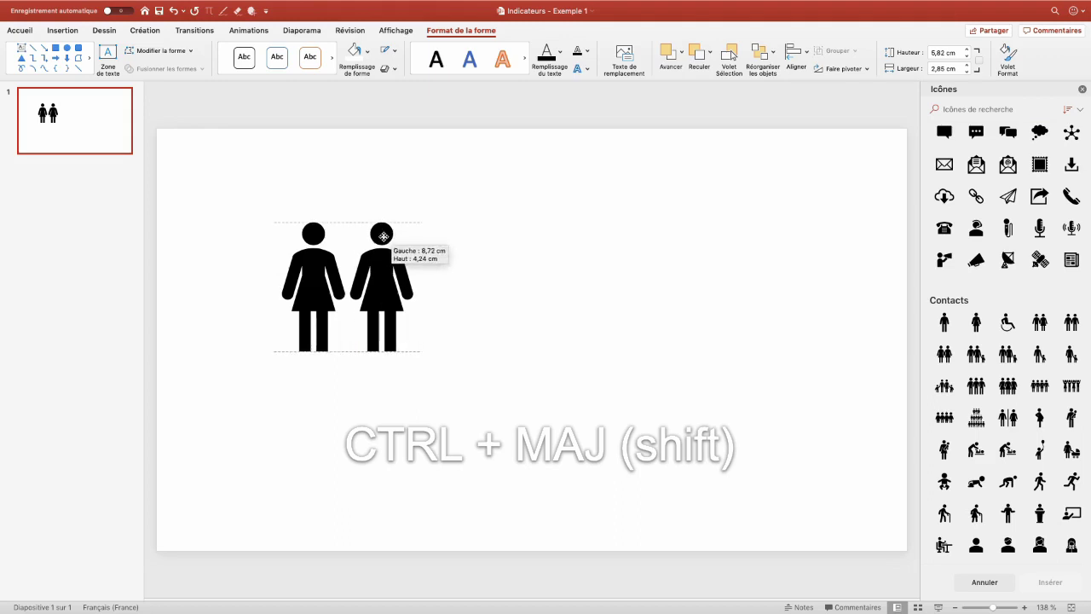
pyautogui.moveTo(382, 236); pyautogui.dragTo(381, 236)
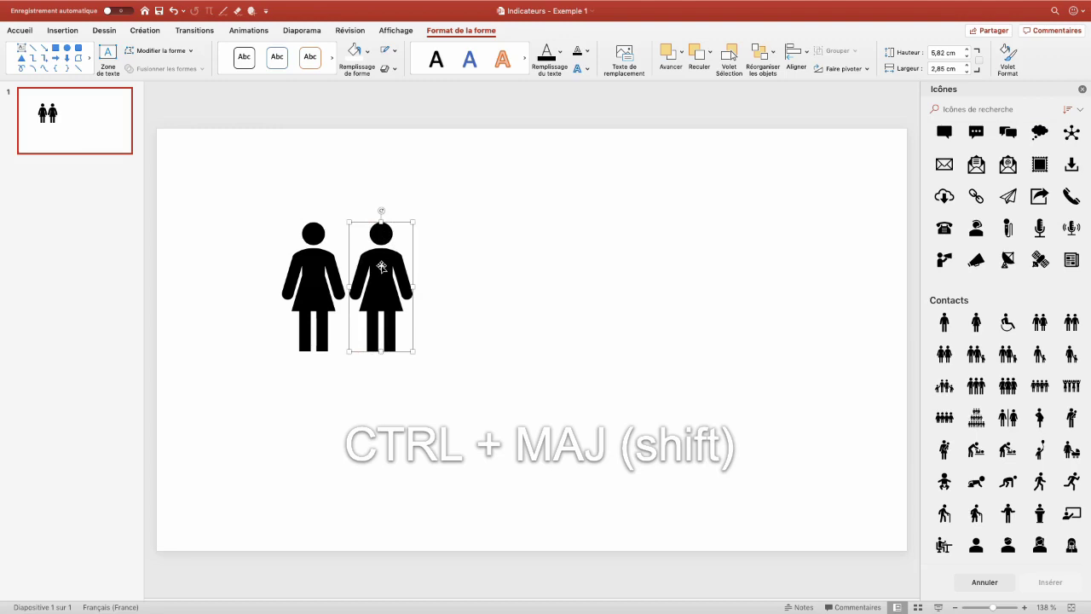
pyautogui.moveTo(382, 267); pyautogui.dragTo(463, 266)
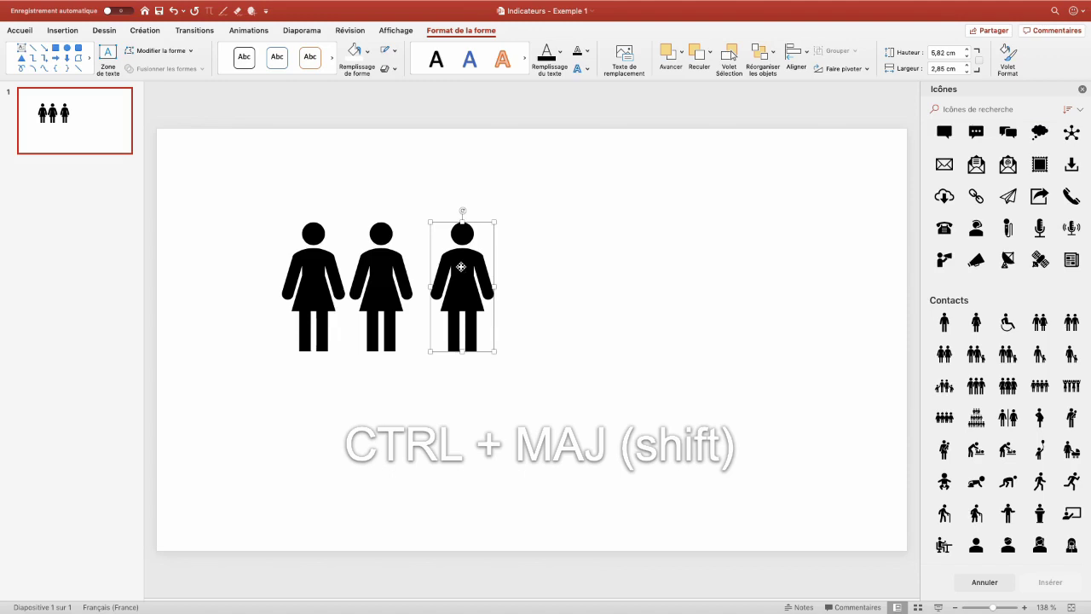
pyautogui.moveTo(461, 267); pyautogui.dragTo(451, 267)
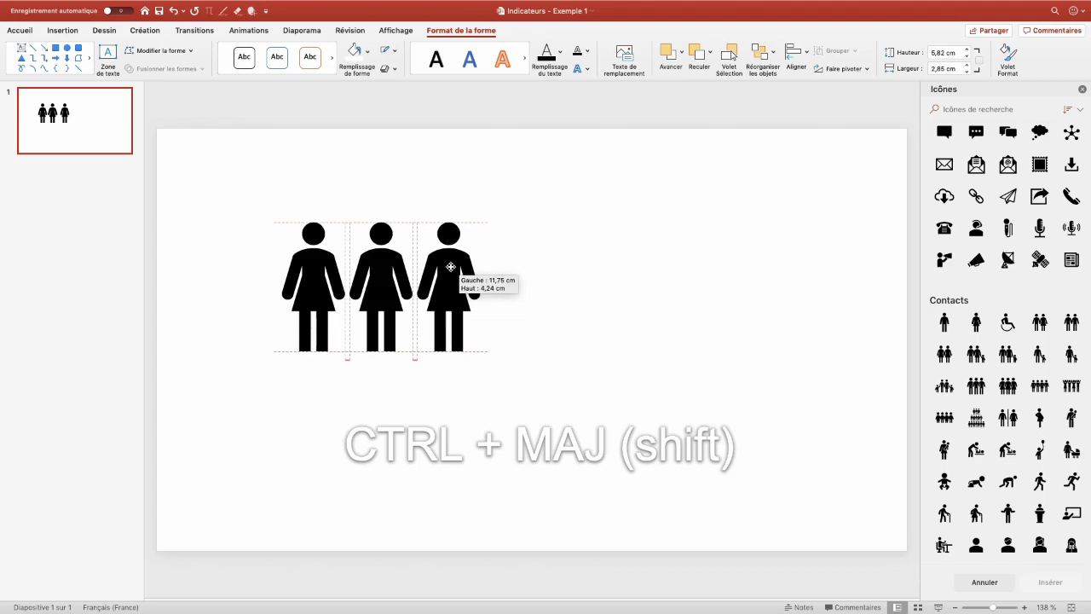
pyautogui.moveTo(450, 267); pyautogui.dragTo(584, 271)
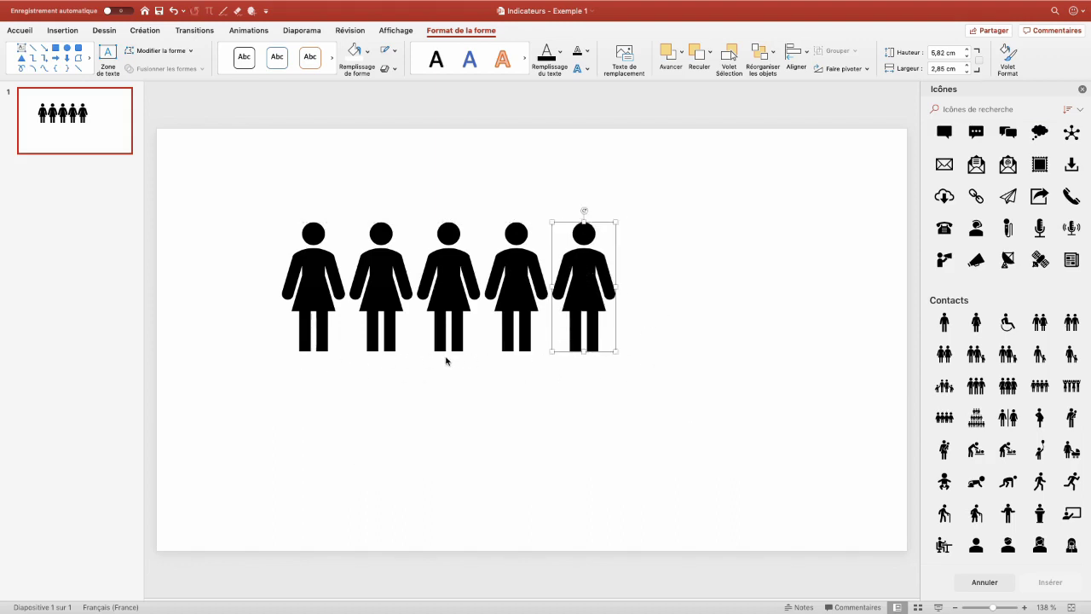
pyautogui.moveTo(385, 268)
pyautogui.mouseDown()
pyautogui.moveTo(385, 278)
pyautogui.moveTo(442, 253)
pyautogui.mouseUp()
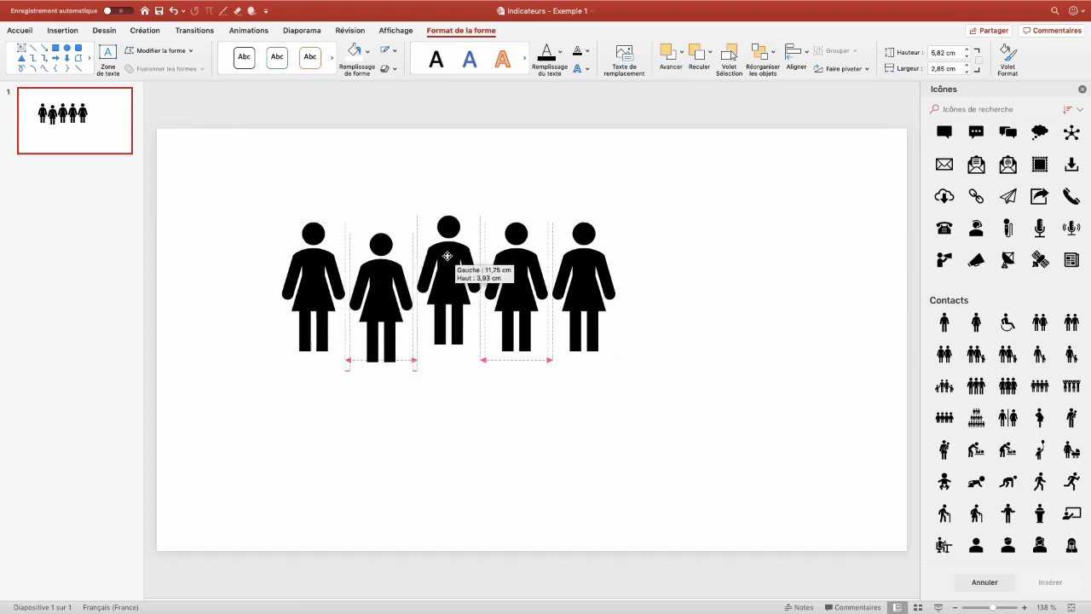
# Align all five figures along their bottoms with Aligner en bas.
pyautogui.click(490, 368)
pyautogui.moveTo(247, 186)
pyautogui.mouseDown()
pyautogui.moveTo(652, 306)
pyautogui.moveTo(667, 411)
pyautogui.mouseUp()
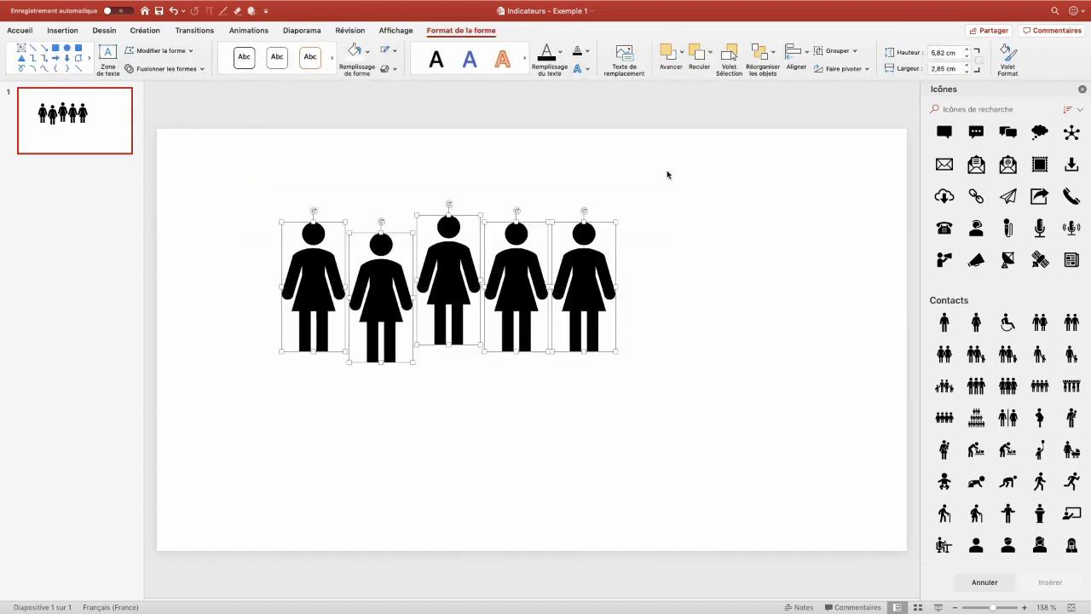
pyautogui.click(799, 60)
pyautogui.click(833, 174)
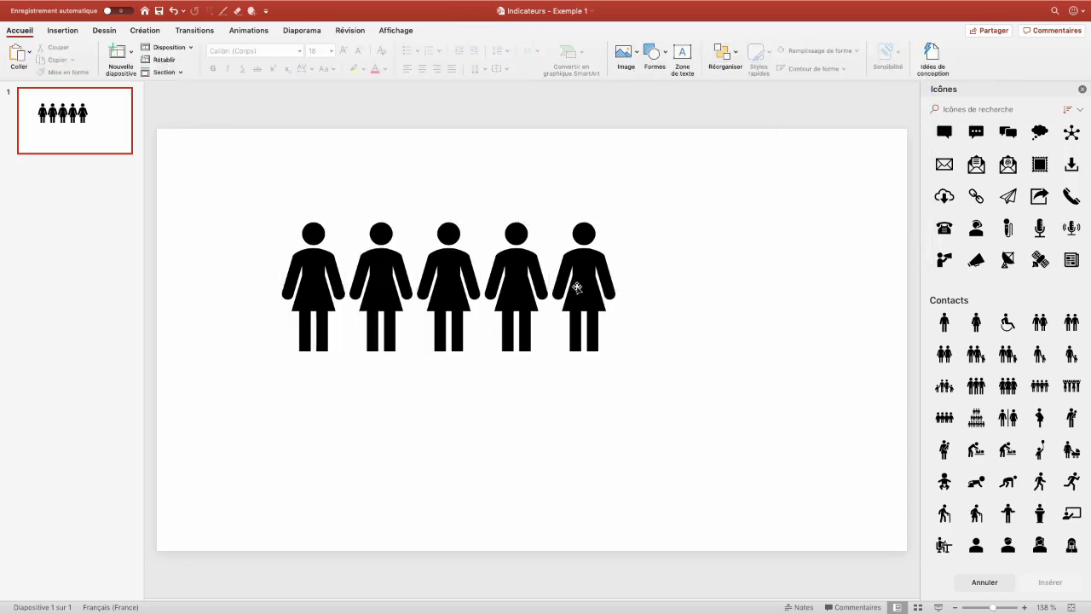
# Draw a rectangle covering the five figures and send it to the back.
pyautogui.click(654, 52)
pyautogui.click(651, 87)
pyautogui.moveTo(274, 215); pyautogui.dragTo(622, 358)
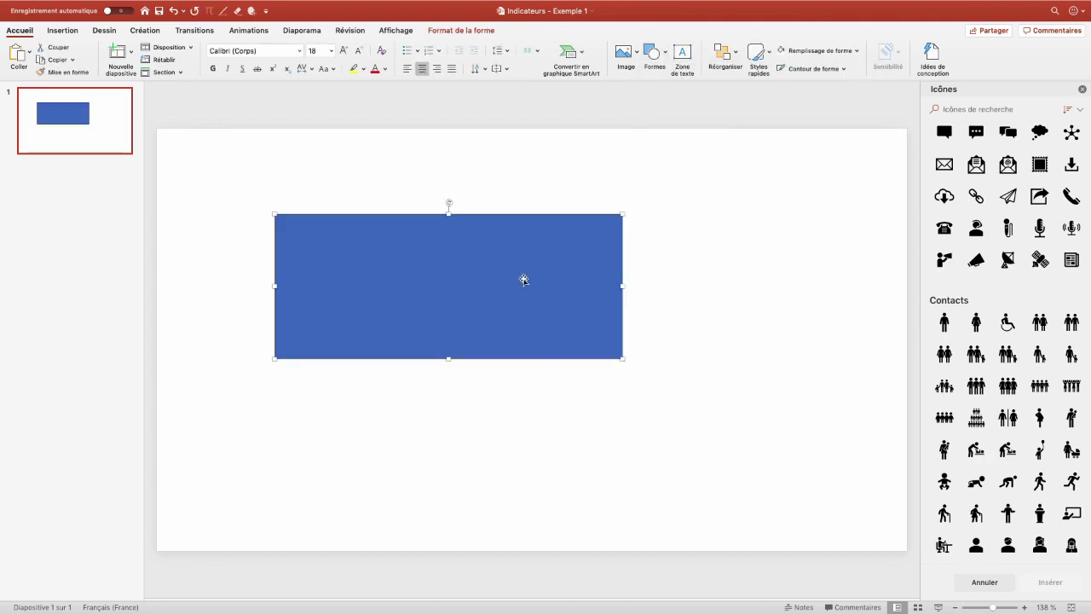
pyautogui.rightClick(518, 263)
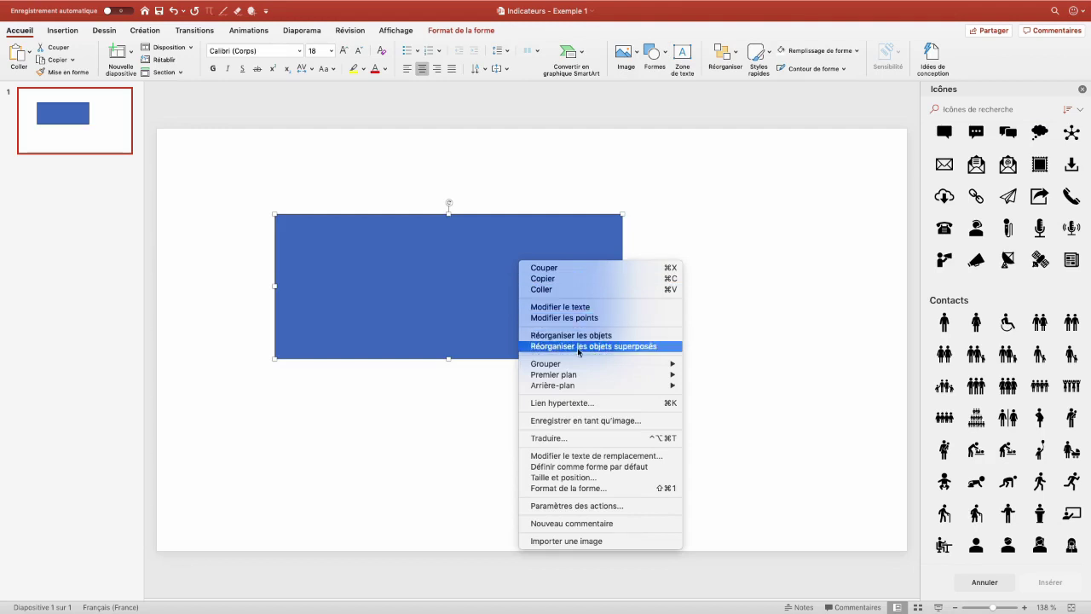
pyautogui.moveTo(581, 389)
pyautogui.click(716, 385)
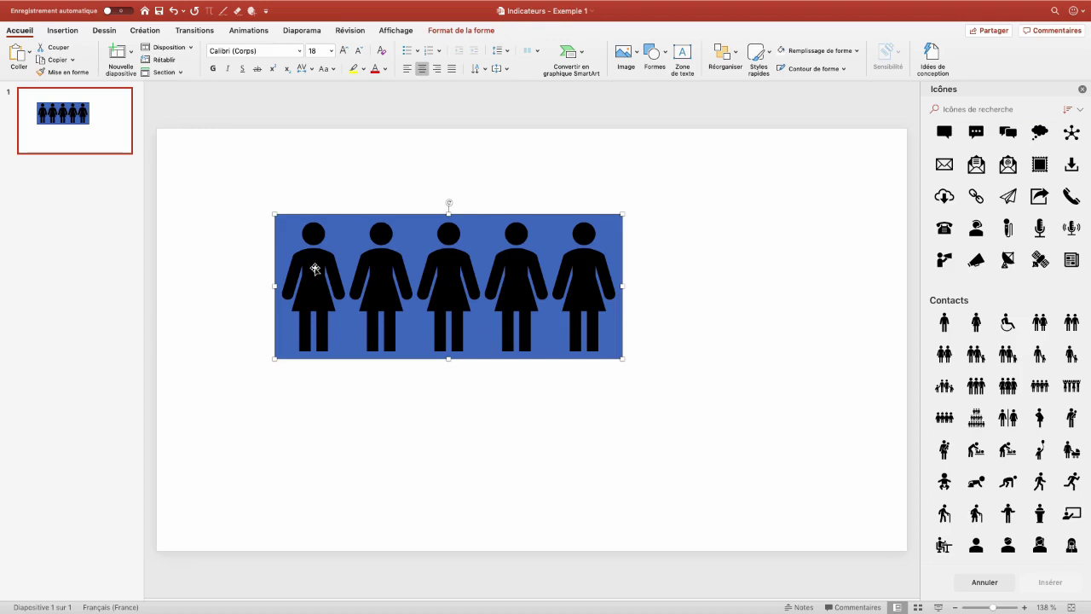
# Subtract the five figures from the rectangle, leaving white silhouette cut-outs.
pyautogui.click(315, 269)
pyautogui.keyDown('shift'); pyautogui.click(384, 273); pyautogui.keyUp('shift')
pyautogui.keyDown('shift'); pyautogui.click(445, 273); pyautogui.keyUp('shift')
pyautogui.keyDown('shift'); pyautogui.click(510, 282); pyautogui.keyUp('shift')
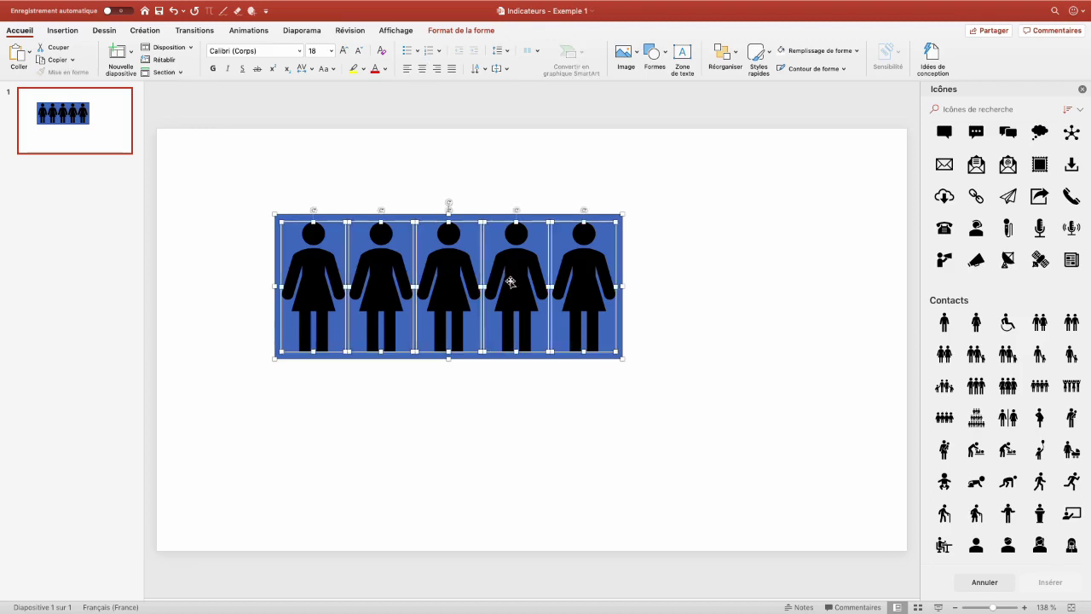
pyautogui.click(461, 32)
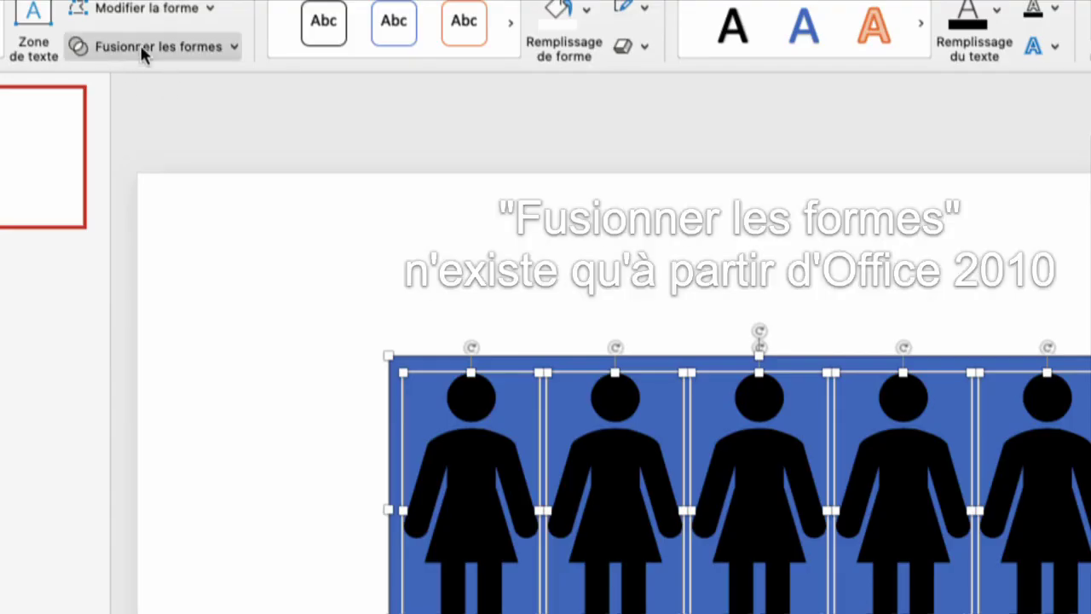
pyautogui.click(140, 44)
pyautogui.click(143, 196)
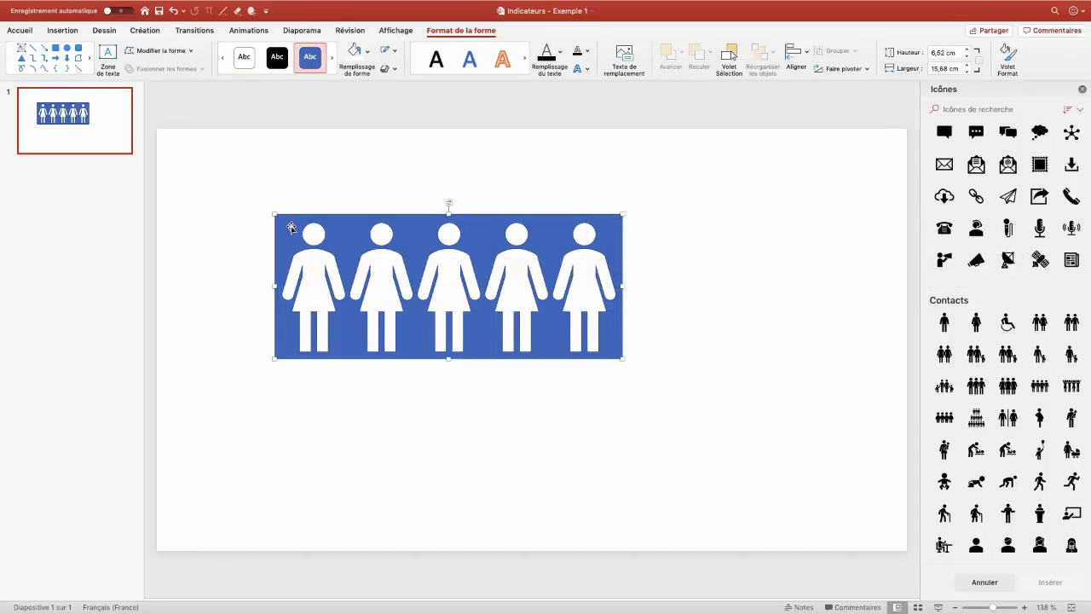
pyautogui.moveTo(298, 240)
pyautogui.mouseDown()
pyautogui.moveTo(330, 113)
pyautogui.moveTo(331, 132)
pyautogui.mouseUp()
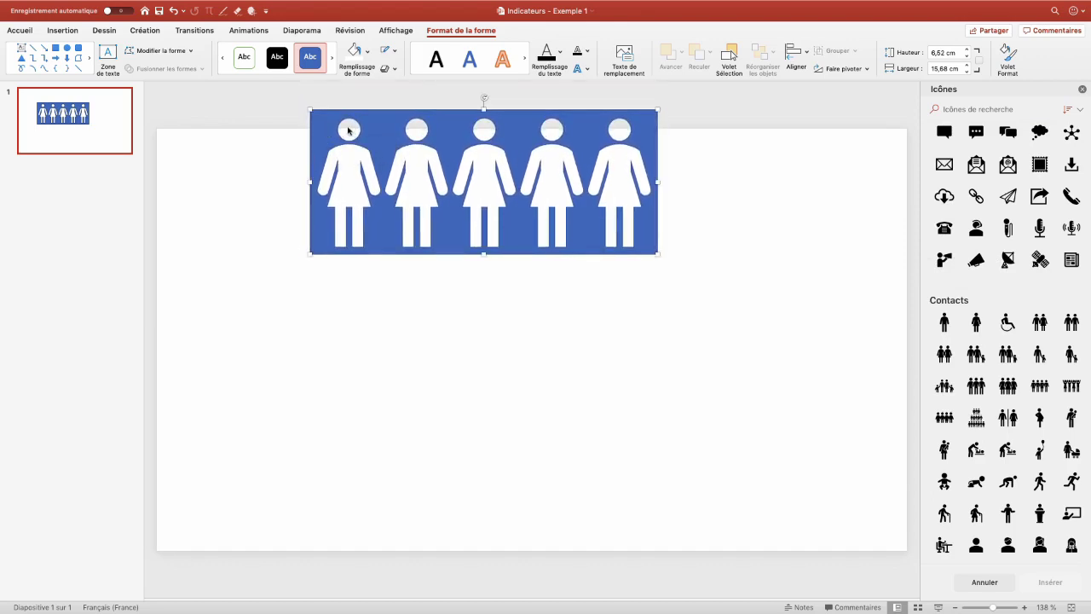
# Undo the accidental move of the blue cut-out shape and close the outline colour menu.
pyautogui.press('super+z')
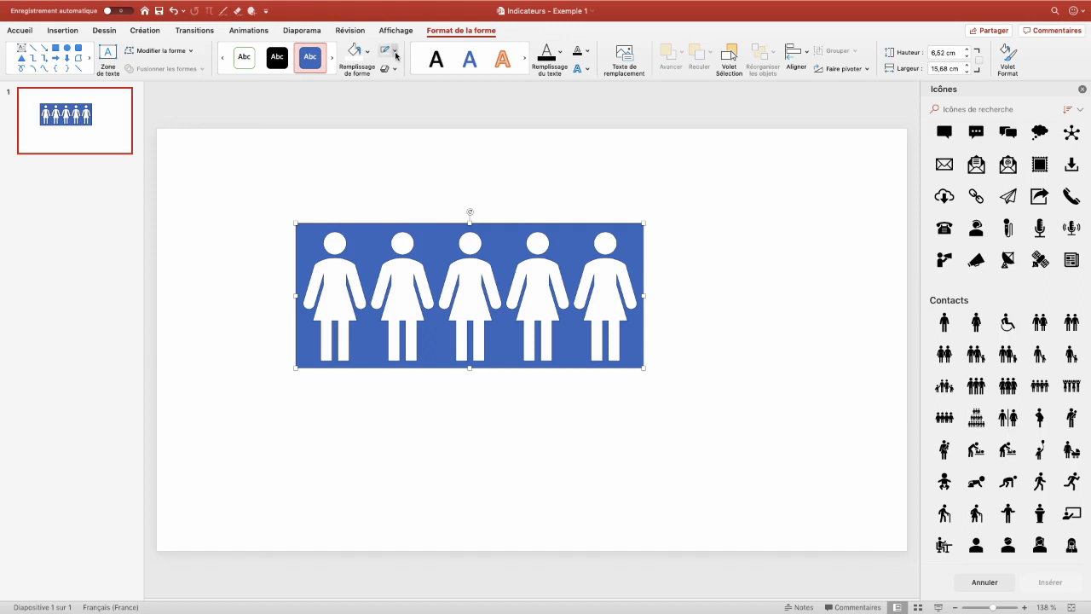
pyautogui.click(395, 51)
pyautogui.click(435, 72)
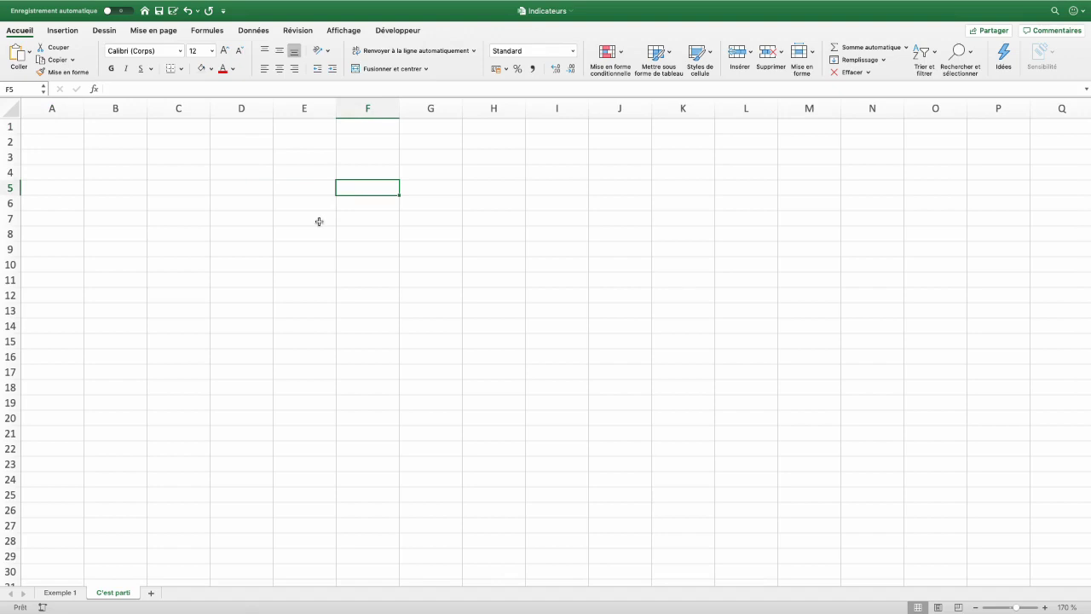
# Paste the blue figure image at F5 and the Ville/% table at B10.
pyautogui.press('cmd+v')
pyautogui.click(108, 264)
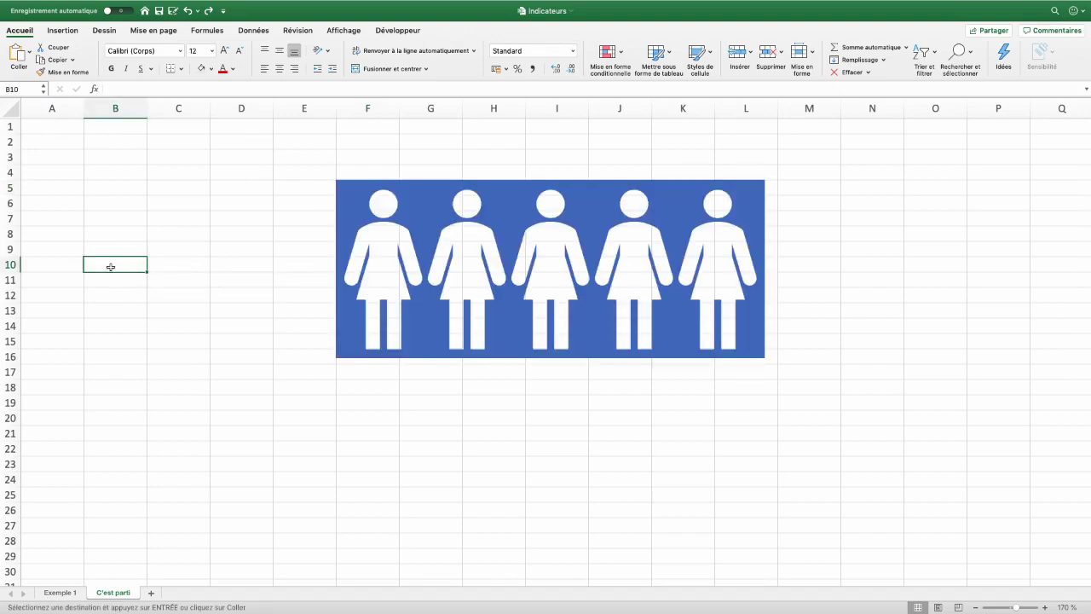
pyautogui.write('Ville\t% Paris\t50 Nantes\t17 Bordeaux\t40 Marseille\t17 Lille\t80')
# Bring up the Histogramme column chart choices from Insertion.
pyautogui.click(62, 30)
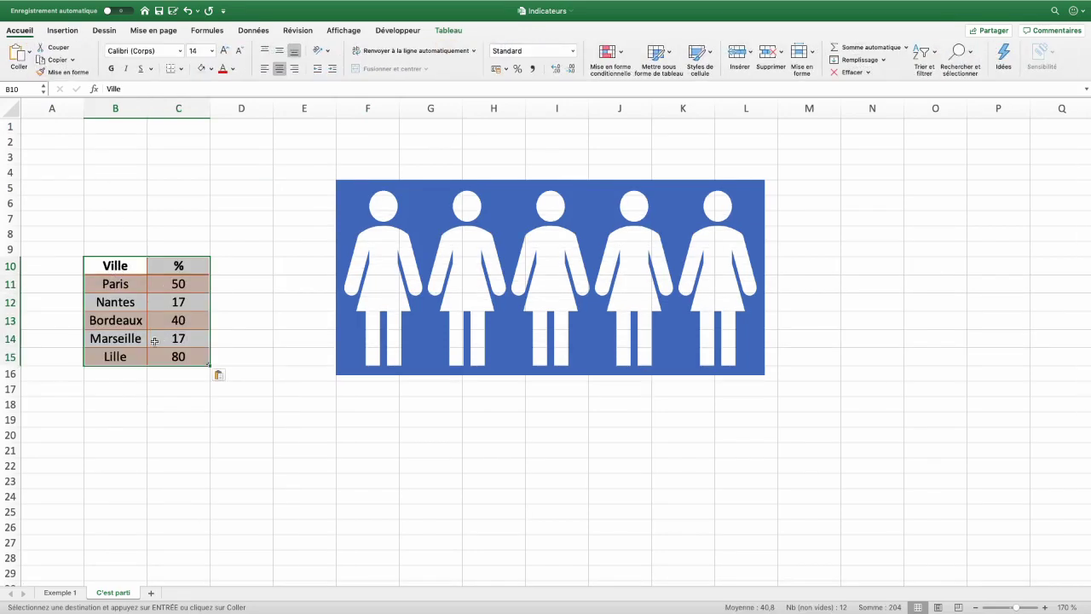
pyautogui.click(66, 31)
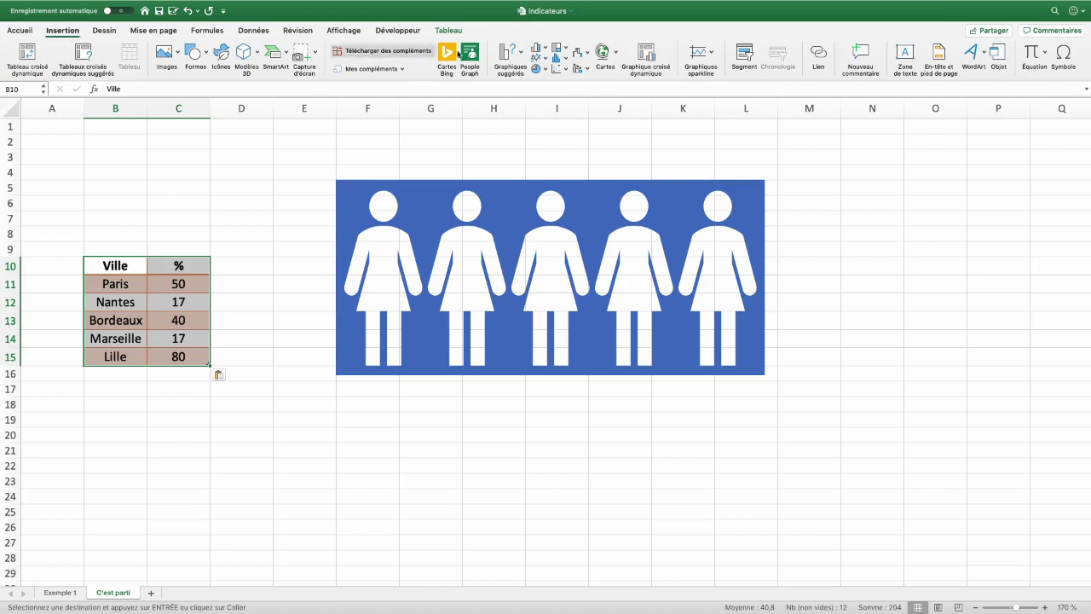
pyautogui.click(541, 49)
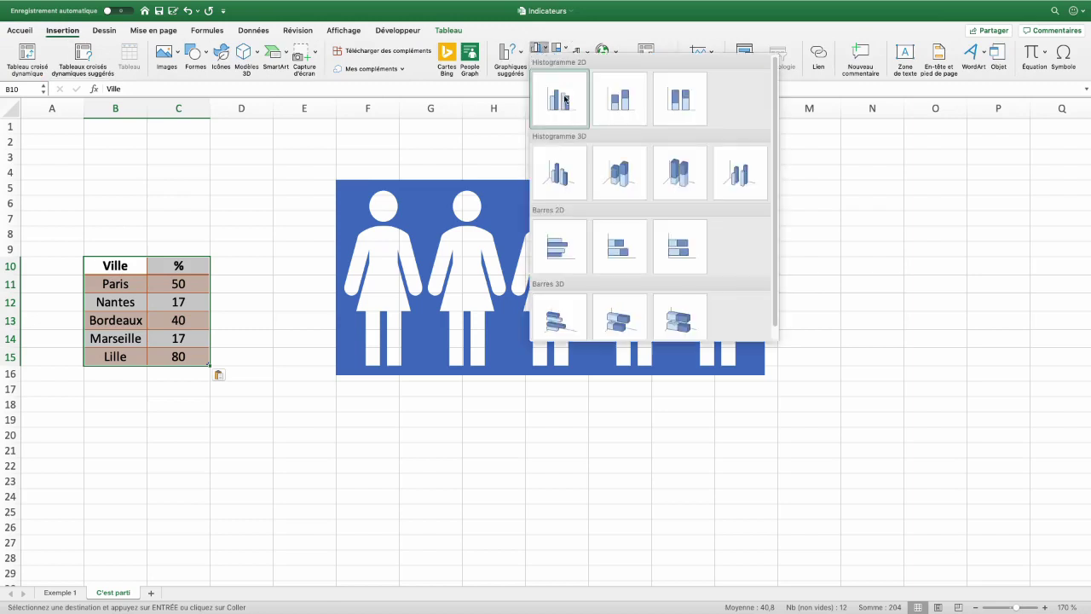
# Insert a clustered 2D column chart of the five cities' percentages and select it.
pyautogui.click(564, 98)
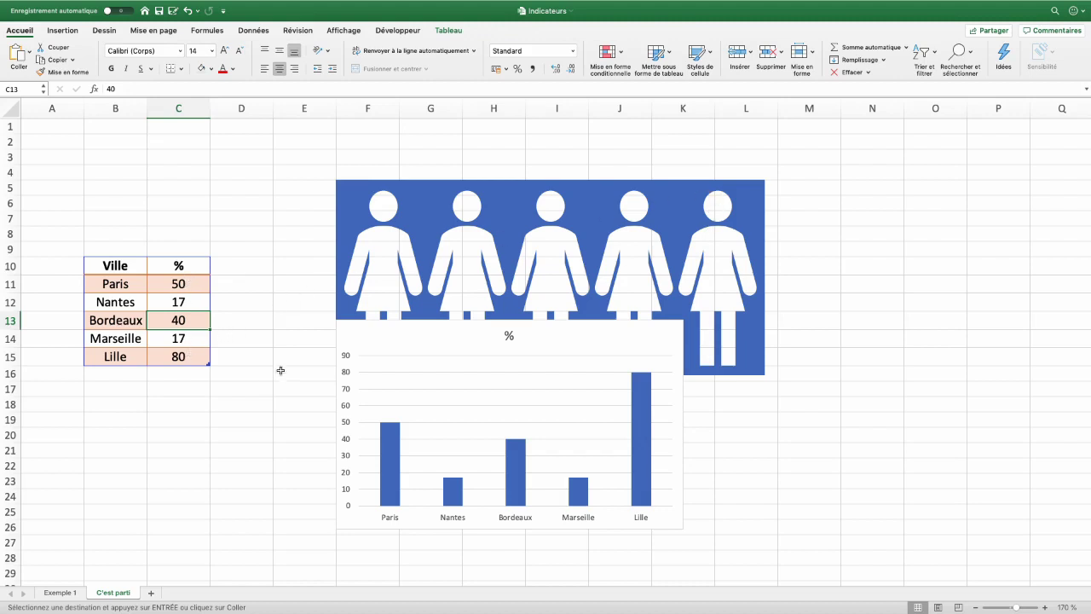
pyautogui.click(345, 359)
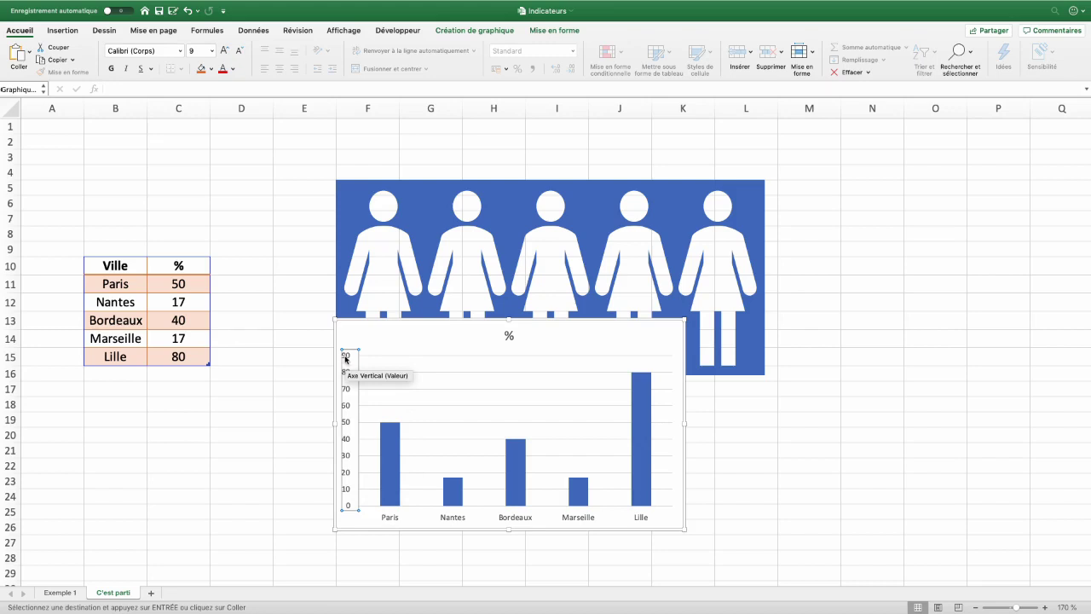
pyautogui.click(373, 344)
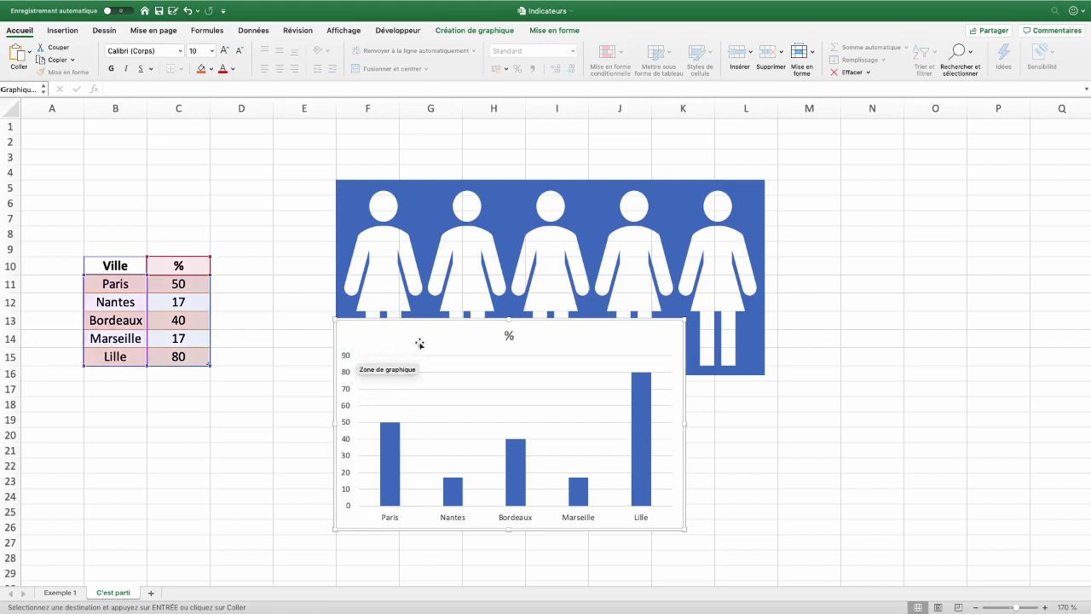
pyautogui.rightClick(377, 340)
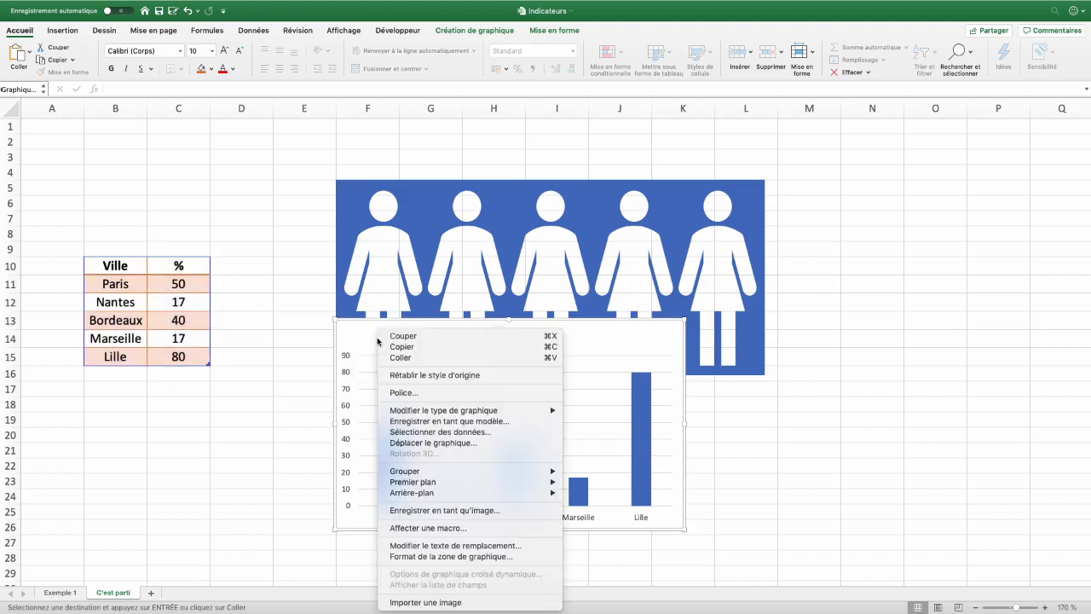
# Set the chart's vertical axis maximum to 100 in the axis options.
pyautogui.click(423, 556)
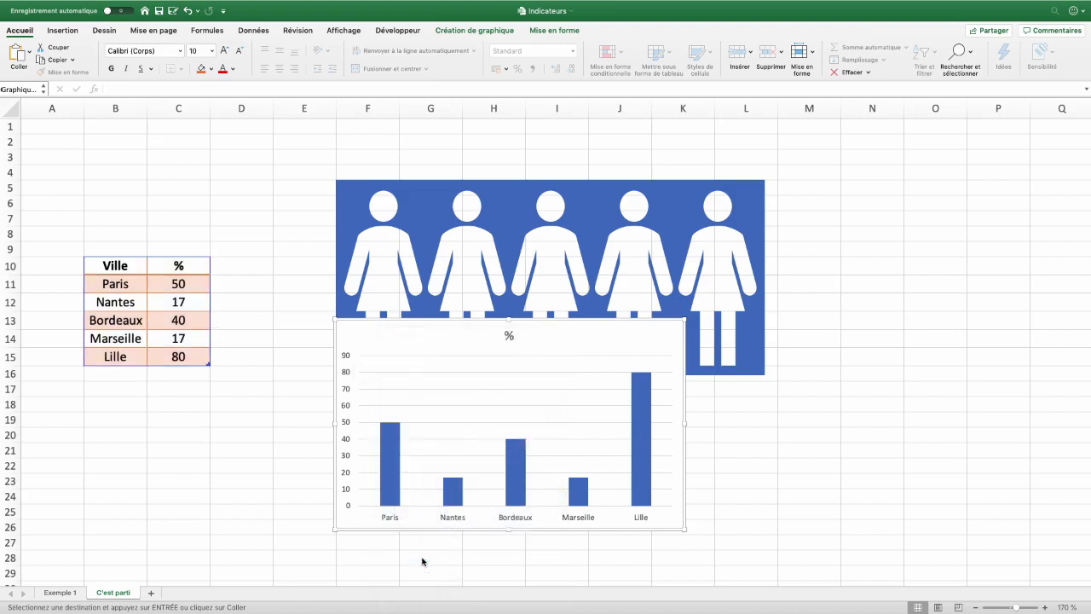
pyautogui.click(344, 359)
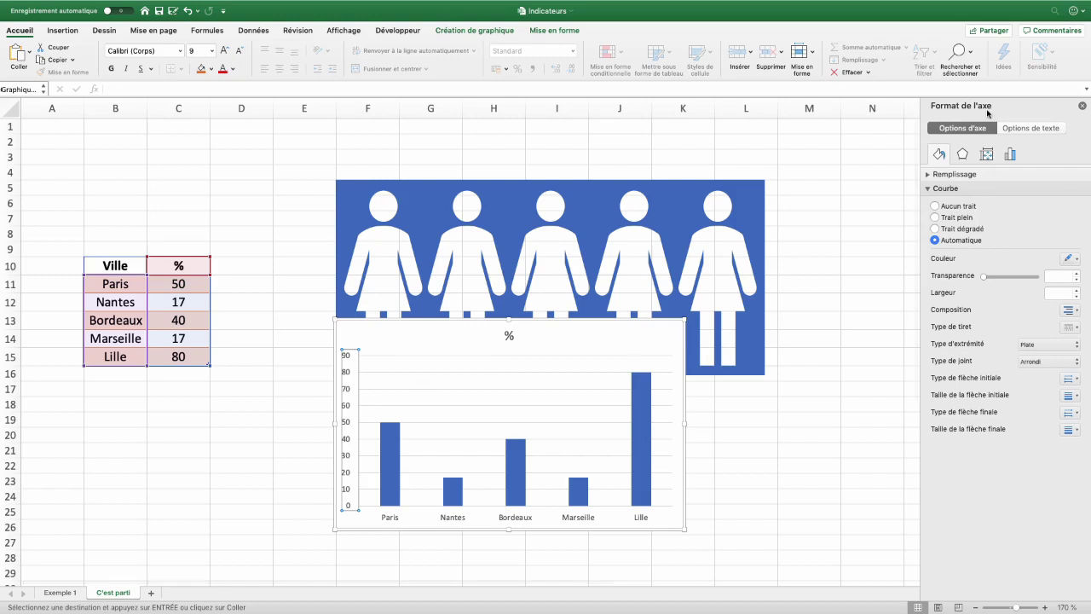
pyautogui.click(1011, 155)
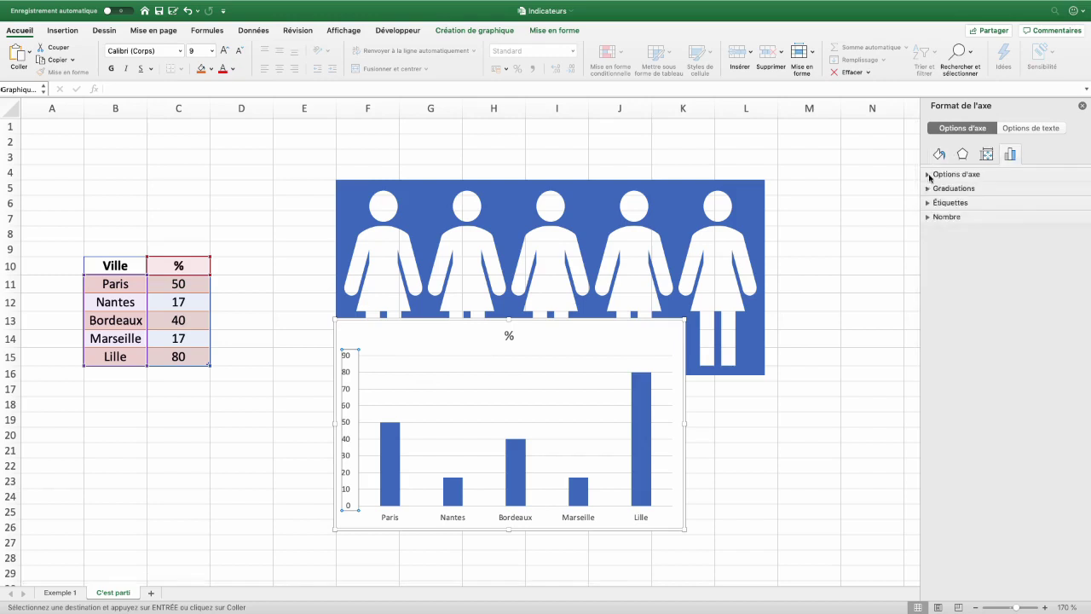
pyautogui.click(929, 174)
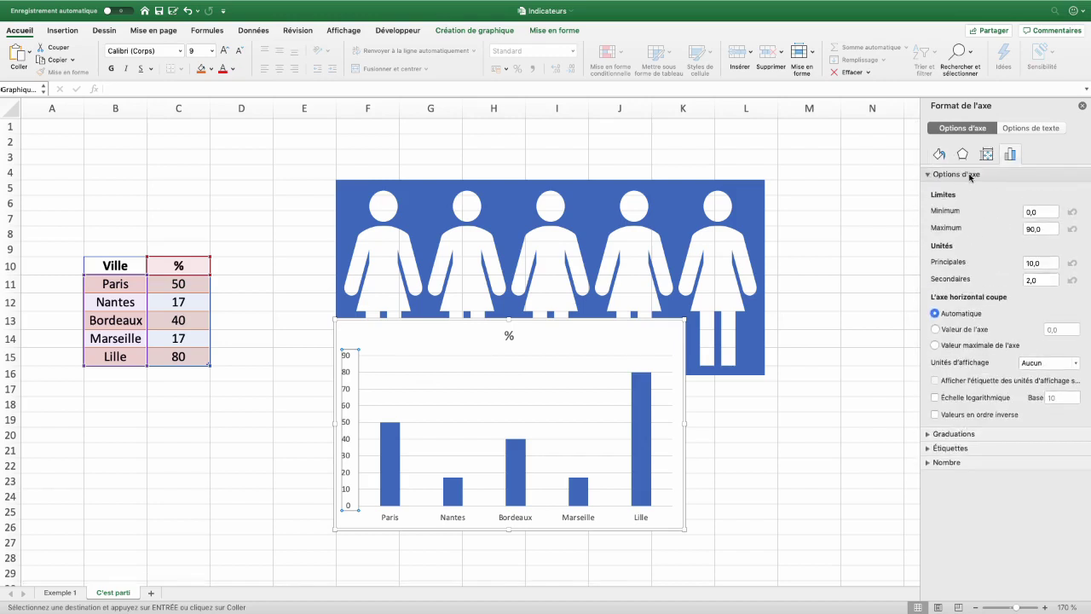
pyautogui.click(1039, 228)
pyautogui.write('10')
pyautogui.press('Return')
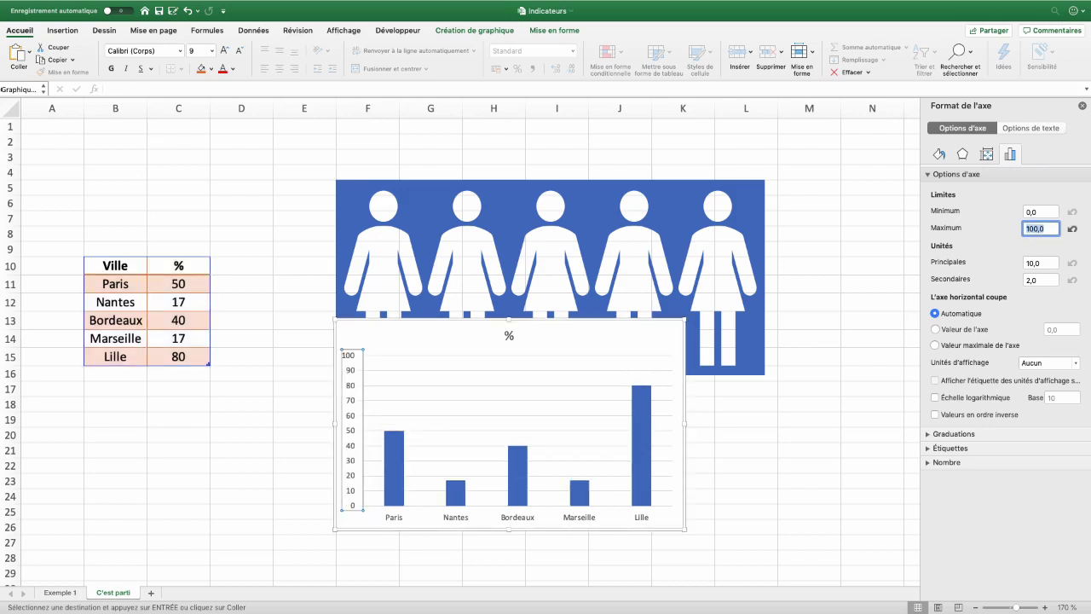
# Change Lille's percentage in C15 to 100.
pyautogui.click(184, 358)
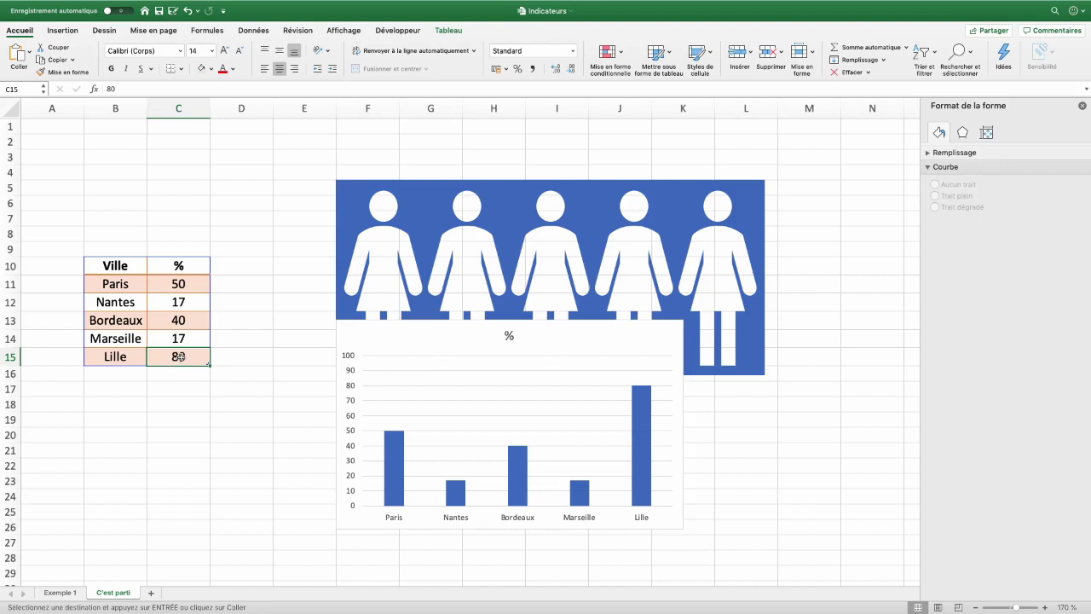
pyautogui.write('100')
pyautogui.press('Return')
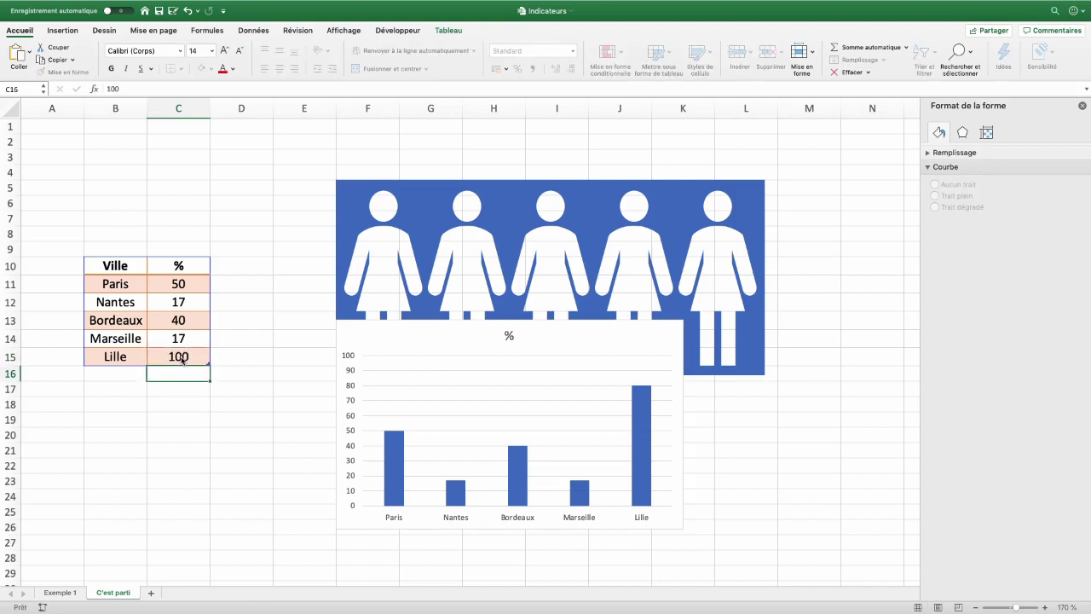
pyautogui.moveTo(642, 491)
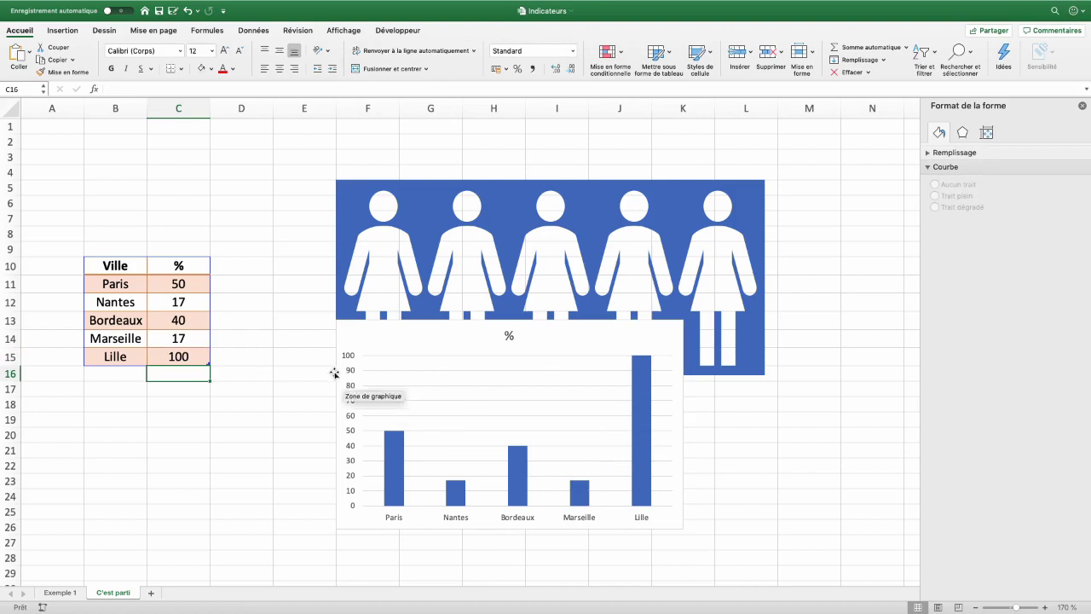
# Delete the chart's gridlines, horizontal city axis and vertical value axis, leaving only the bars.
pyautogui.click(499, 345)
pyautogui.click(393, 352)
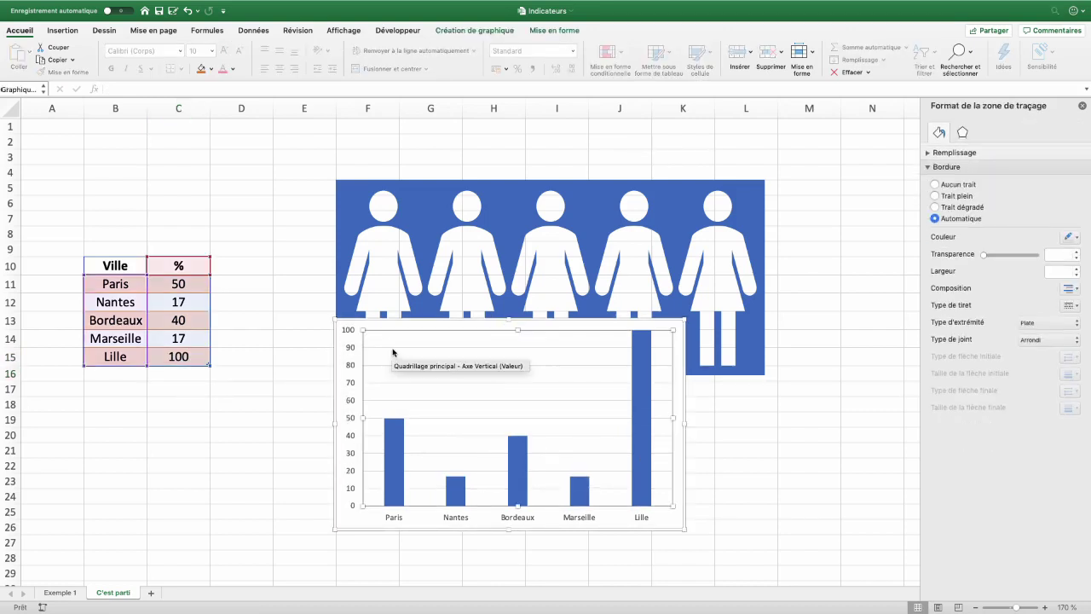
pyautogui.click(393, 352)
pyautogui.press('Delete')
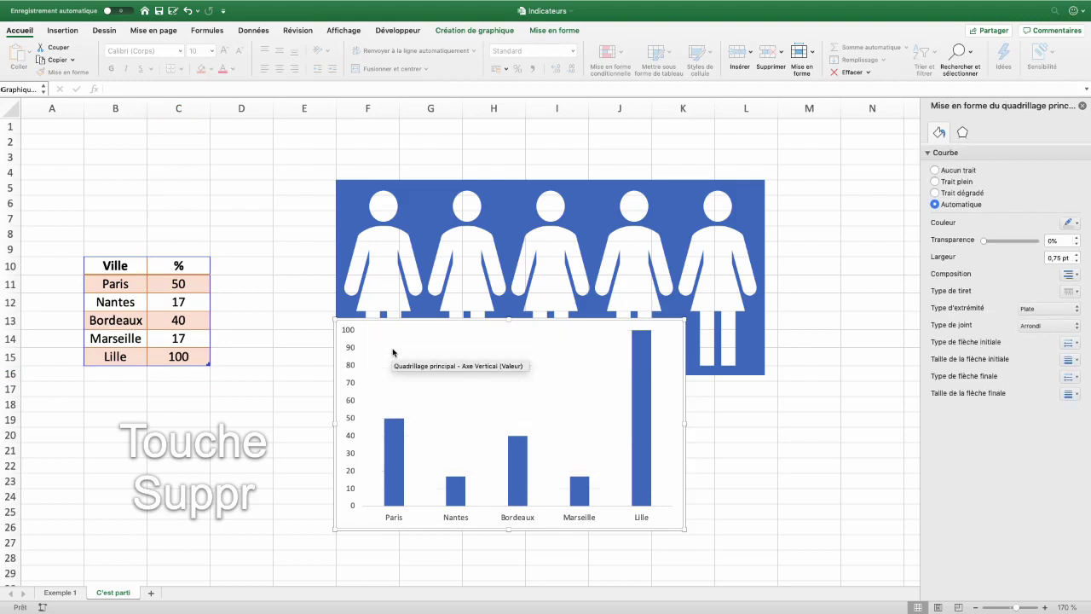
pyautogui.click(396, 518)
pyautogui.press('Delete')
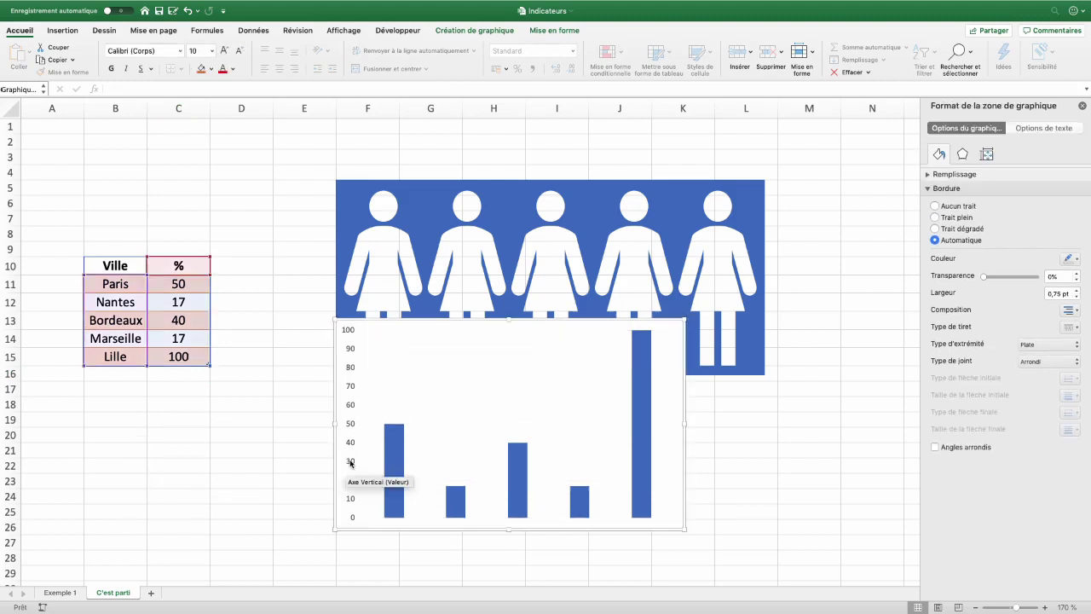
pyautogui.click(351, 465)
pyautogui.press('Delete')
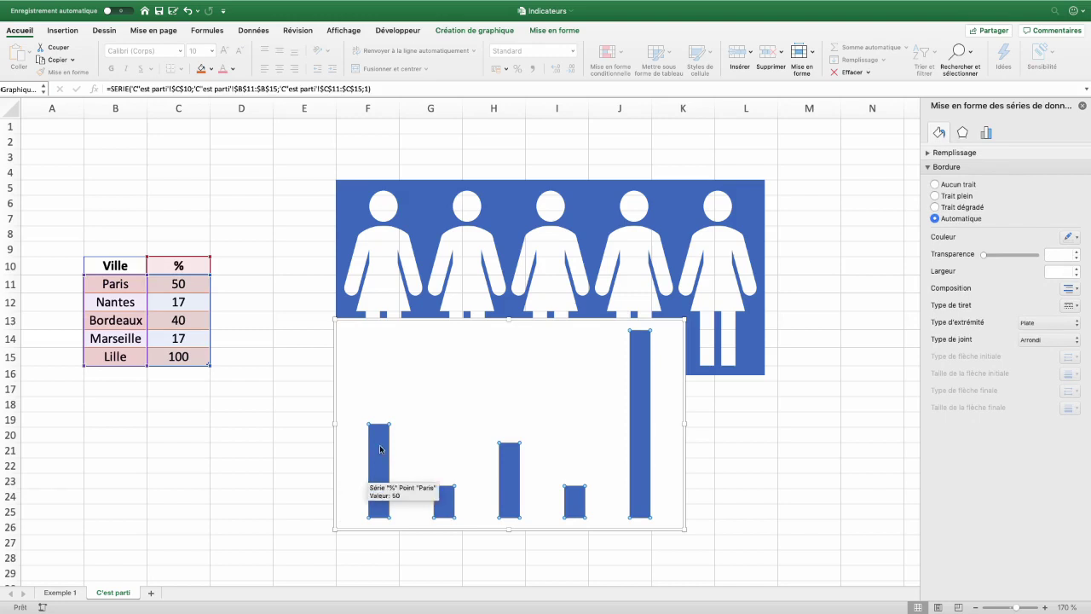
# Set the bar series gap width to 0% and fill the bars orange.
pyautogui.click(985, 134)
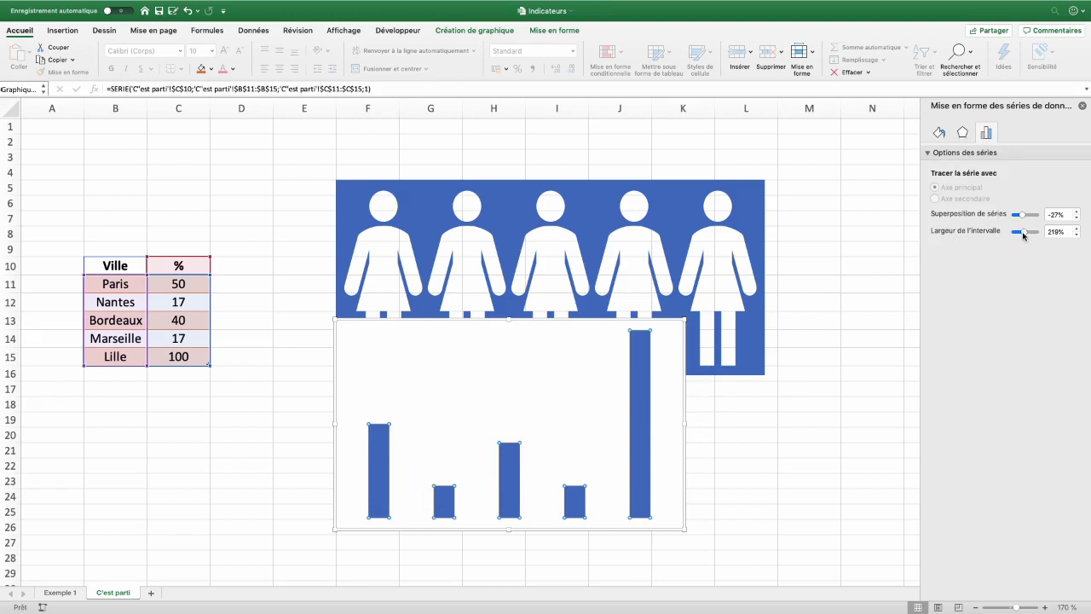
pyautogui.moveTo(1024, 235); pyautogui.dragTo(1013, 233)
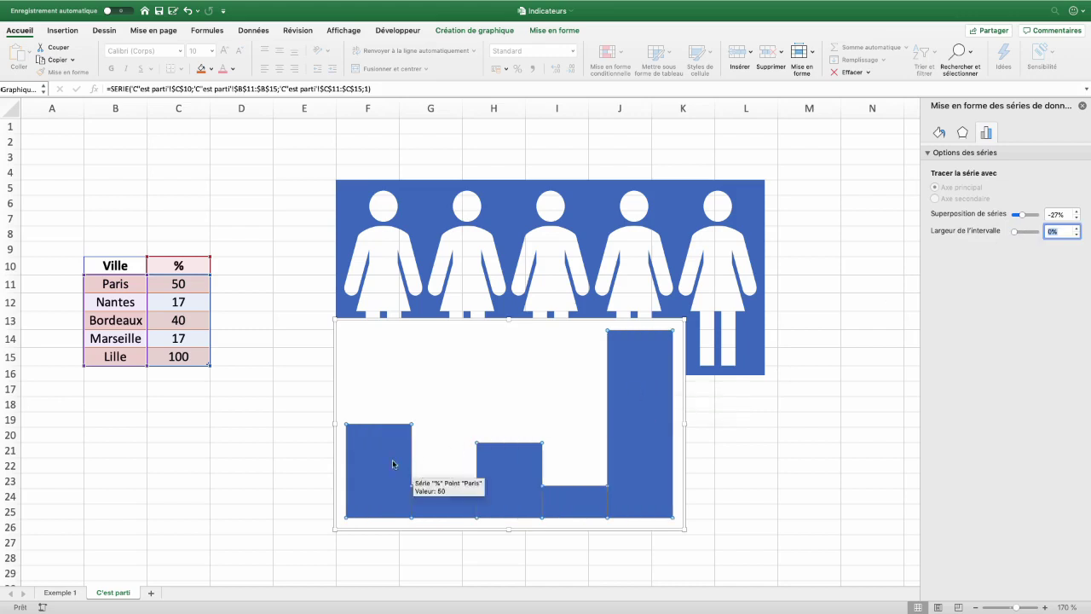
pyautogui.click(562, 32)
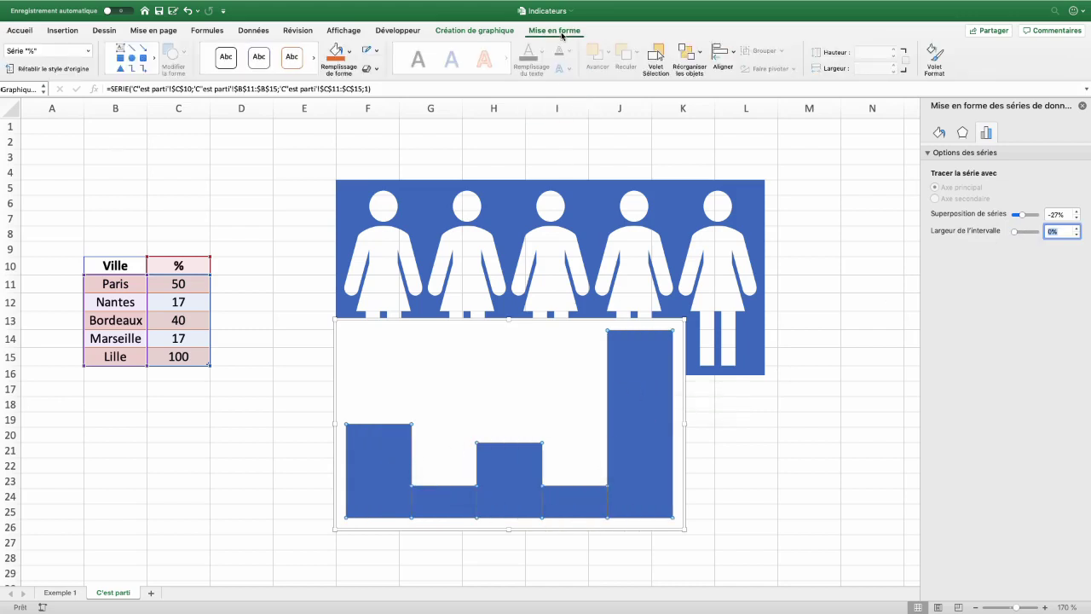
pyautogui.click(339, 58)
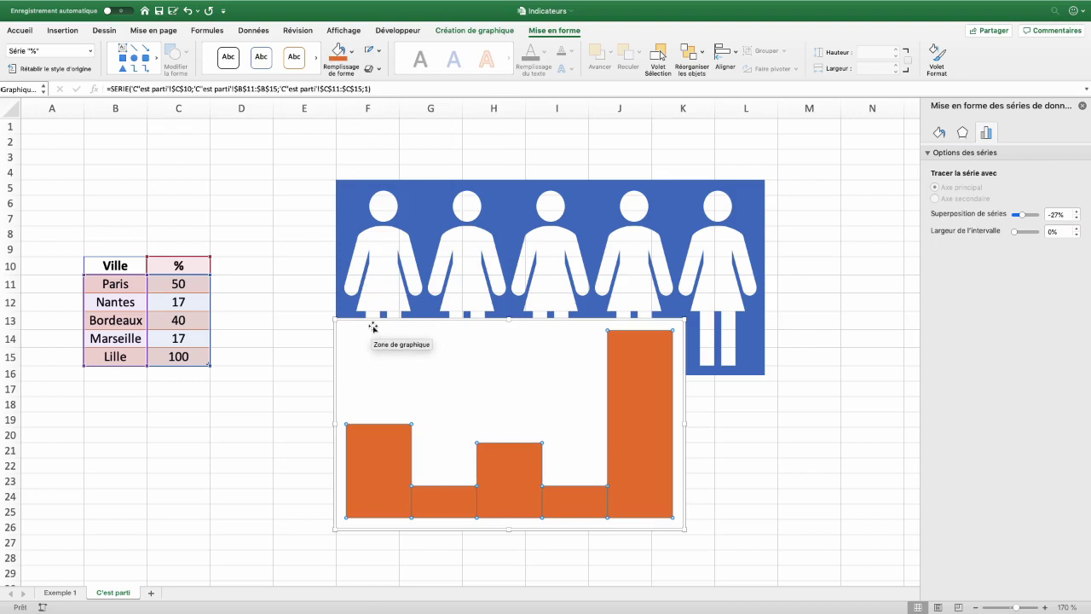
pyautogui.click(372, 327)
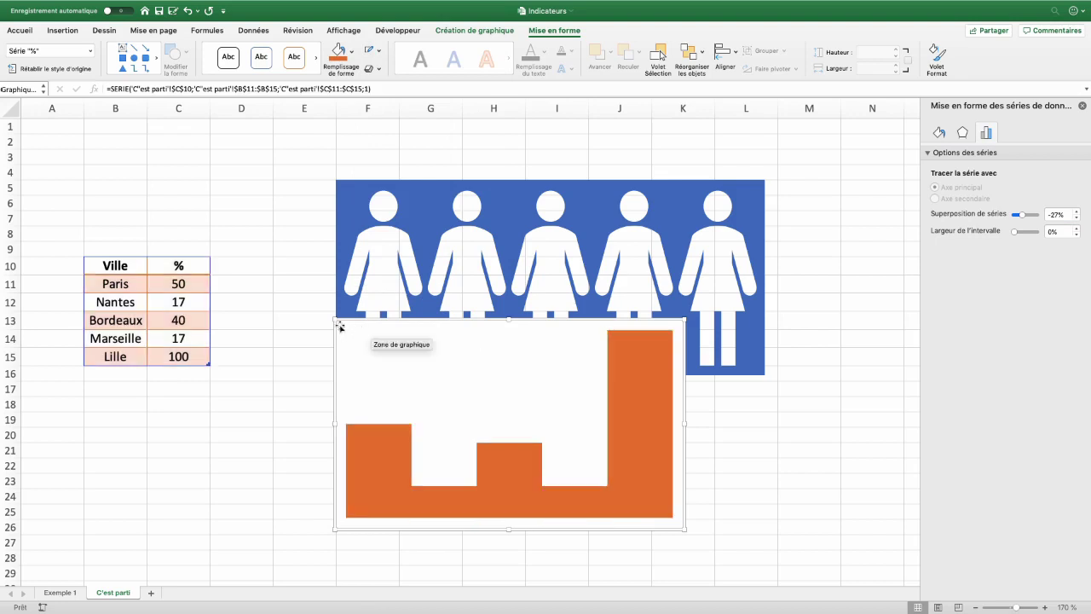
# Shrink the plot area, then move and enlarge the chart over the silhouette picture to 3,43″ × 6,83″.
pyautogui.click(456, 358)
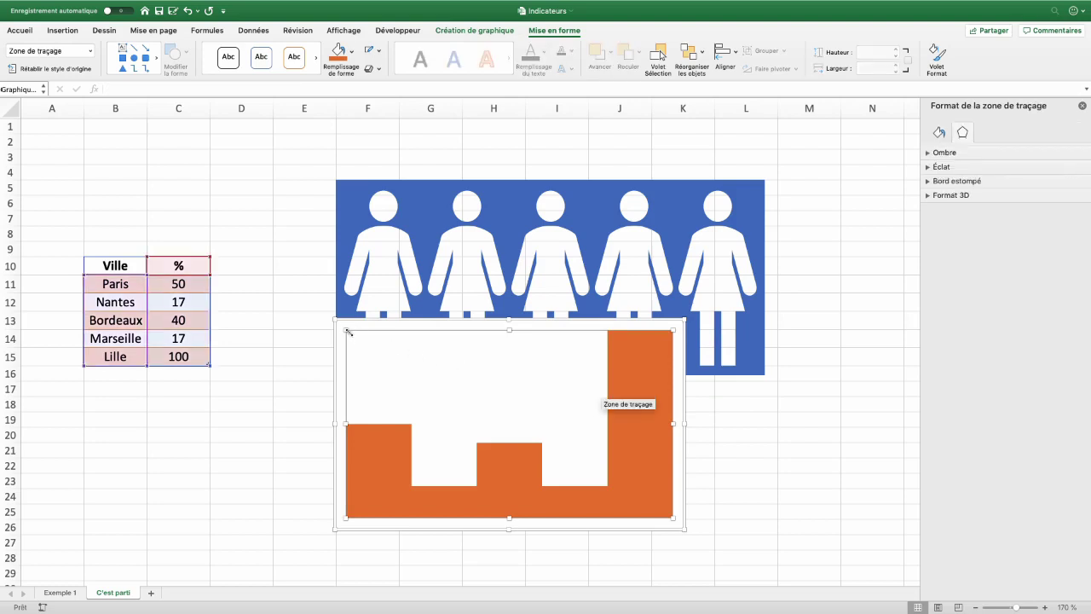
pyautogui.moveTo(347, 330); pyautogui.dragTo(418, 363)
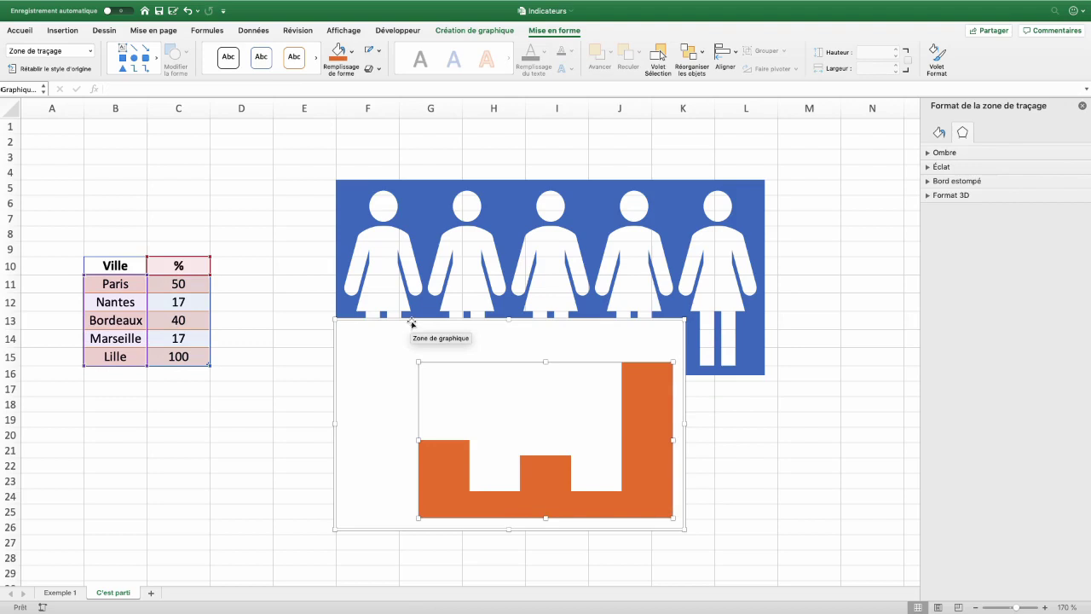
pyautogui.moveTo(411, 321); pyautogui.dragTo(394, 160)
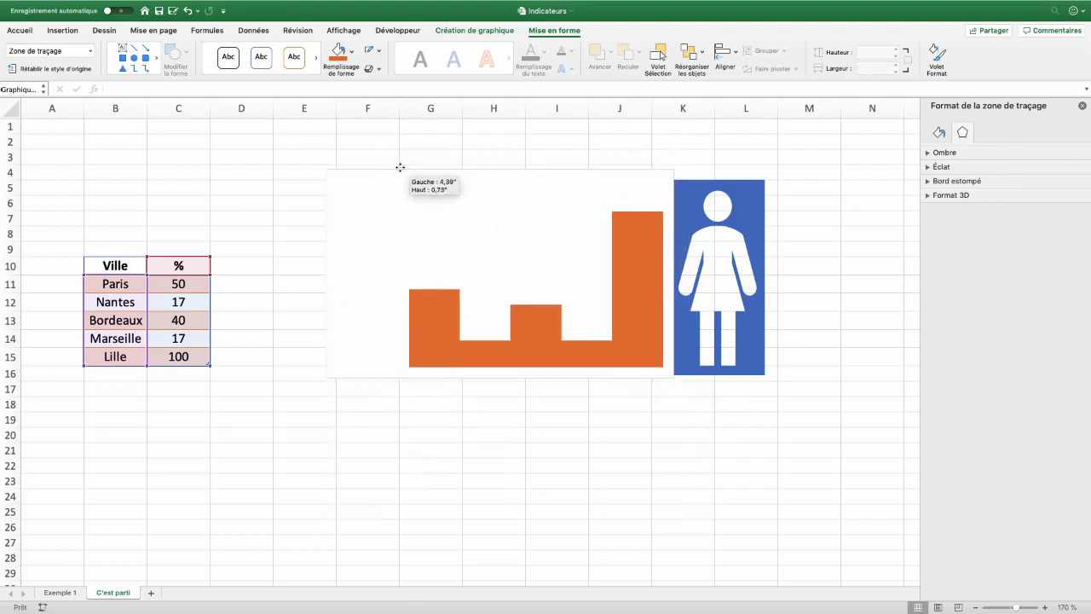
pyautogui.moveTo(393, 160); pyautogui.dragTo(388, 157)
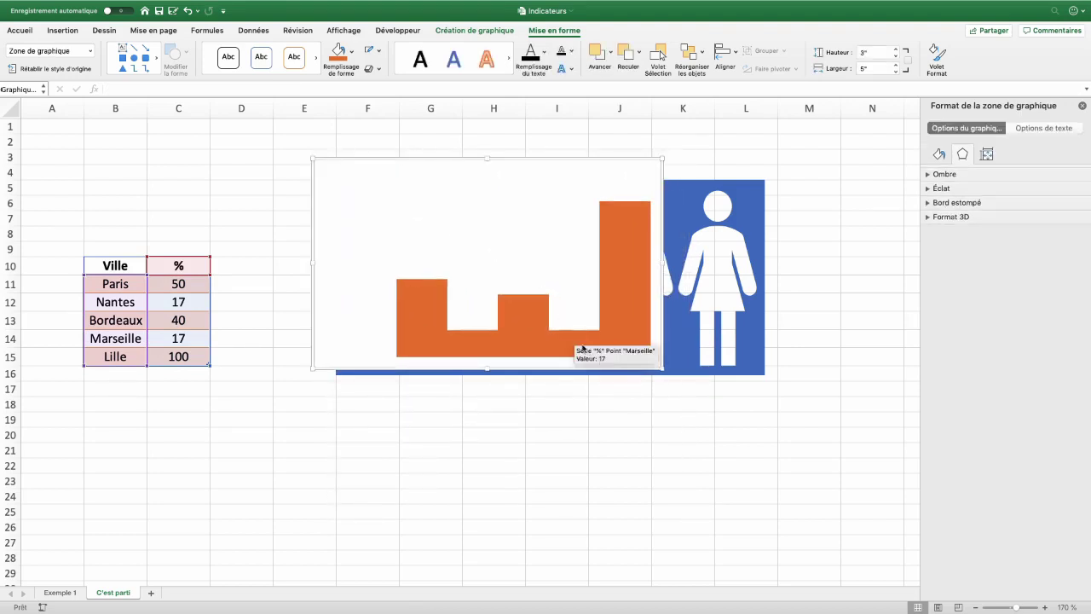
pyautogui.moveTo(663, 370); pyautogui.dragTo(790, 398)
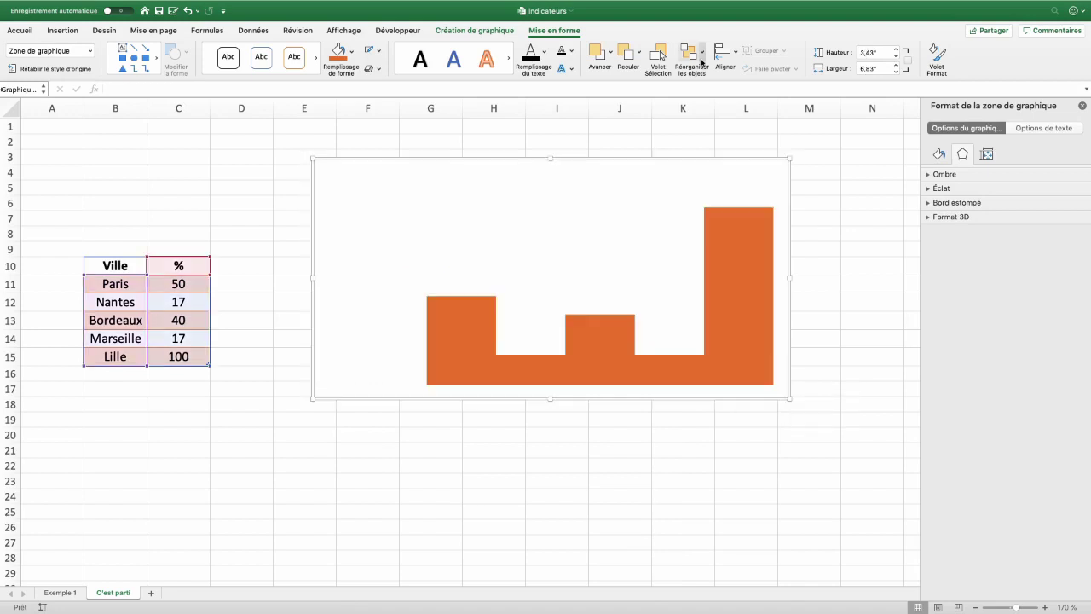
# Send the orange chart to the back, behind the silhouette picture.
pyautogui.click(639, 53)
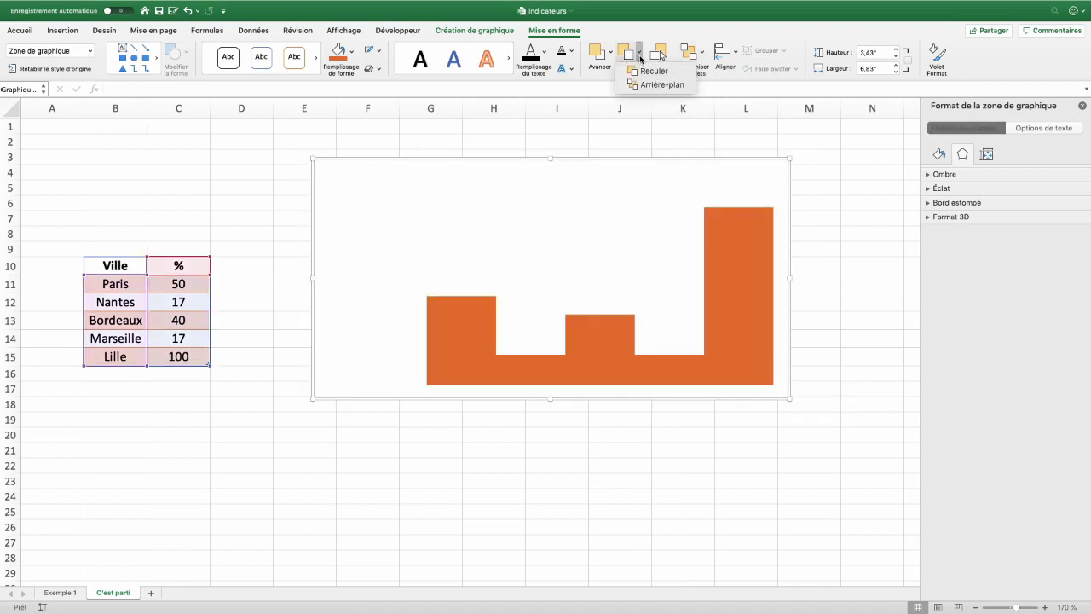
pyautogui.click(649, 85)
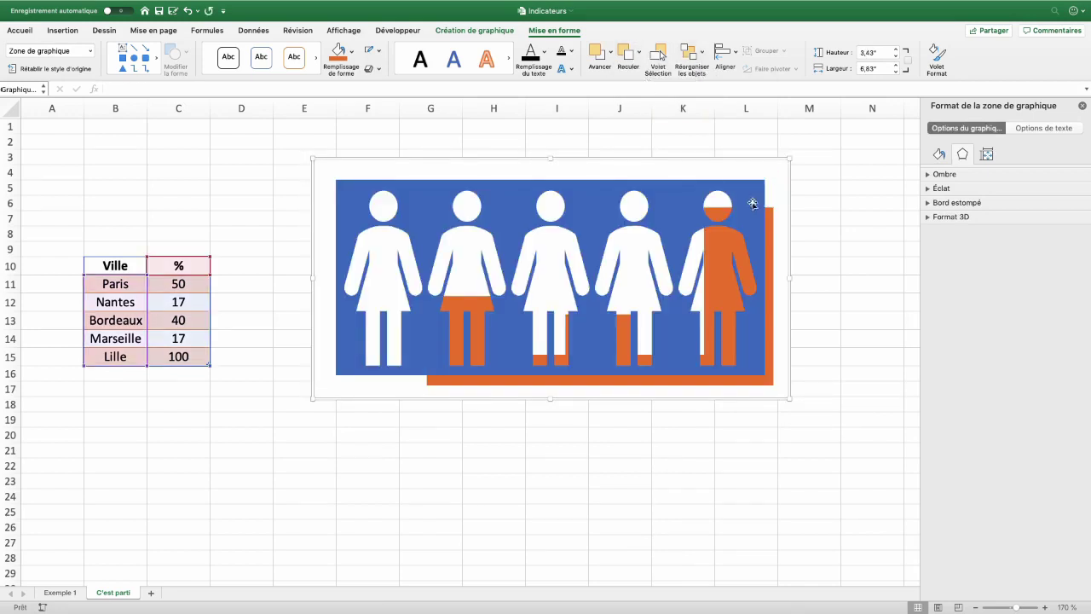
pyautogui.click(439, 385)
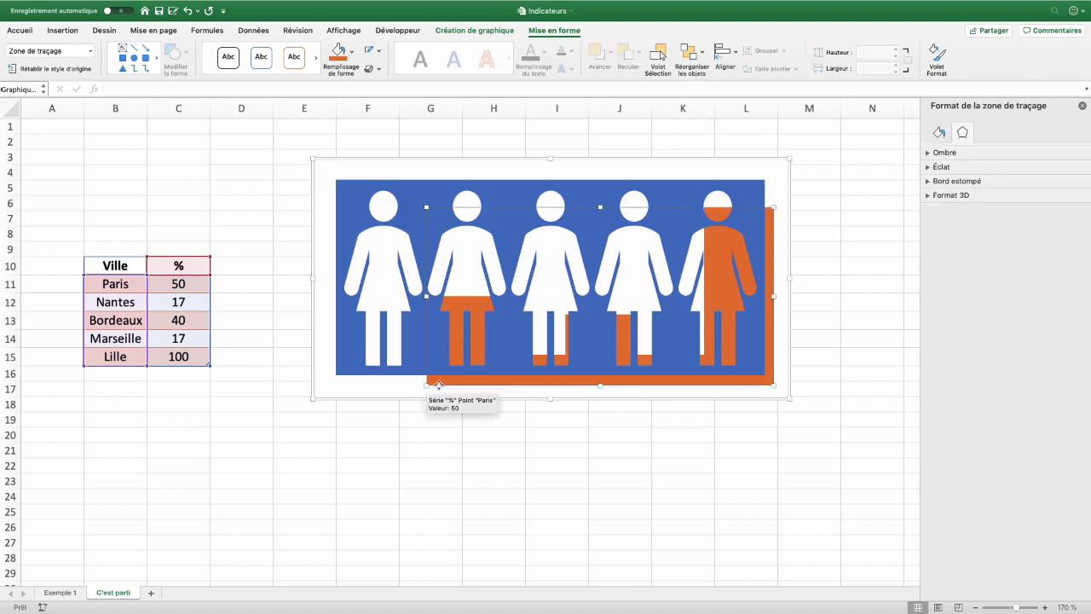
# Move and stretch the plot area so it spans all five silhouettes up to their heads.
pyautogui.moveTo(439, 386); pyautogui.dragTo(350, 377)
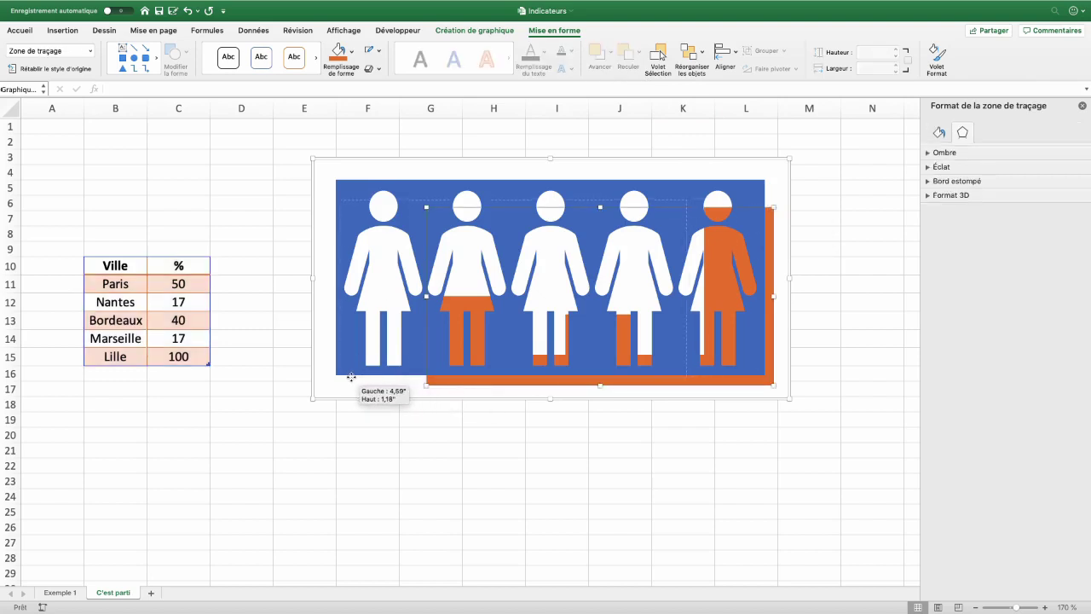
pyautogui.moveTo(351, 377); pyautogui.dragTo(351, 376)
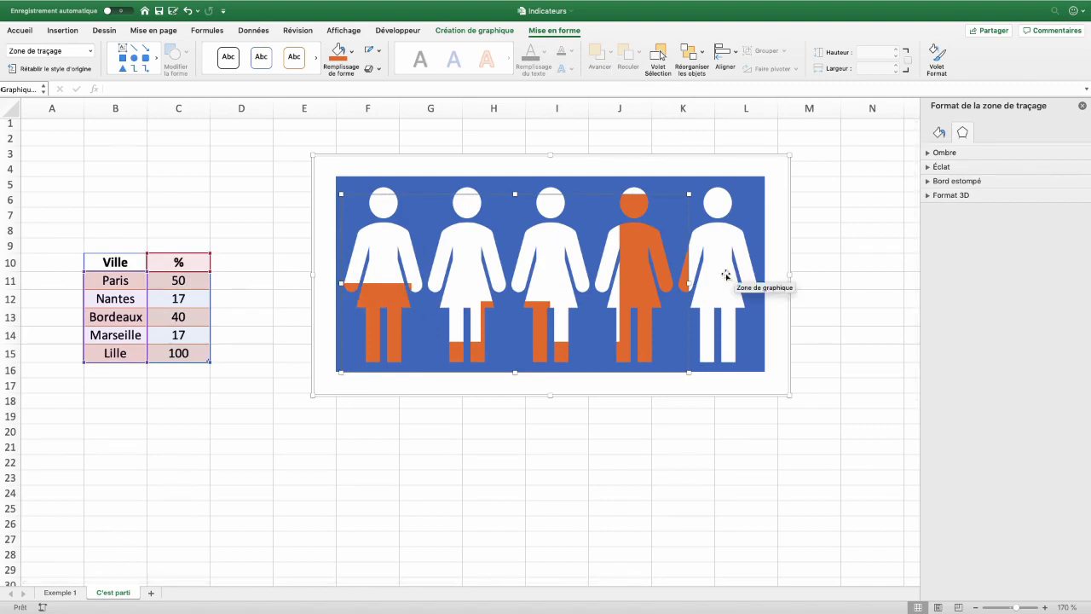
pyautogui.moveTo(689, 282); pyautogui.dragTo(759, 283)
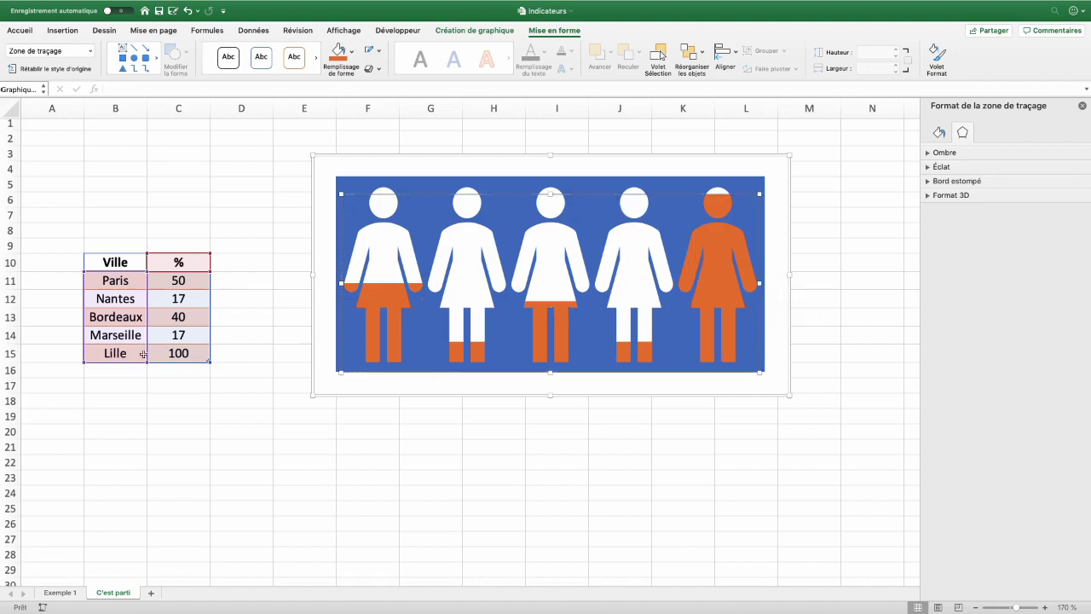
pyautogui.moveTo(704, 363)
pyautogui.moveTo(550, 195); pyautogui.dragTo(552, 185)
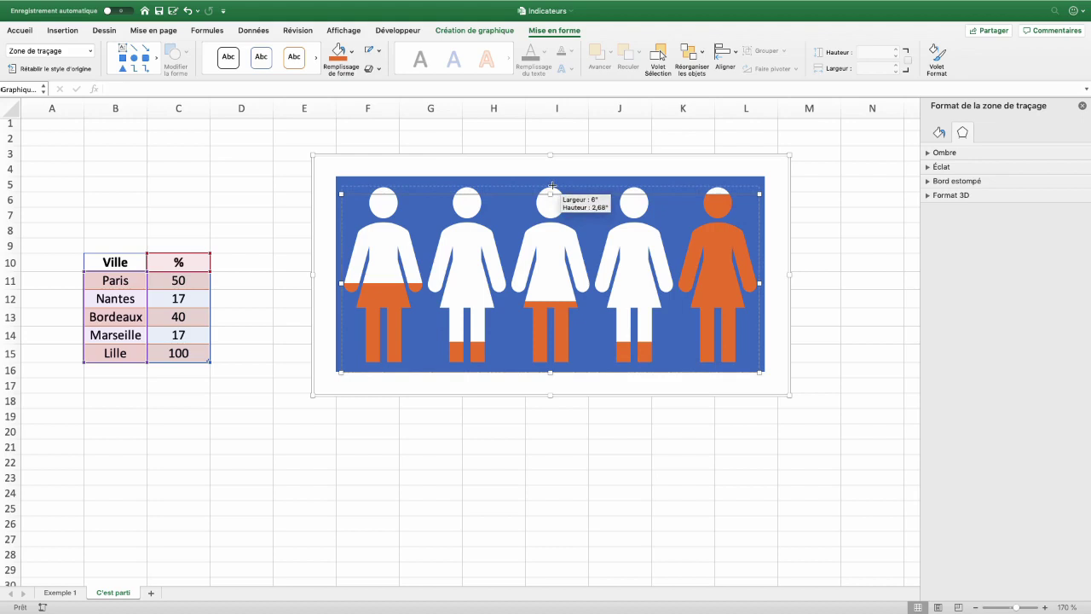
pyautogui.moveTo(552, 185); pyautogui.dragTo(552, 185)
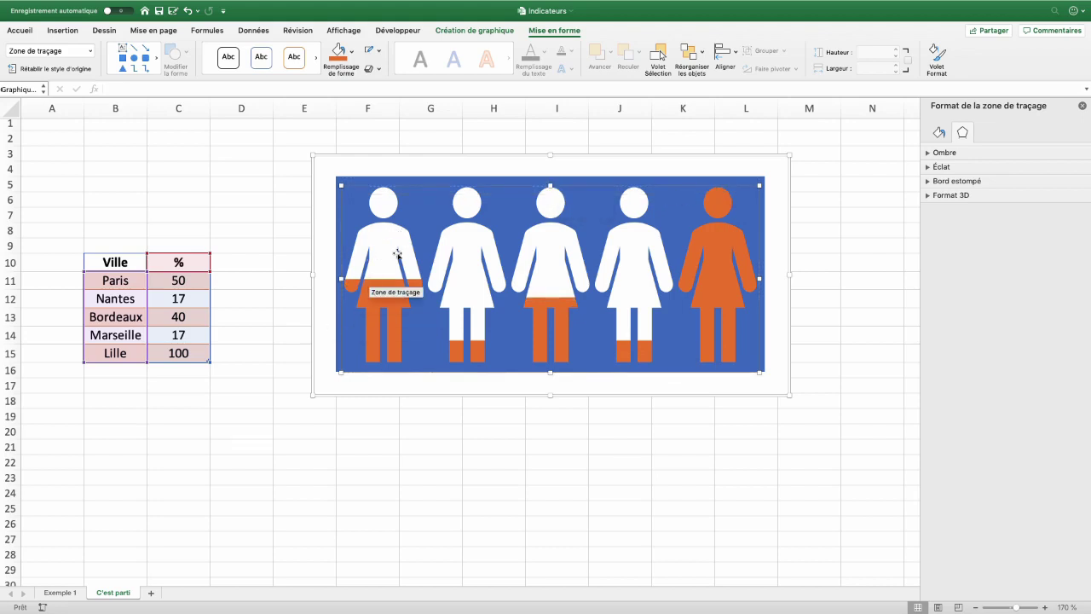
# Change the silhouette picture's blue fill to light grey, after undoing a trial gold fill.
pyautogui.click(355, 56)
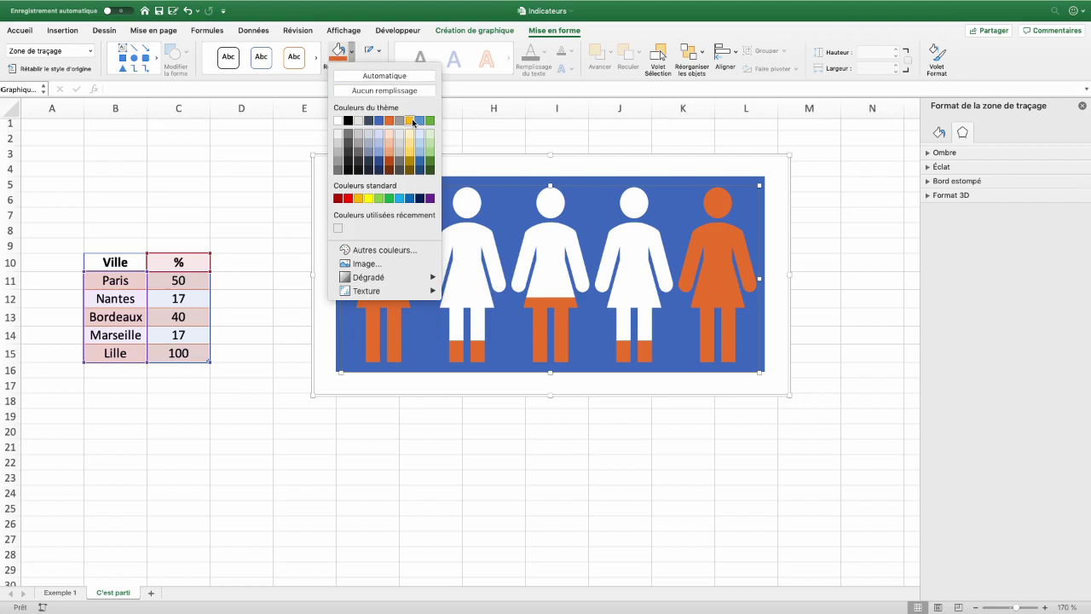
pyautogui.click(410, 120)
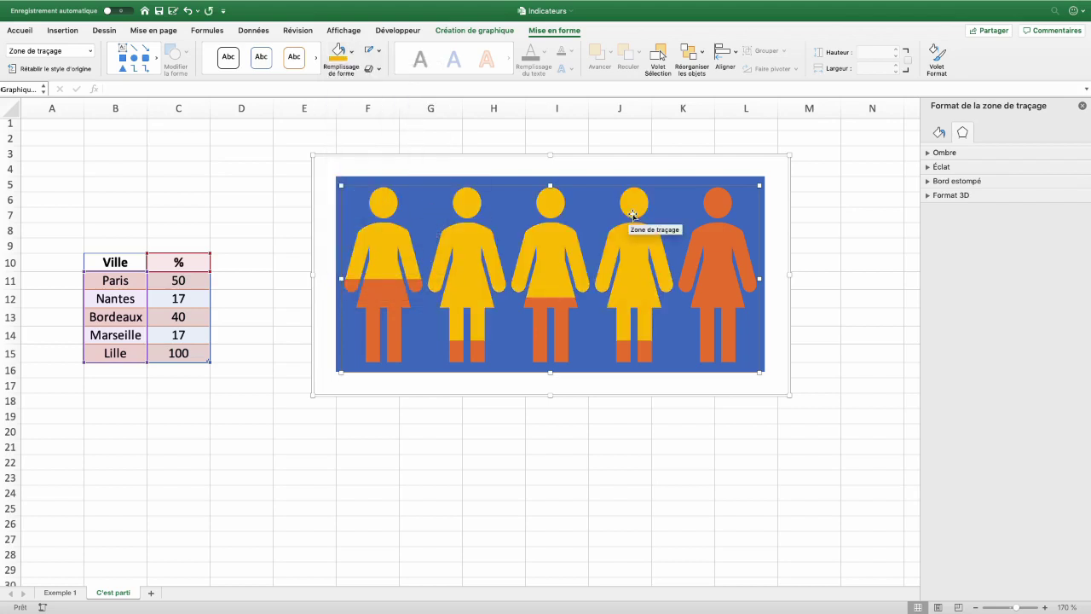
pyautogui.hotkey('ctrl', 'z')
pyautogui.click(354, 181)
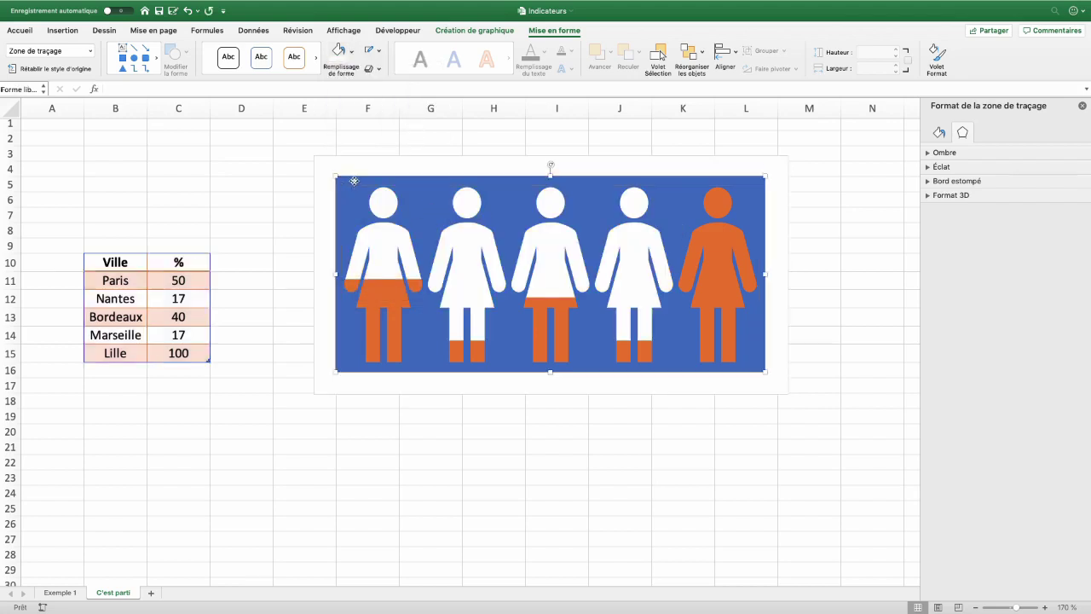
pyautogui.click(211, 70)
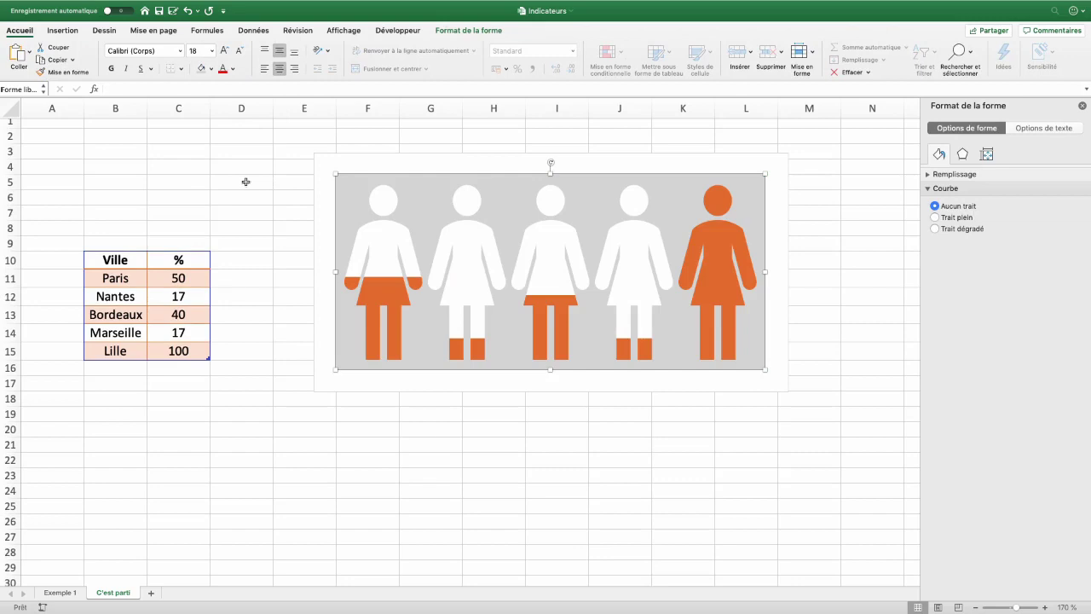
pyautogui.click(175, 168)
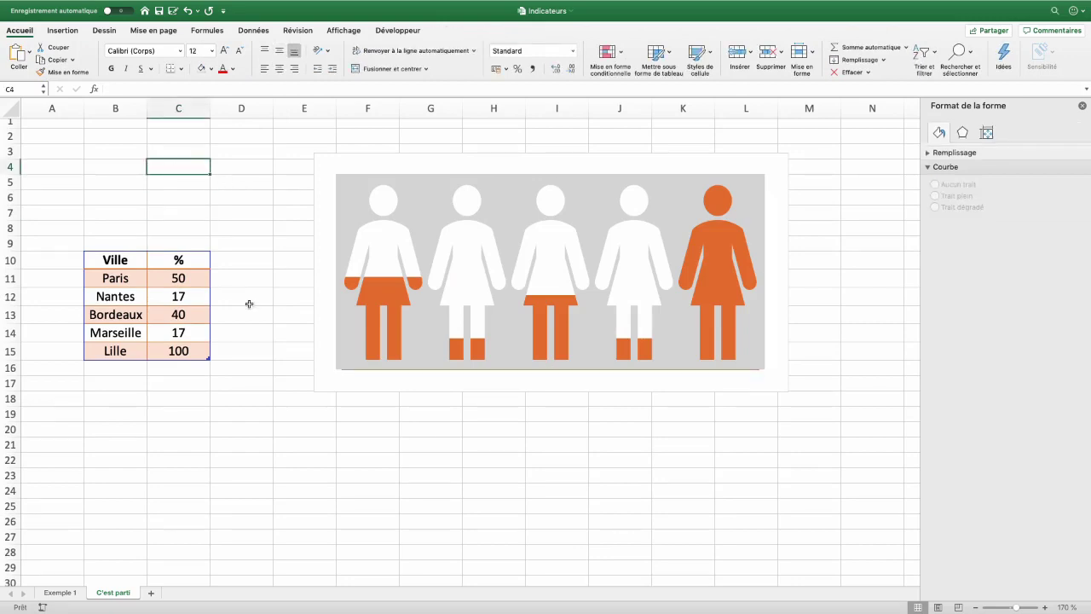
pyautogui.click(375, 371)
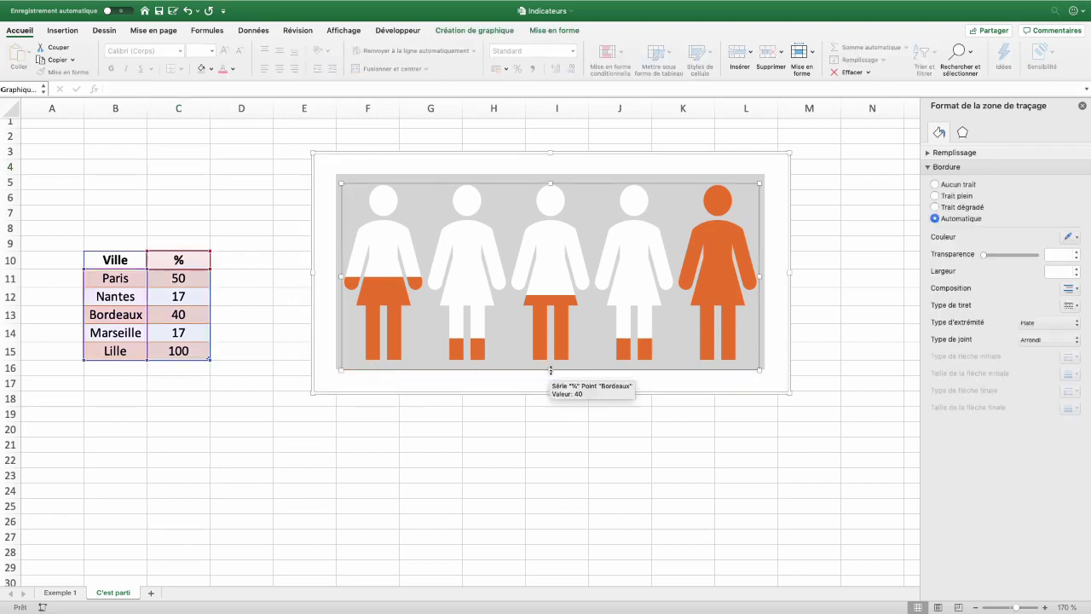
# Fill the chart area and the surrounding cells E2:M20 light grey to match the picture.
pyautogui.moveTo(551, 369); pyautogui.dragTo(551, 361)
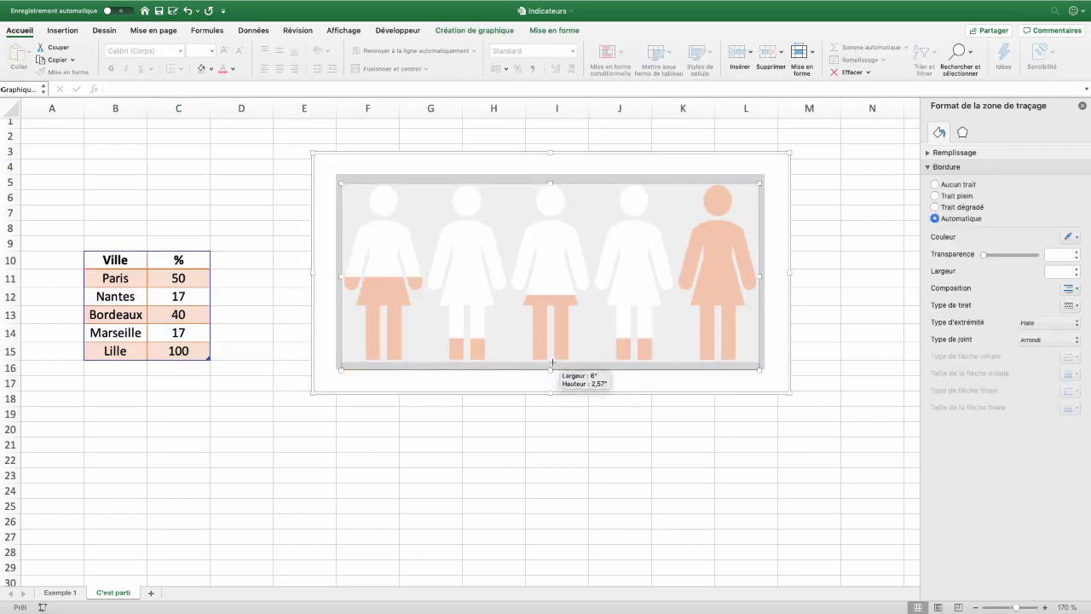
pyautogui.click(319, 355)
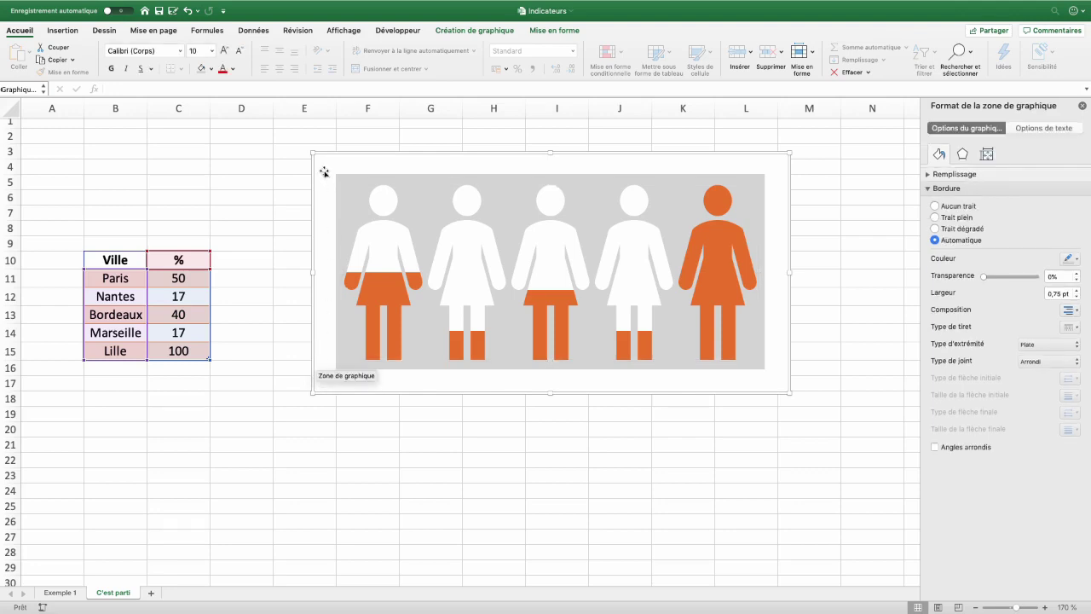
pyautogui.click(211, 68)
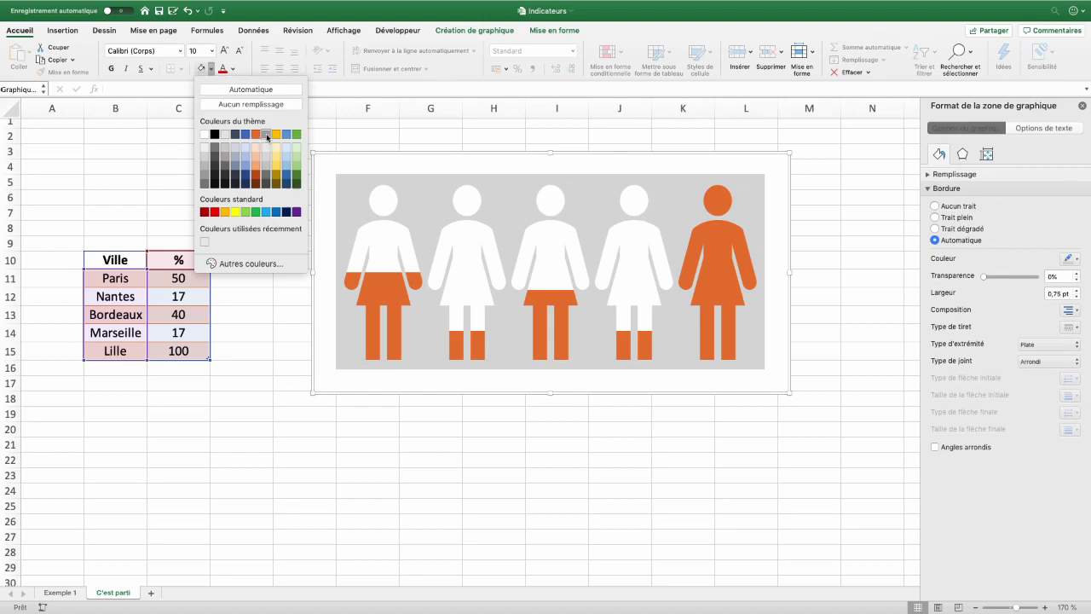
pyautogui.click(276, 135)
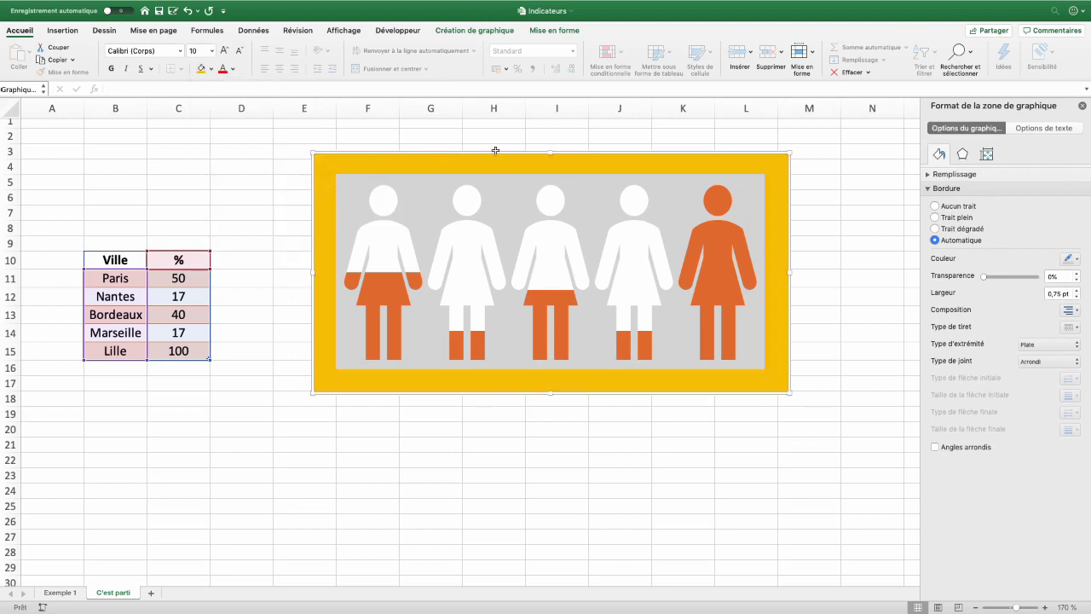
pyautogui.click(211, 68)
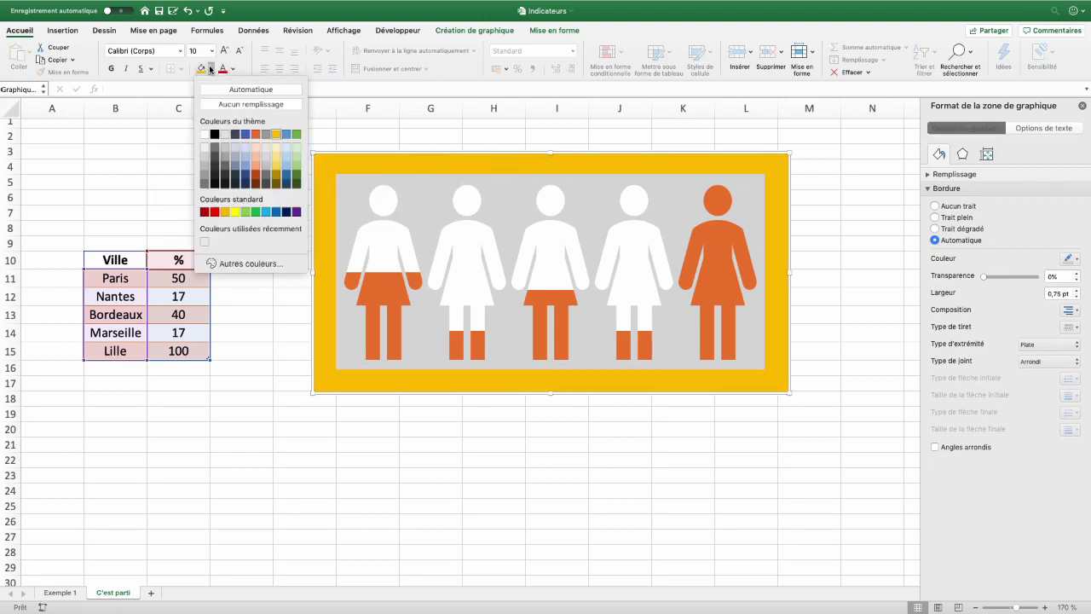
pyautogui.click(205, 157)
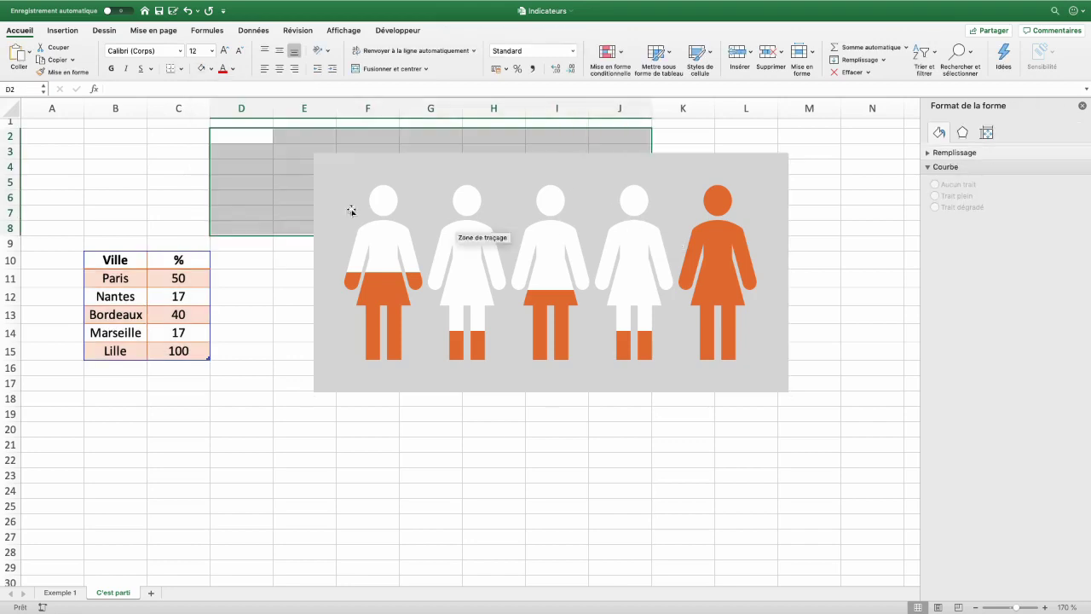
pyautogui.click(234, 176)
pyautogui.moveTo(293, 134)
pyautogui.mouseDown()
pyautogui.moveTo(761, 402)
pyautogui.moveTo(784, 433)
pyautogui.mouseUp()
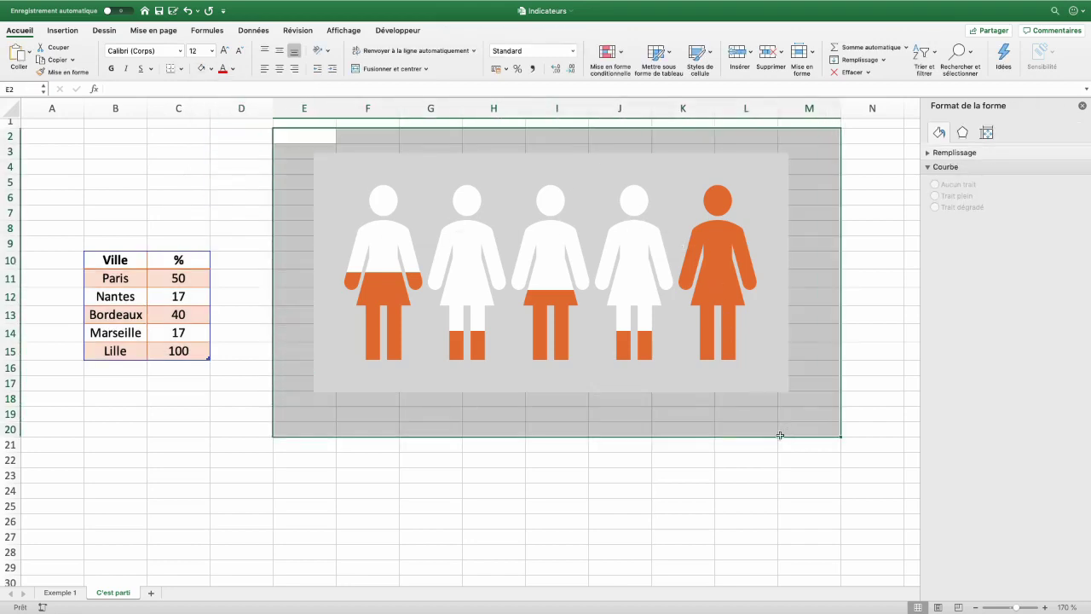
pyautogui.click(202, 68)
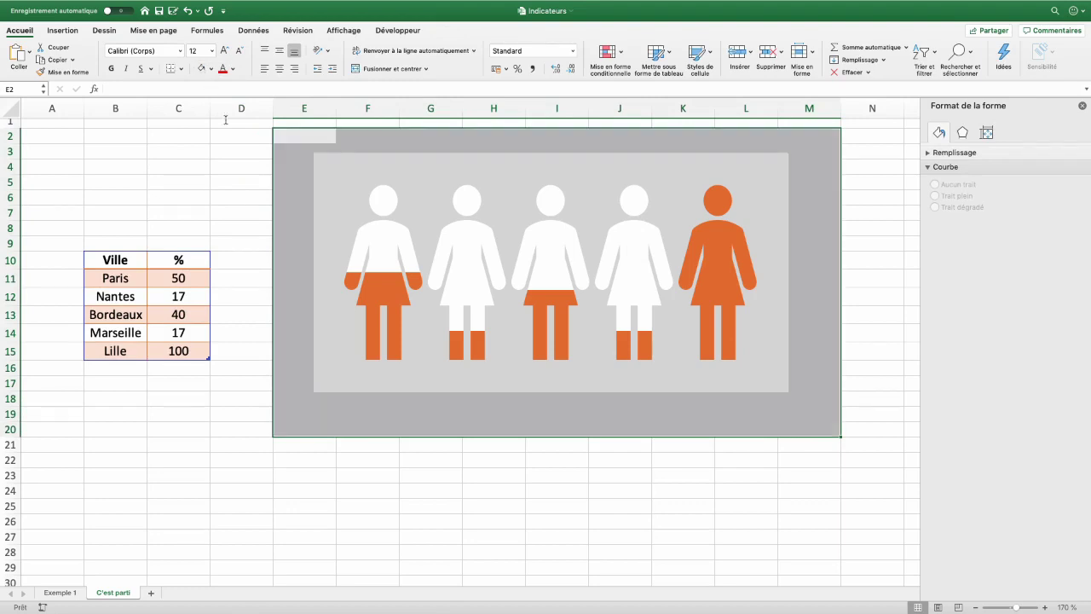
pyautogui.click(201, 154)
# Change Lille's percentage in C15 to 80.
pyautogui.click(180, 352)
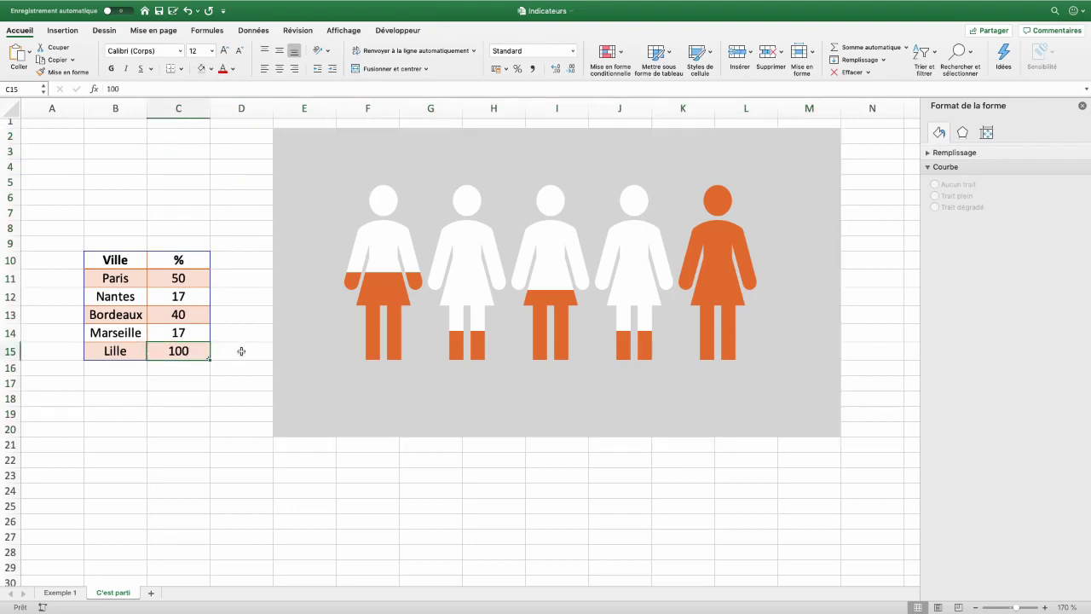
pyautogui.write('80')
pyautogui.press('Return')
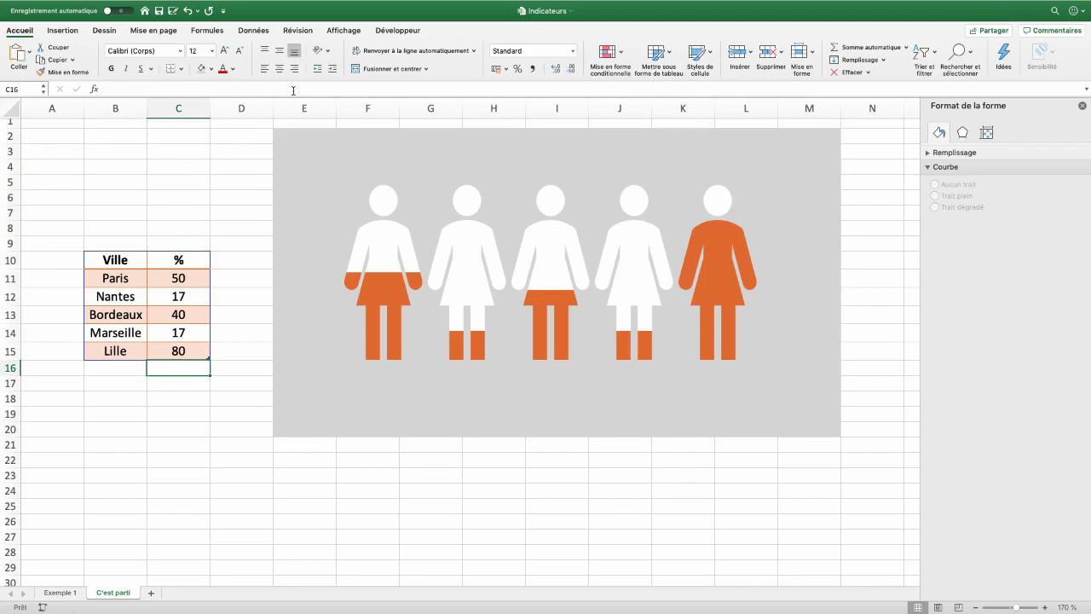
pyautogui.click(370, 414)
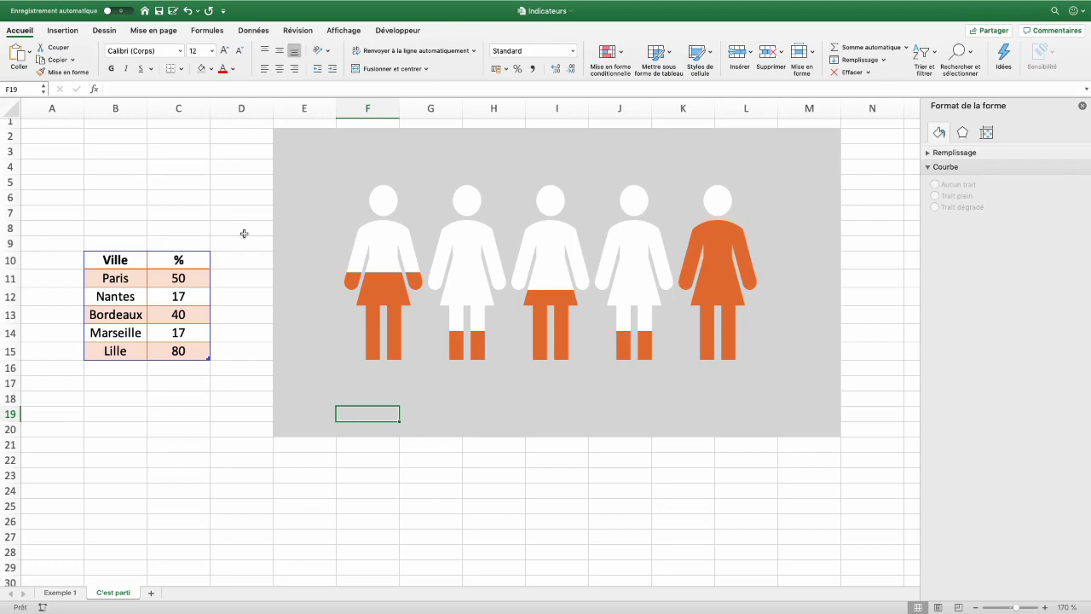
# Draw a text box on the chart and link it to Paris's value with the formula =C11.
pyautogui.click(63, 31)
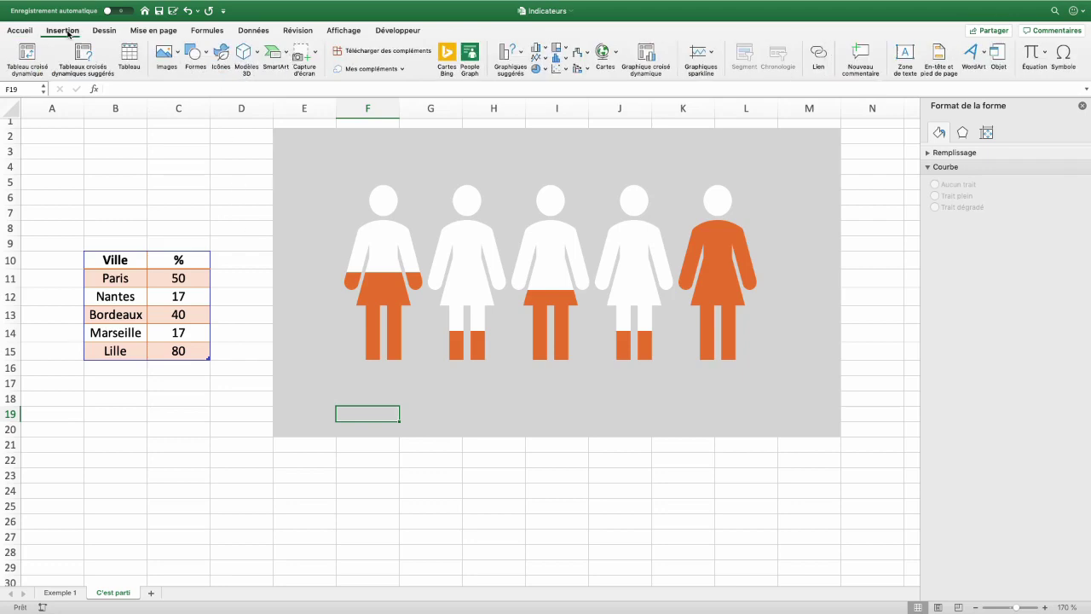
pyautogui.click(905, 59)
pyautogui.moveTo(367, 387); pyautogui.dragTo(446, 415)
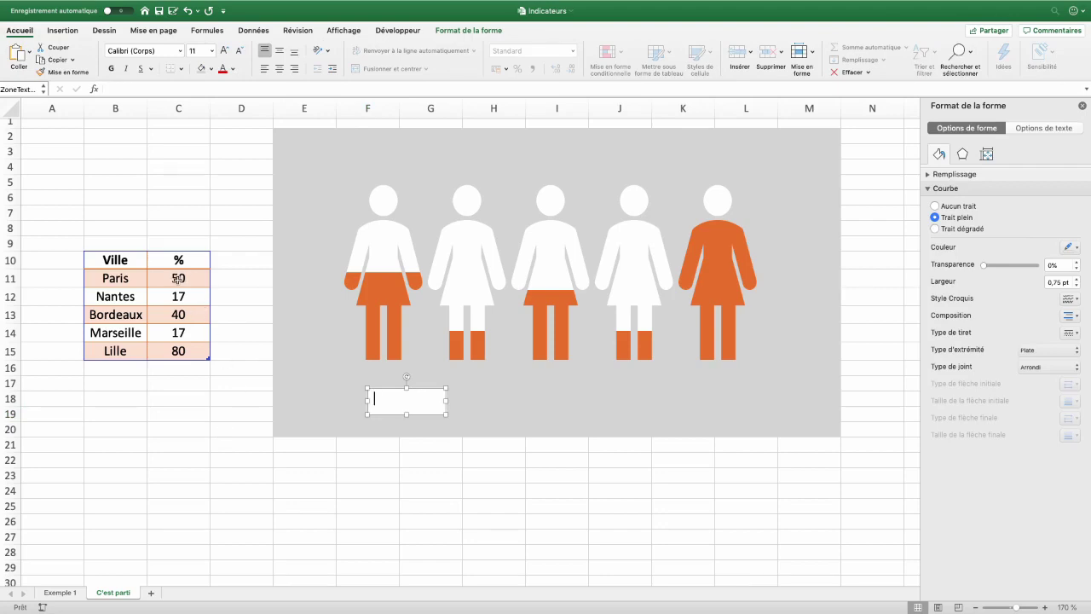
pyautogui.write('=')
pyautogui.click(178, 278)
pyautogui.click(381, 403)
pyautogui.click(125, 90)
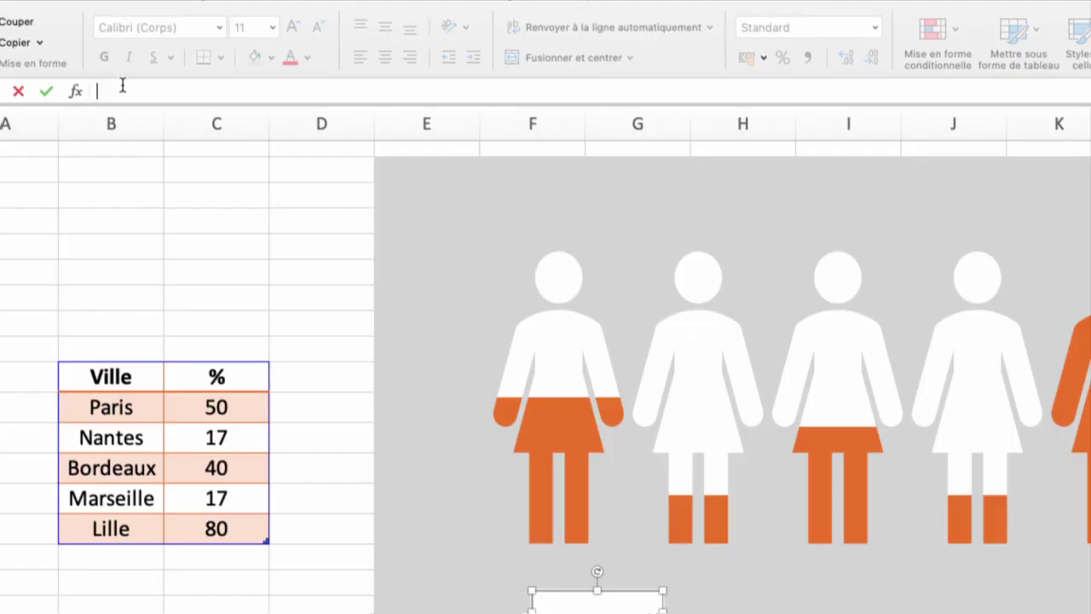
pyautogui.write('=')
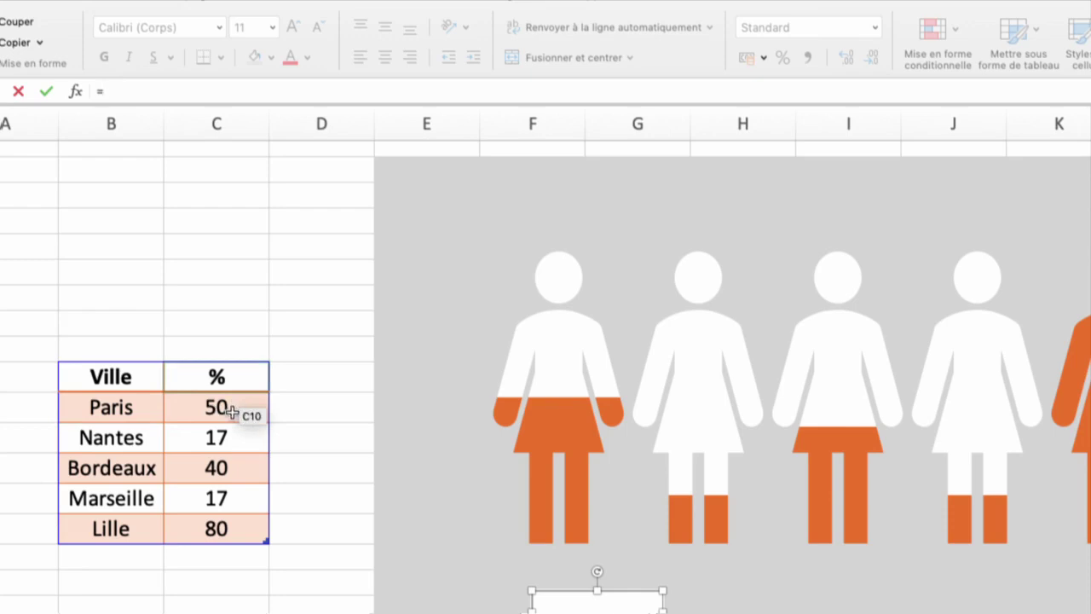
pyautogui.click(230, 412)
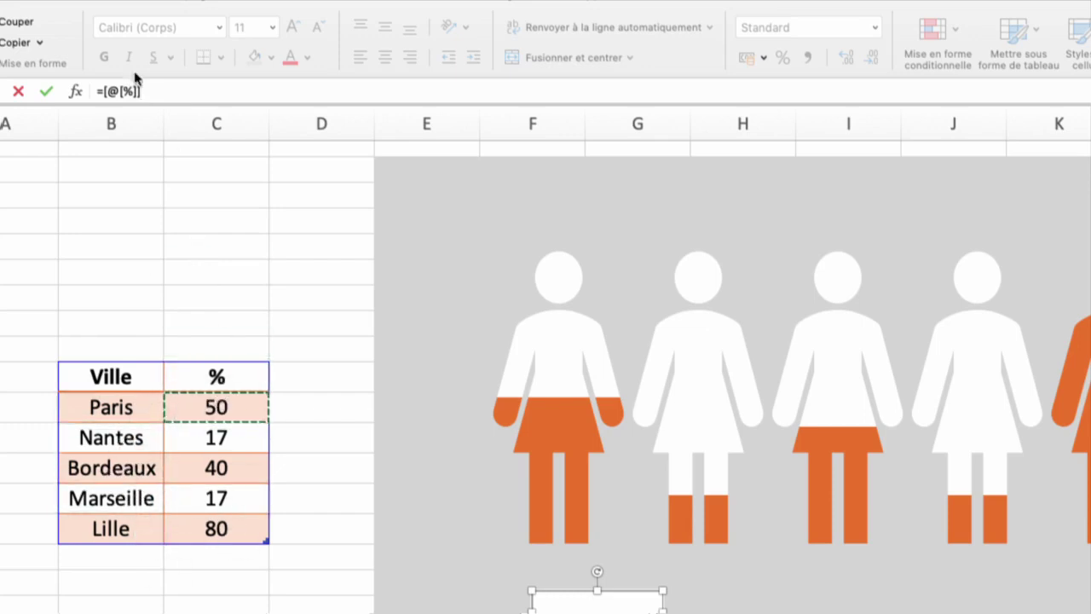
pyautogui.moveTo(104, 92); pyautogui.dragTo(155, 92)
pyautogui.press('BackSpace')
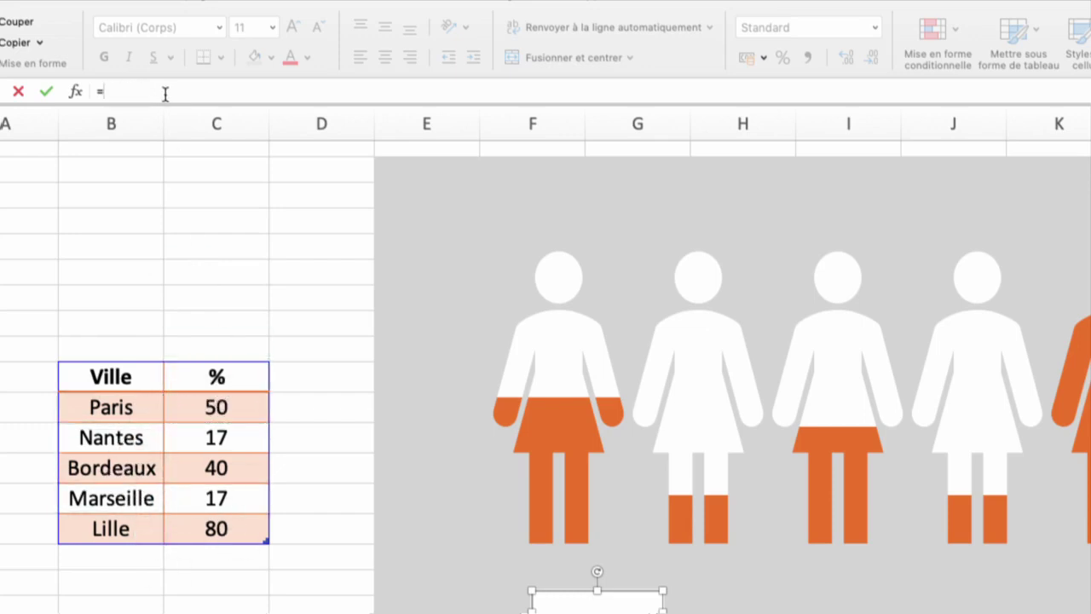
pyautogui.write('C11')
pyautogui.press('Return')
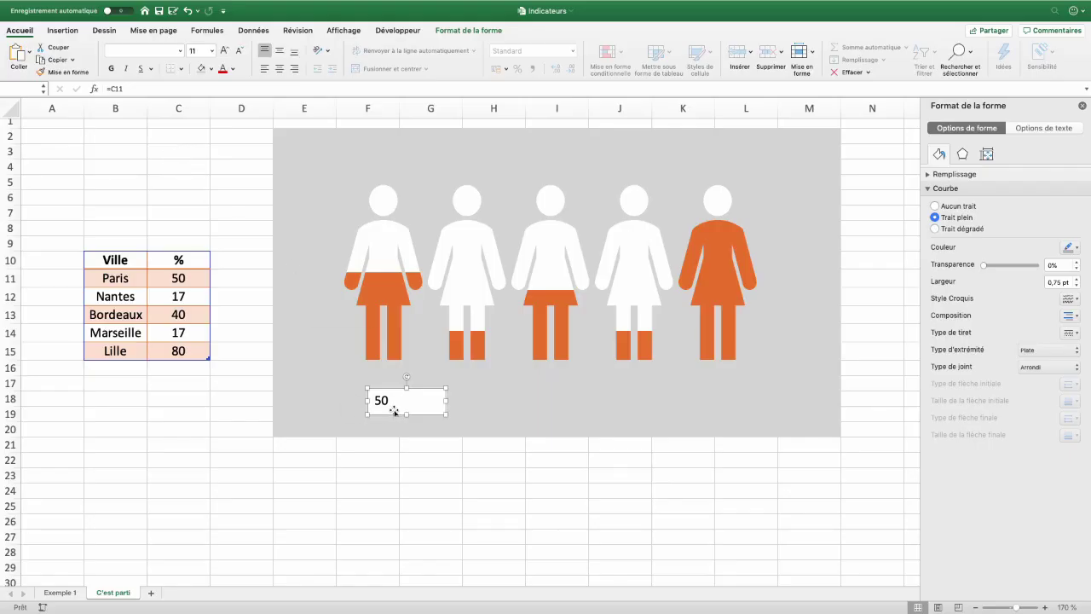
# Change Paris's value in C11 to 25.
pyautogui.click(193, 282)
pyautogui.write('25')
pyautogui.press('Return')
pyautogui.moveTo(396, 323)
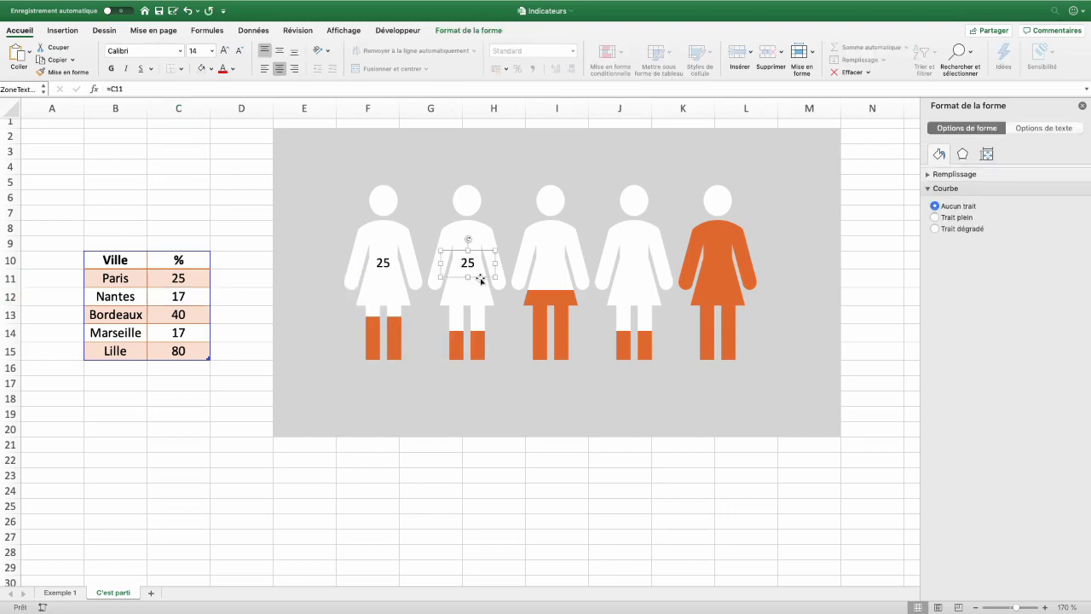
# Copy the 25 label onto the other figures and relink each copy to its city's cell (C12–C15).
pyautogui.moveTo(481, 277); pyautogui.dragTo(564, 279)
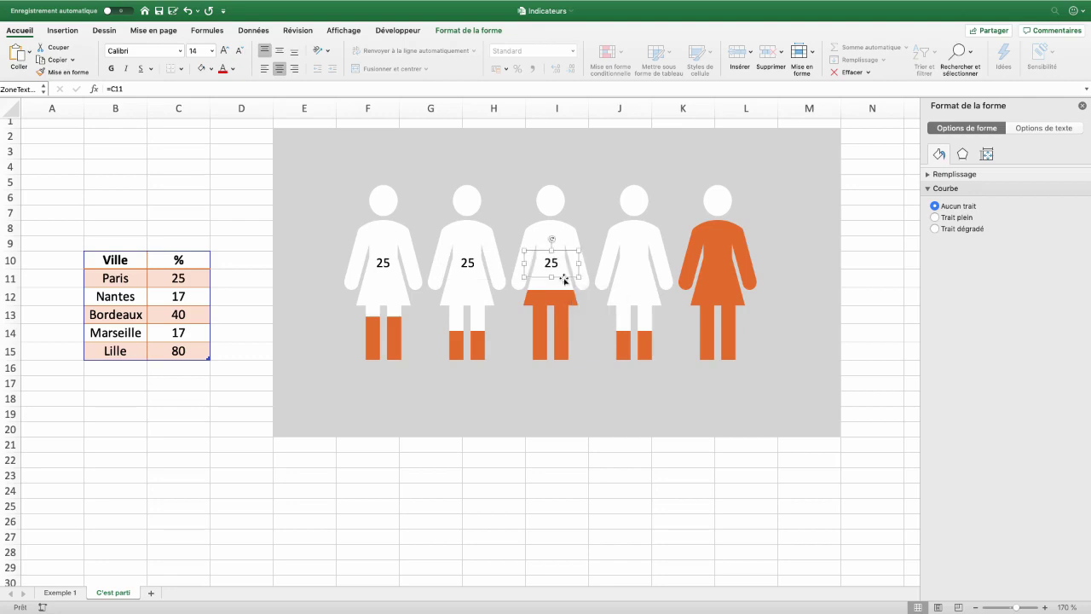
pyautogui.moveTo(564, 280); pyautogui.dragTo(647, 280)
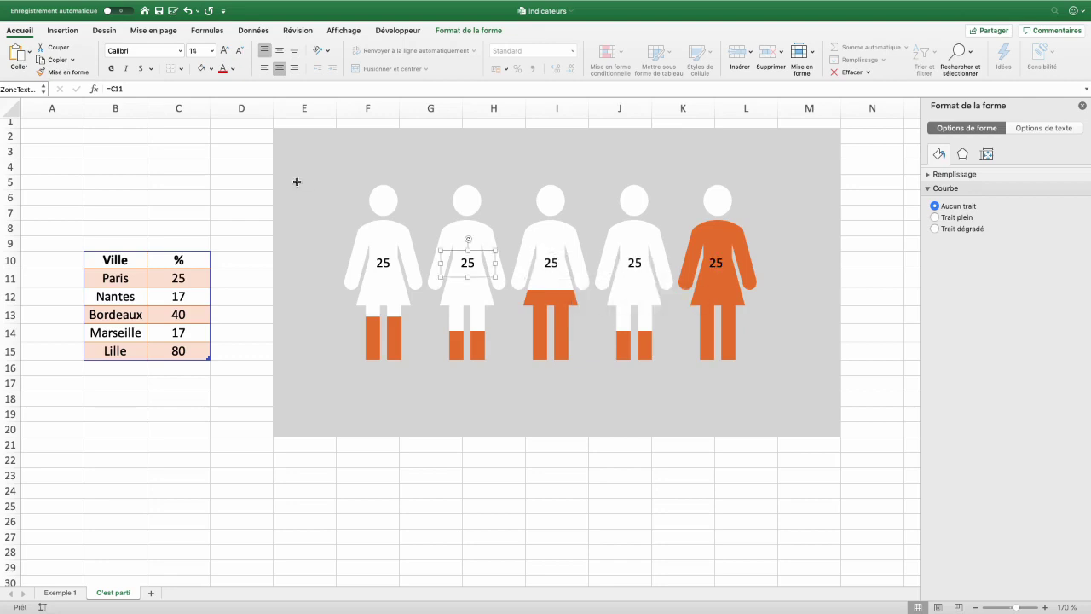
pyautogui.click(145, 90)
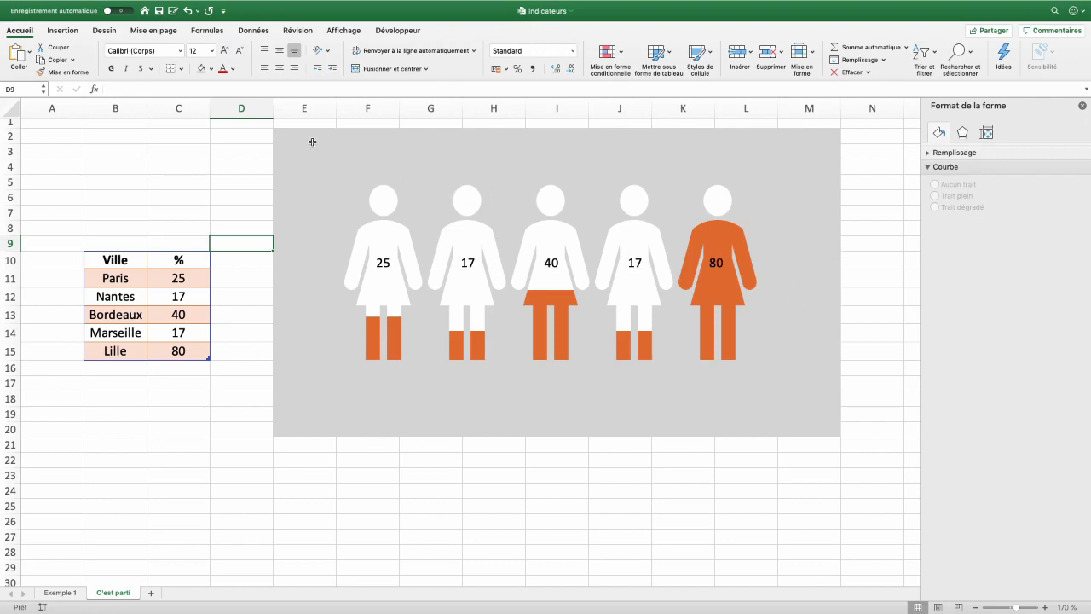
pyautogui.moveTo(312, 139); pyautogui.dragTo(823, 423)
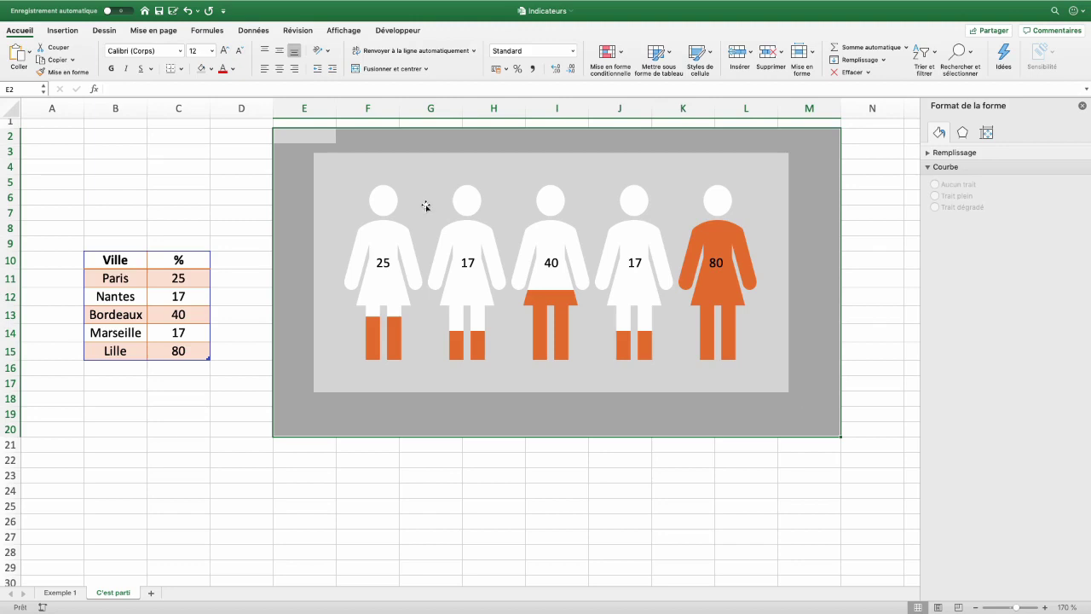
# Turn on Sélection des objets and marquee-select the chart together with all five labels.
pyautogui.click(380, 213)
pyautogui.click(263, 217)
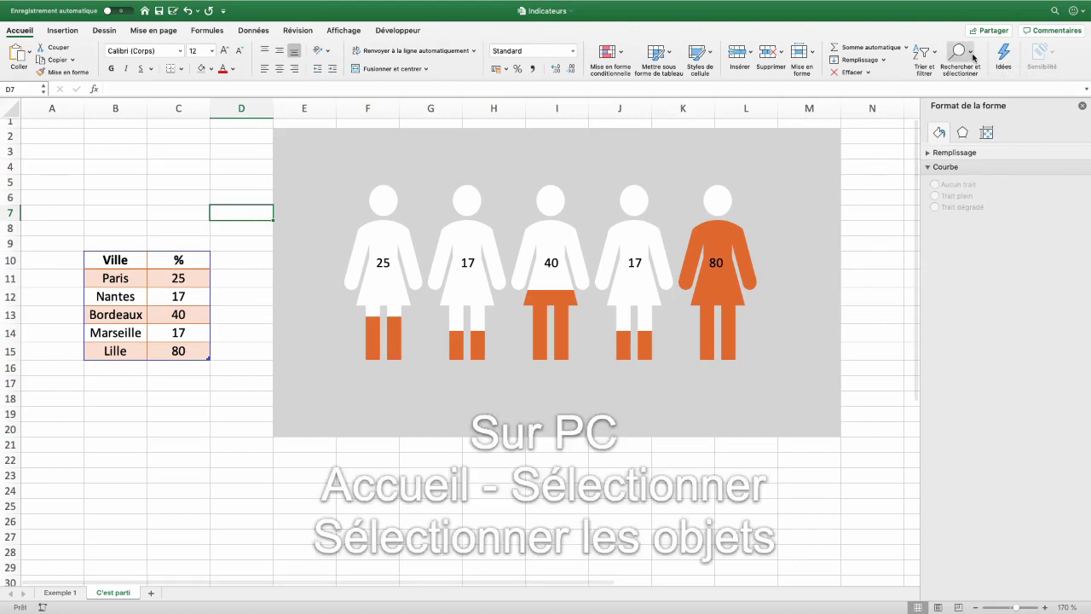
pyautogui.click(975, 58)
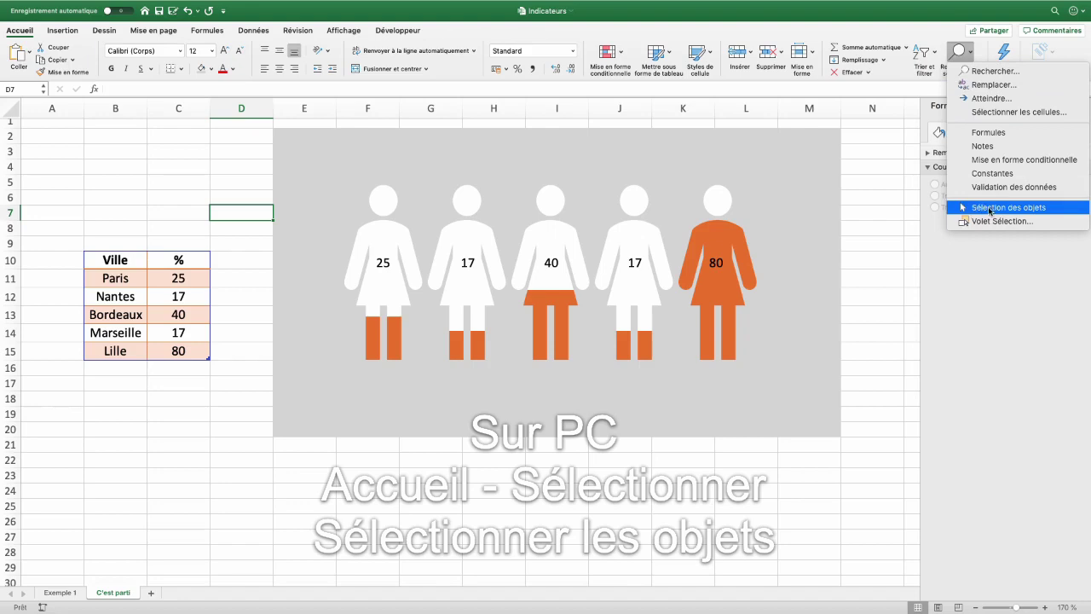
pyautogui.click(990, 208)
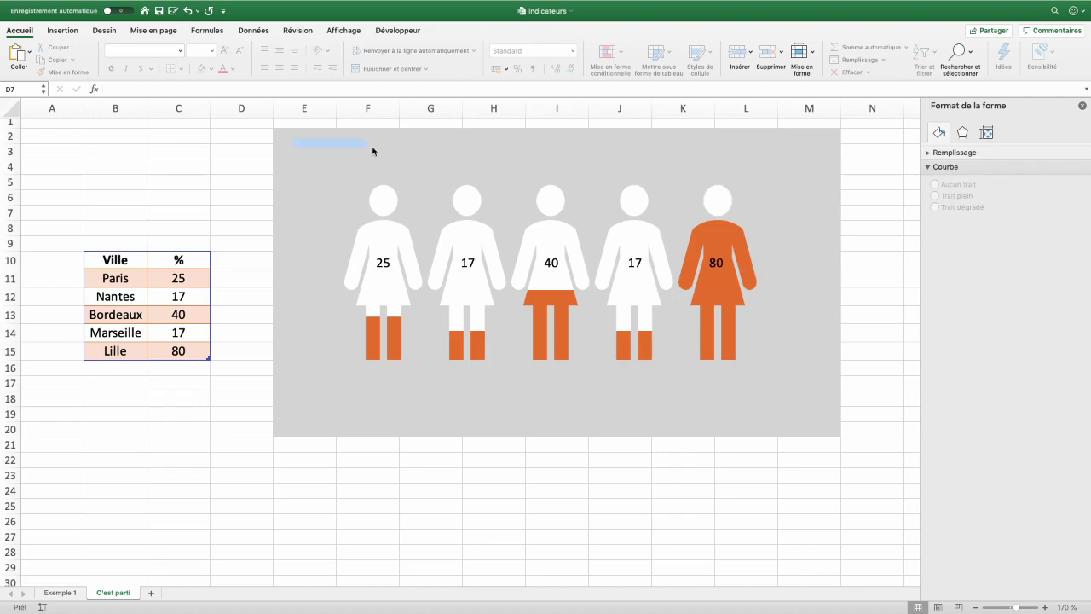
pyautogui.moveTo(352, 149); pyautogui.dragTo(798, 389)
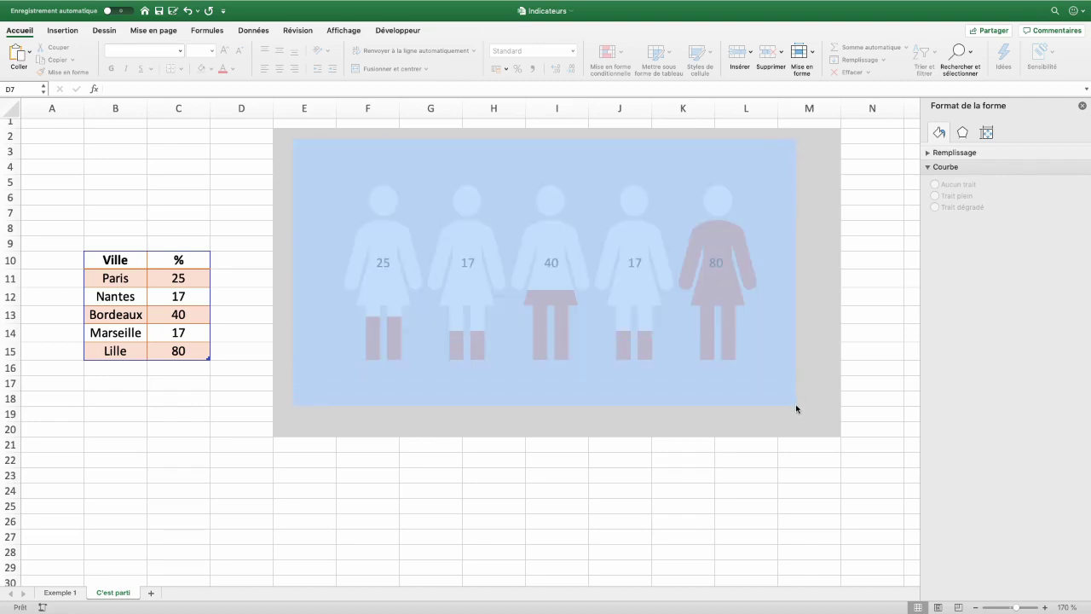
pyautogui.moveTo(796, 407); pyautogui.dragTo(795, 406)
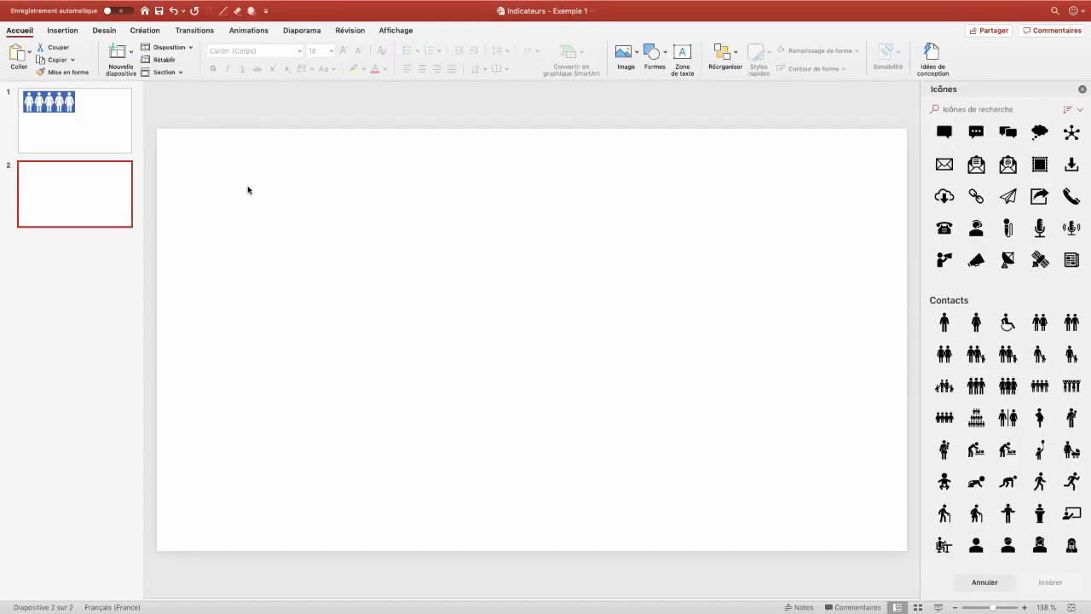
# Paste the labelled pictogram onto slide 2 as a PDF picture via Collage spécial.
pyautogui.click(30, 55)
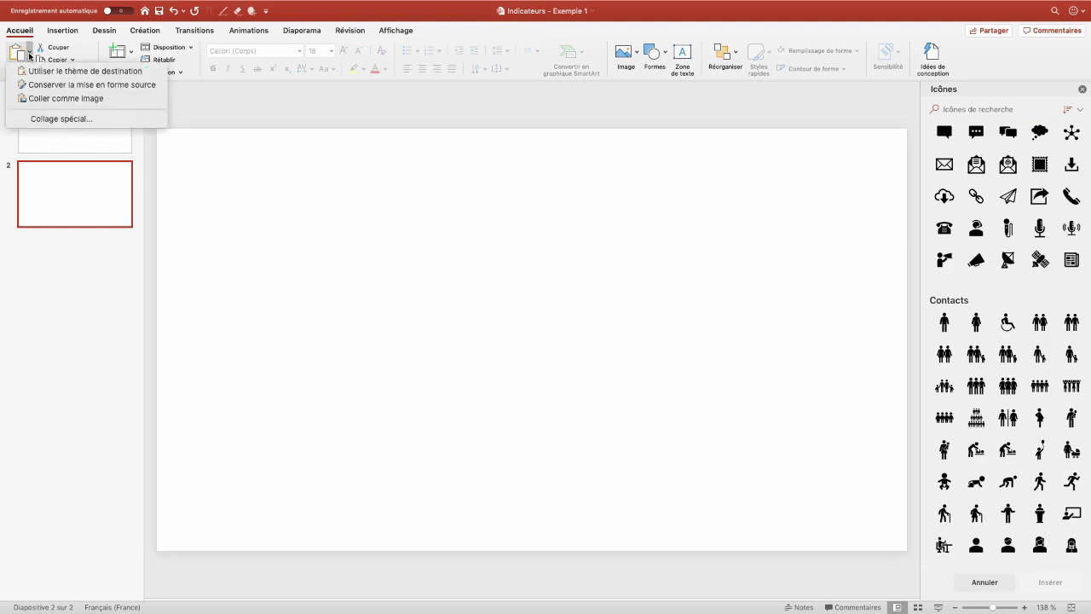
pyautogui.click(57, 119)
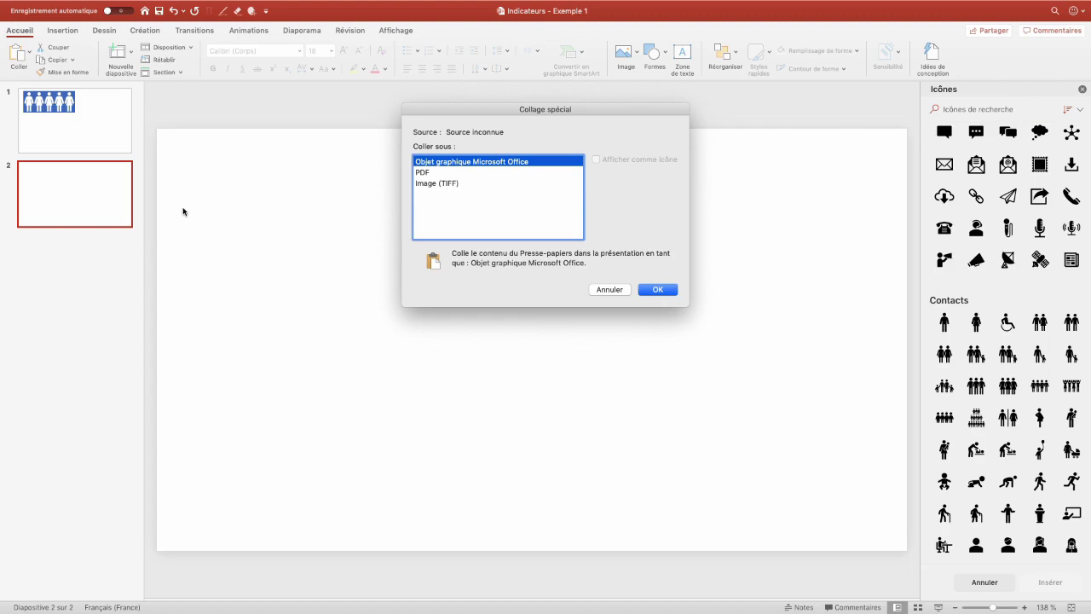
pyautogui.click(495, 173)
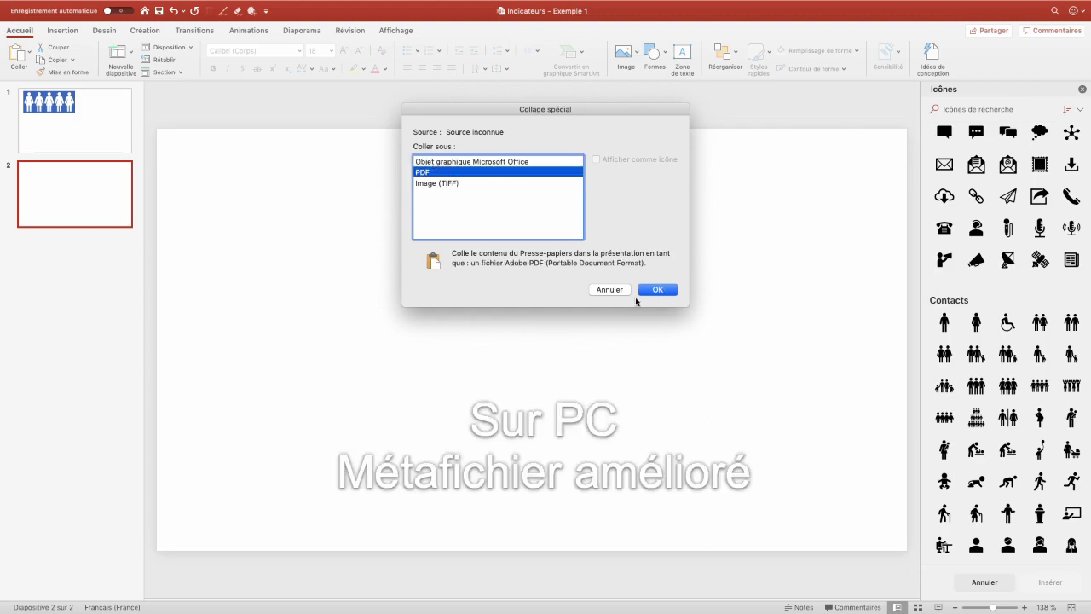
pyautogui.click(657, 292)
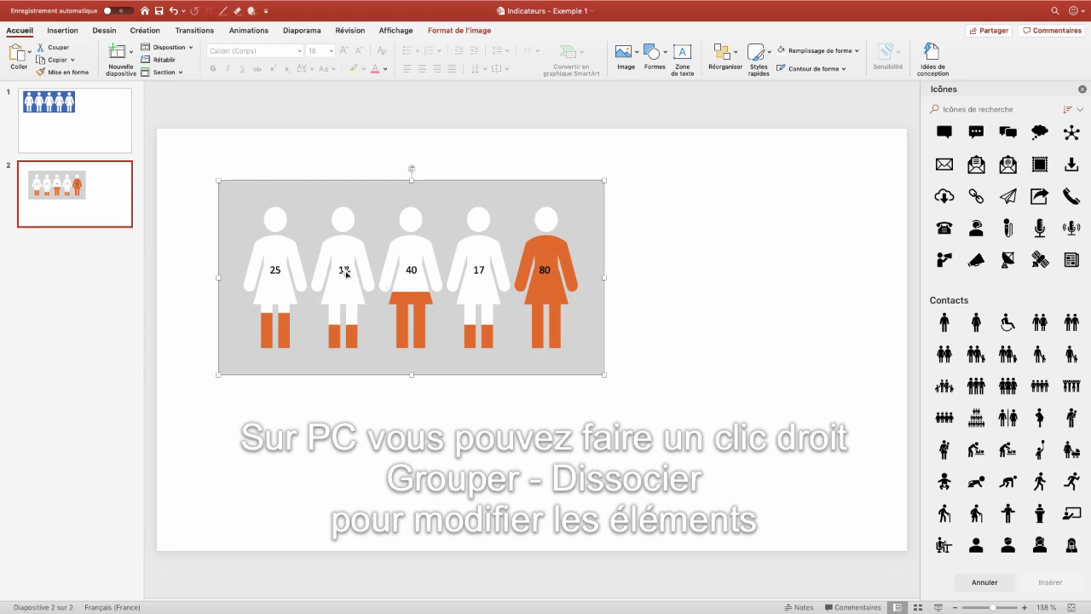
pyautogui.scroll(5, 346, 273)
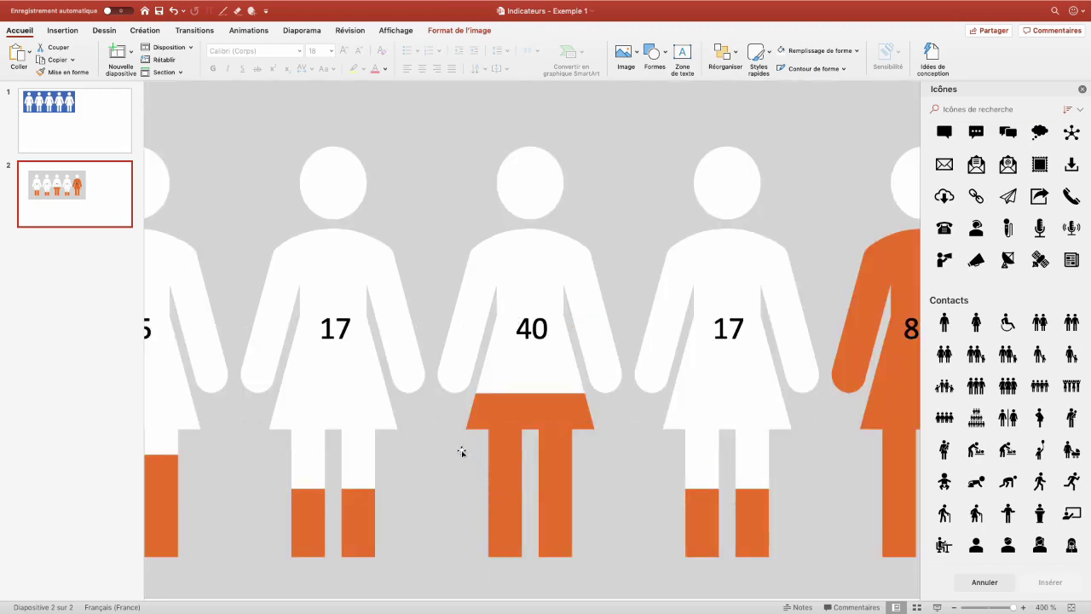
pyautogui.scroll(-5, 463, 451)
# Bring up the slide's context menu.
pyautogui.rightClick(643, 267)
pyautogui.click(642, 239)
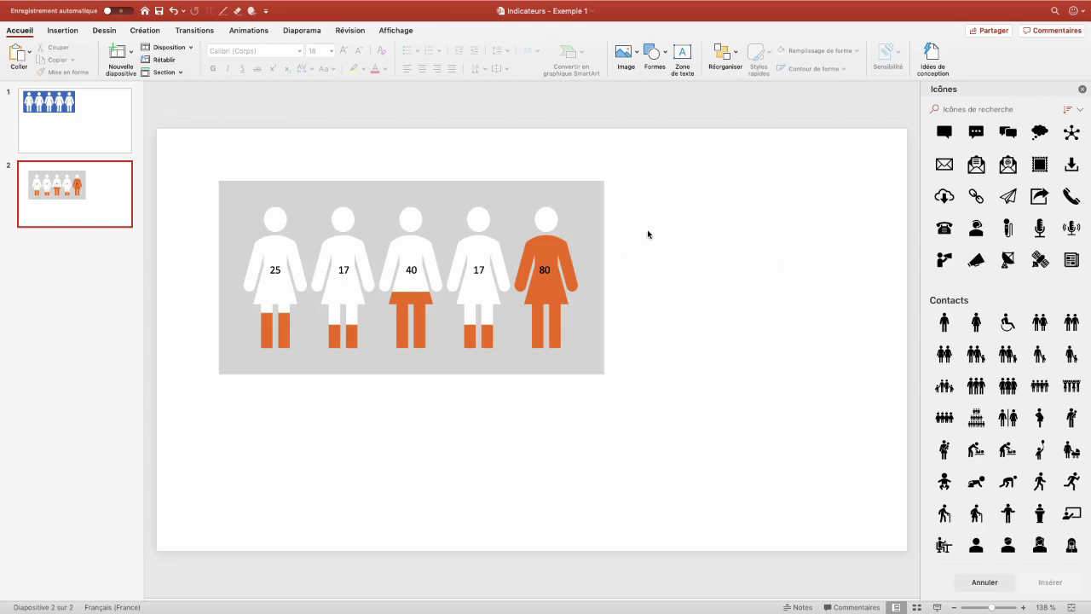
pyautogui.rightClick(645, 228)
# Set slide 2's background fill to a light grey colour.
pyautogui.click(689, 383)
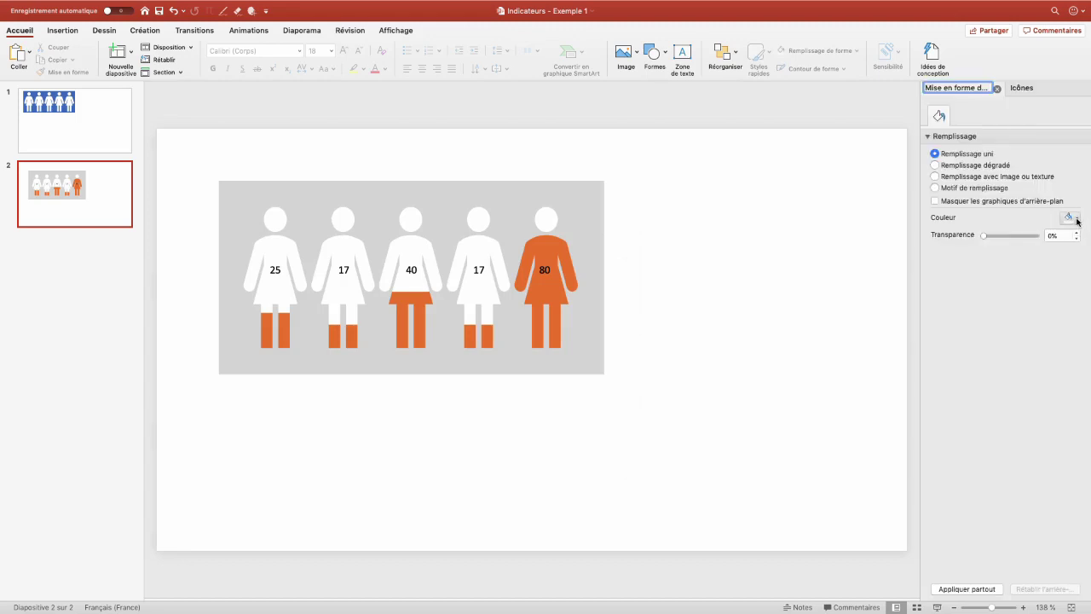
pyautogui.click(1076, 220)
pyautogui.click(989, 294)
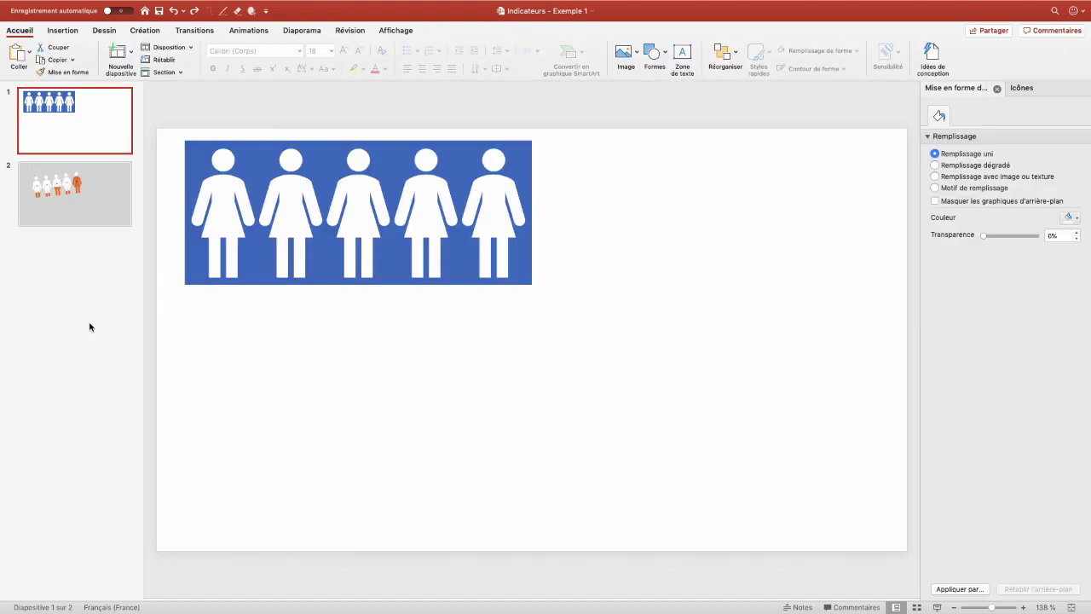
pyautogui.click(687, 55)
# Insert a black chess knight pictogram in a new text box below the blue women figures.
pyautogui.click(262, 330)
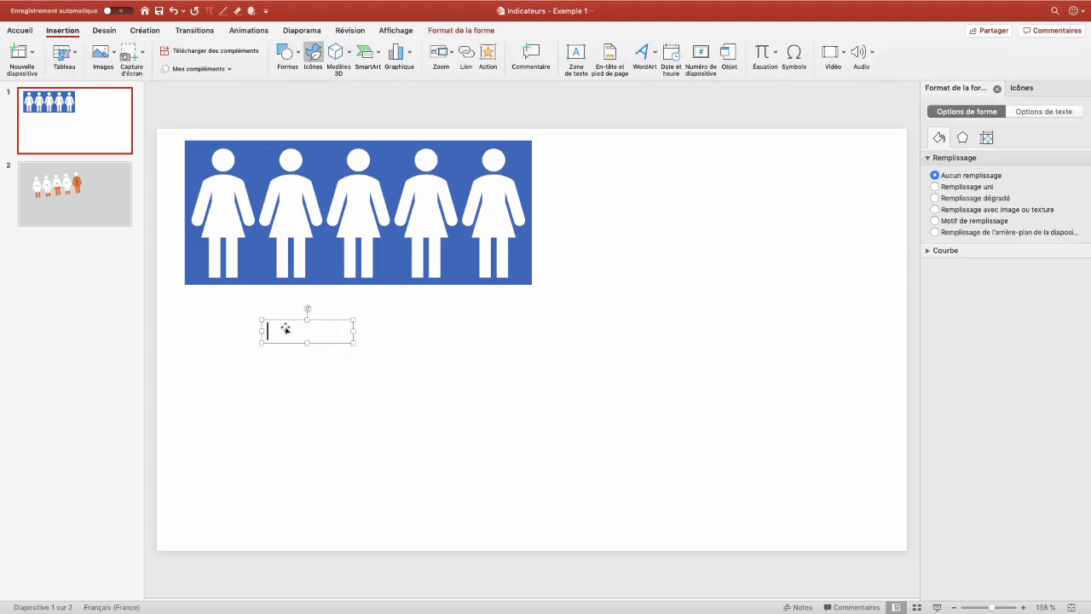
pyautogui.click(795, 56)
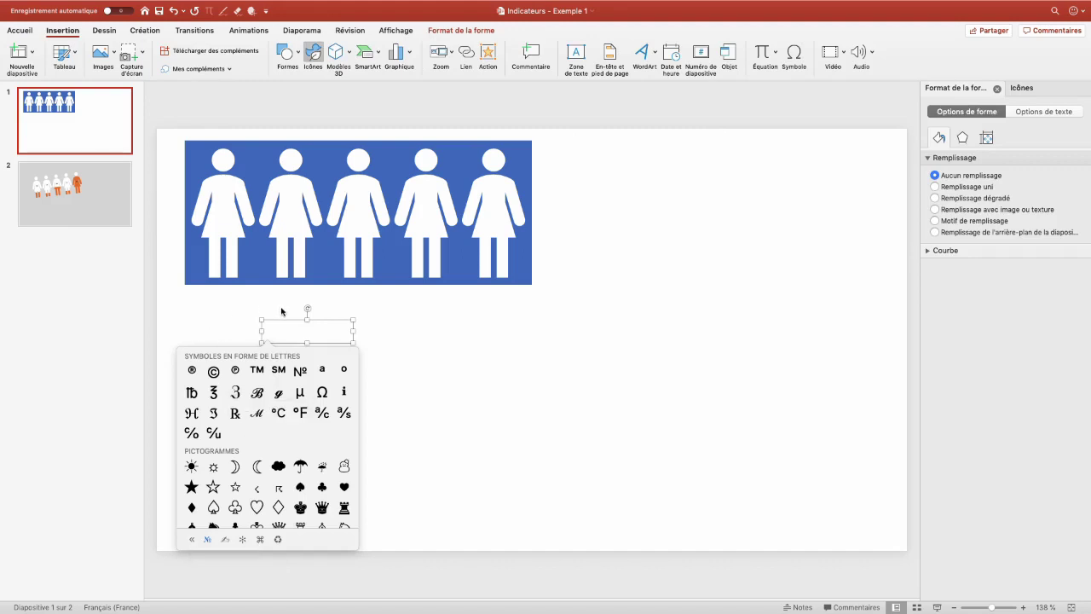
pyautogui.scroll(-6, 264, 473)
pyautogui.scroll(1, 264, 473)
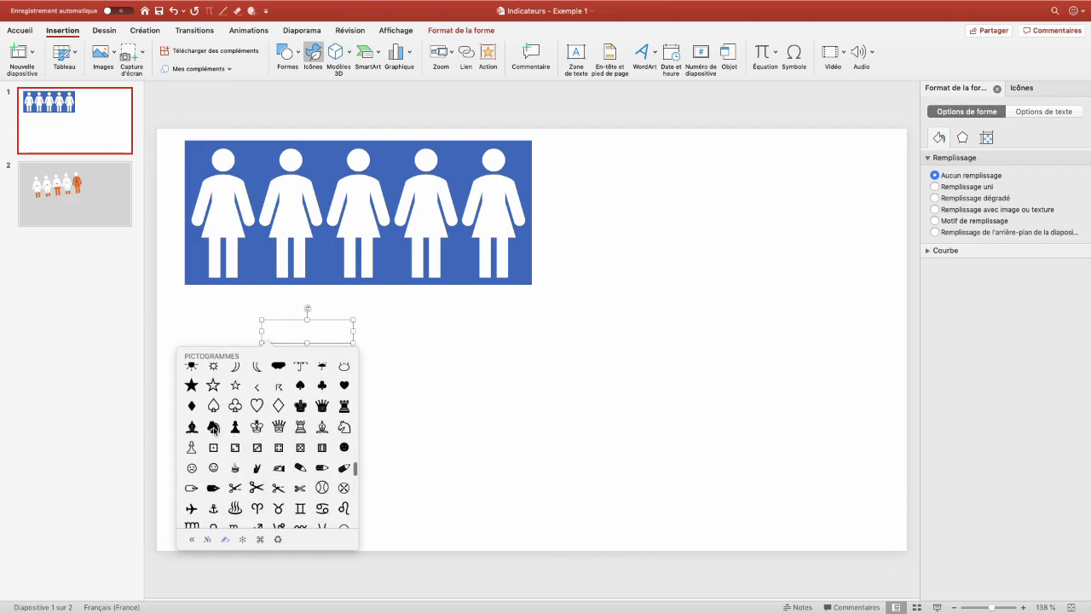
pyautogui.click(213, 428)
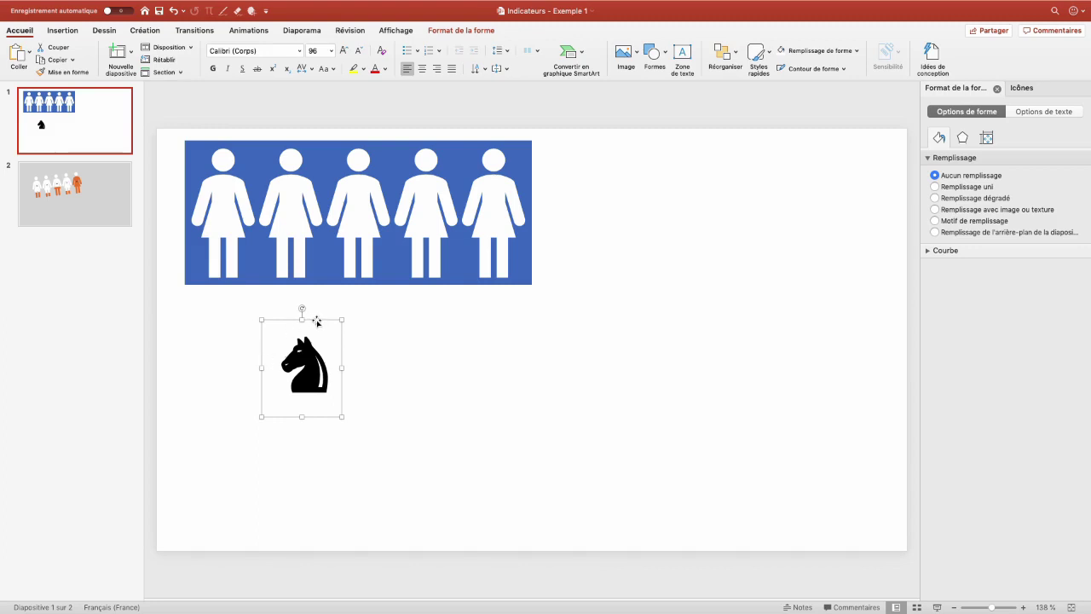
# Duplicate the knight icon into a row of ten horses below the figures.
pyautogui.moveTo(316, 322); pyautogui.dragTo(375, 328)
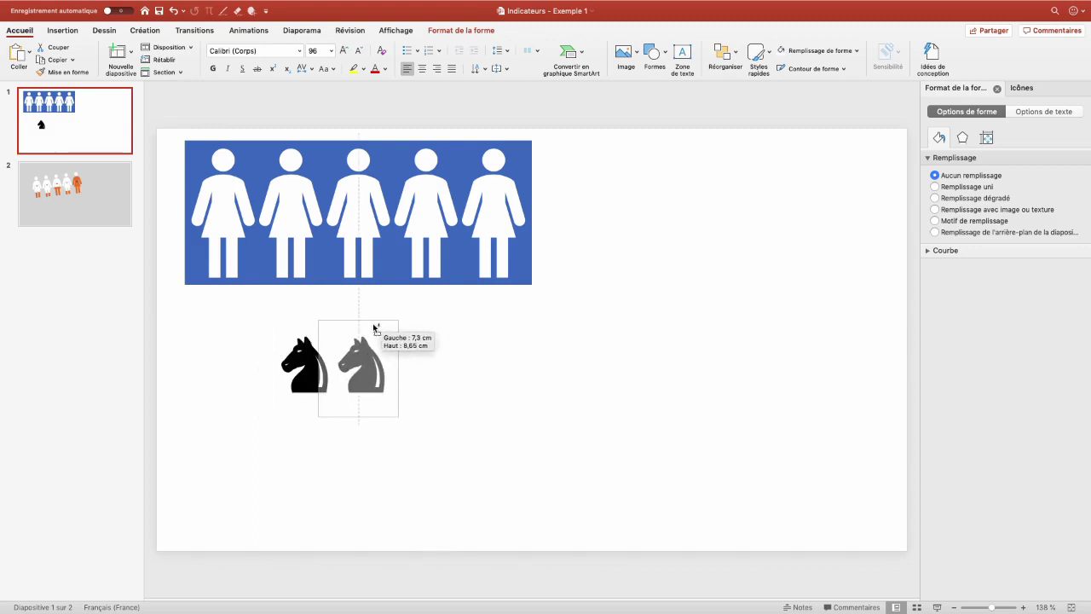
pyautogui.moveTo(375, 329); pyautogui.dragTo(432, 329)
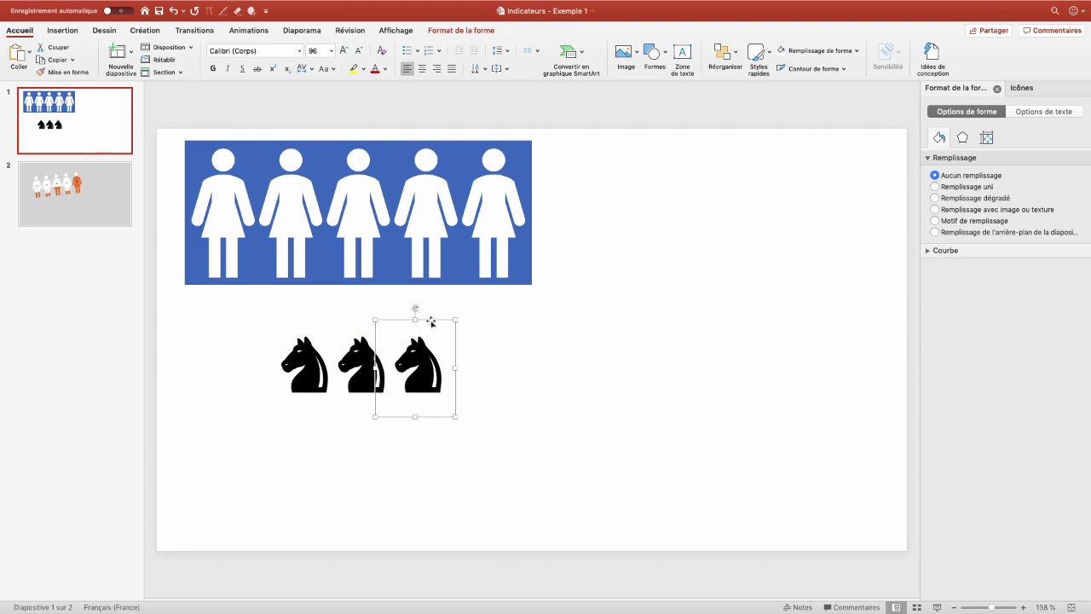
pyautogui.moveTo(430, 324); pyautogui.dragTo(549, 325)
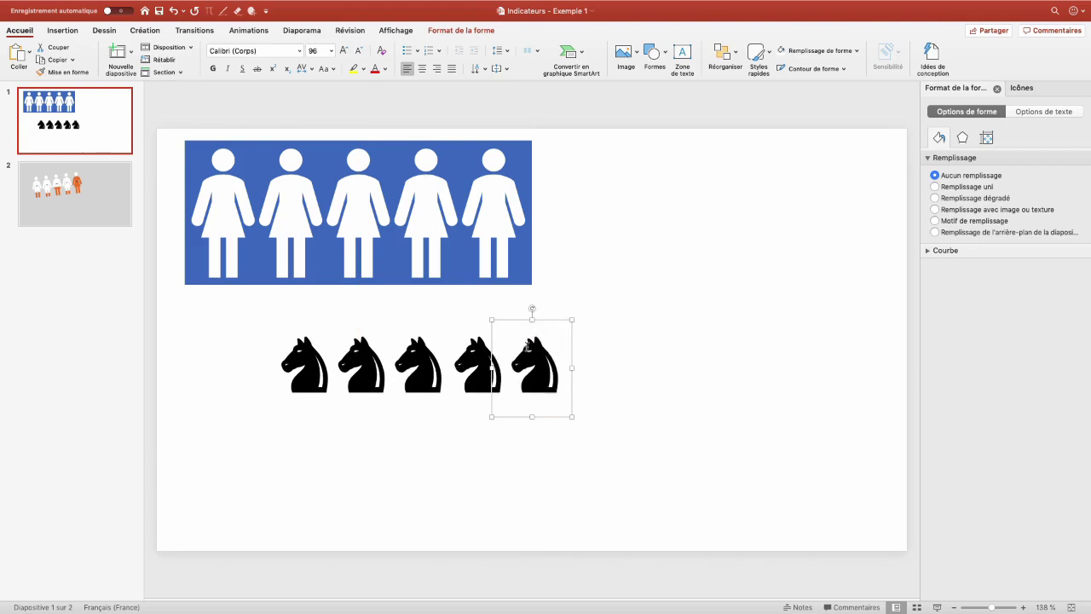
pyautogui.moveTo(536, 440)
pyautogui.mouseDown()
pyautogui.moveTo(317, 317)
pyautogui.moveTo(335, 327)
pyautogui.moveTo(562, 327)
pyautogui.mouseUp()
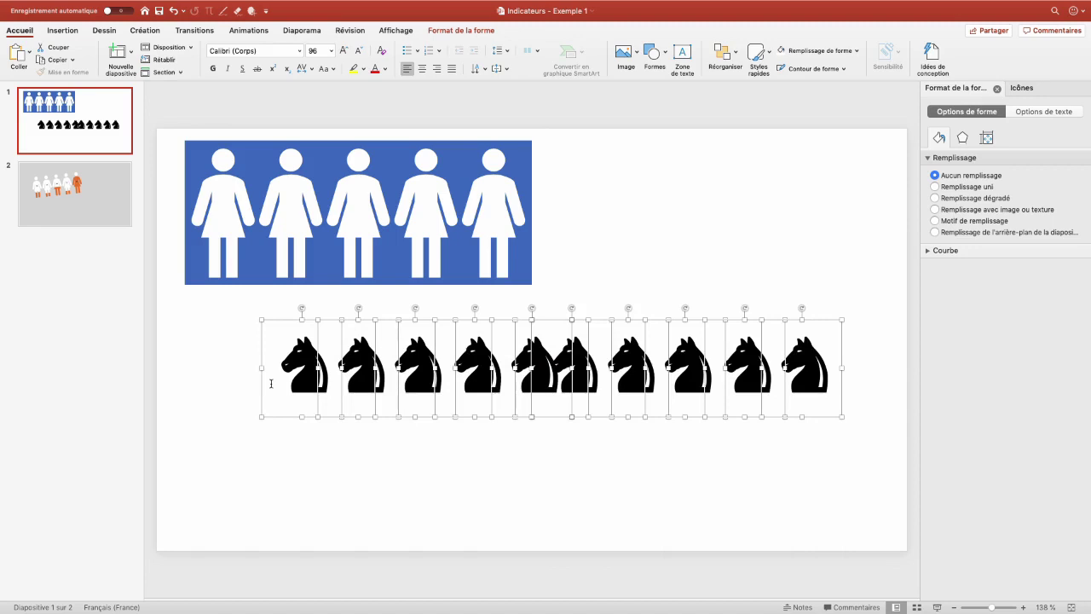
# Distribute the ten horses evenly across the row.
pyautogui.click(724, 55)
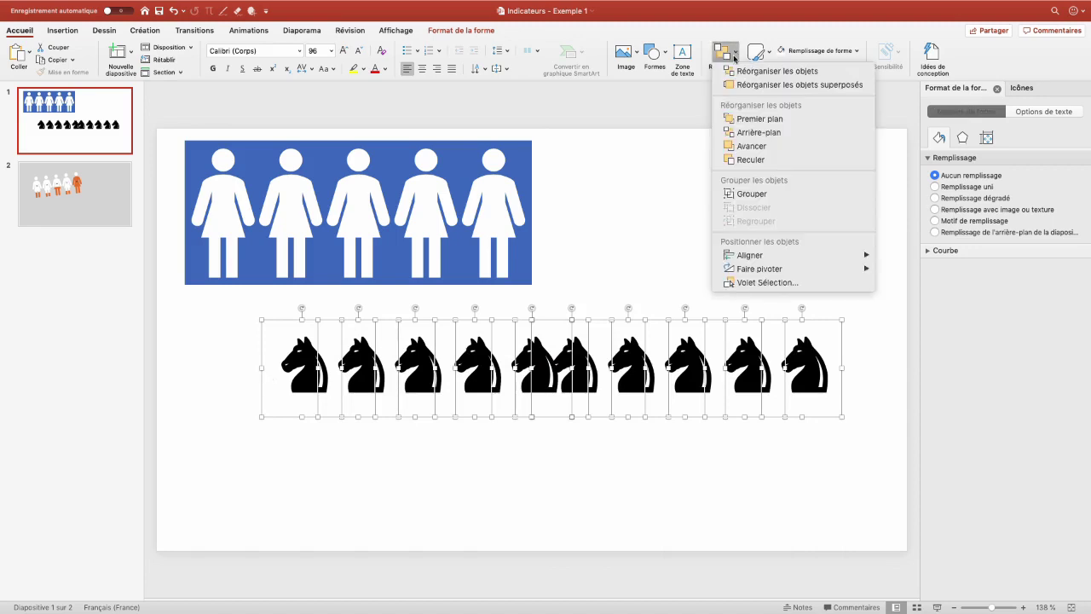
pyautogui.moveTo(784, 257)
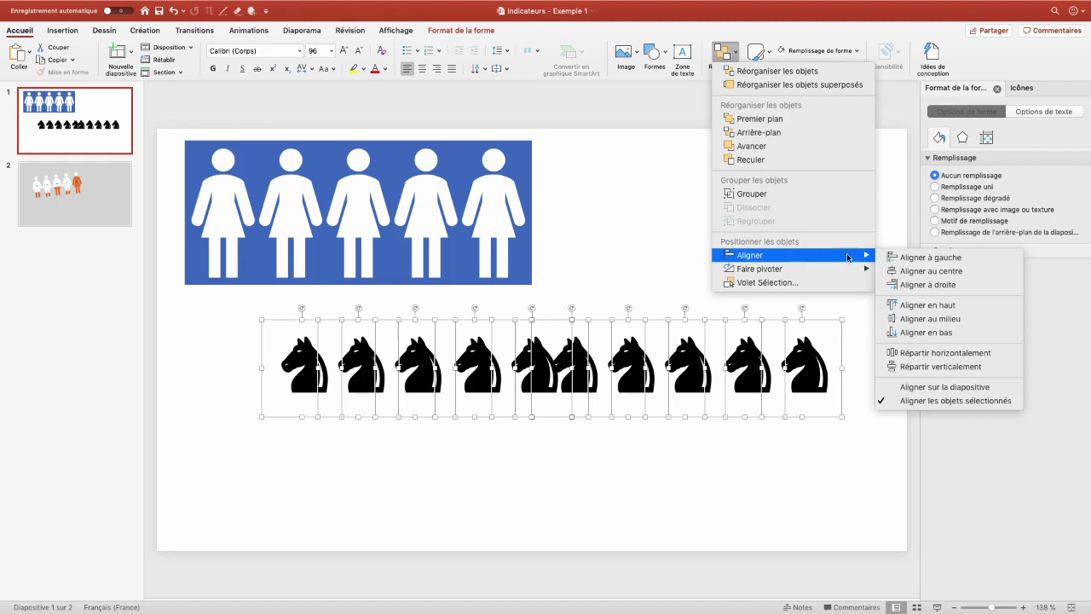
pyautogui.click(906, 355)
pyautogui.click(742, 407)
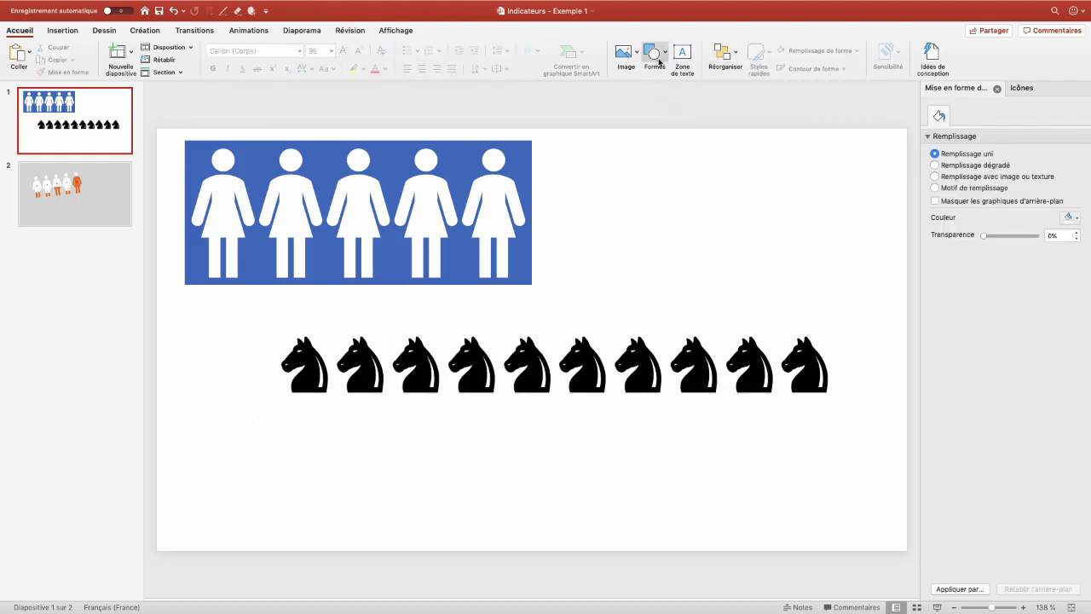
pyautogui.click(653, 52)
# Draw a rectangle over the horse row and send it behind the horses.
pyautogui.click(708, 88)
pyautogui.moveTo(270, 324); pyautogui.dragTo(842, 404)
pyautogui.rightClick(727, 364)
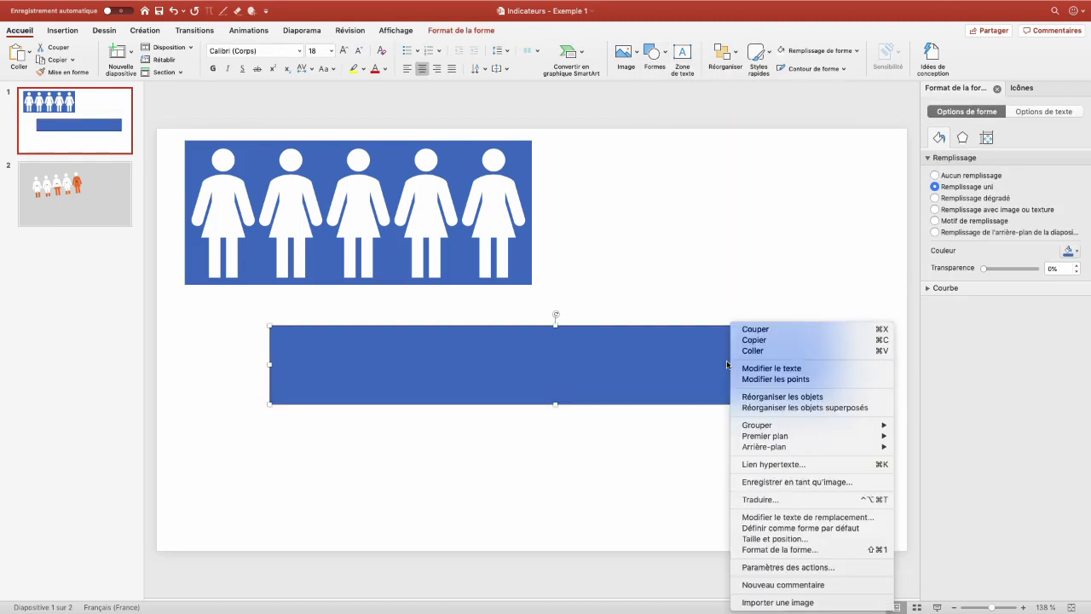
pyautogui.press('super+shift+b')
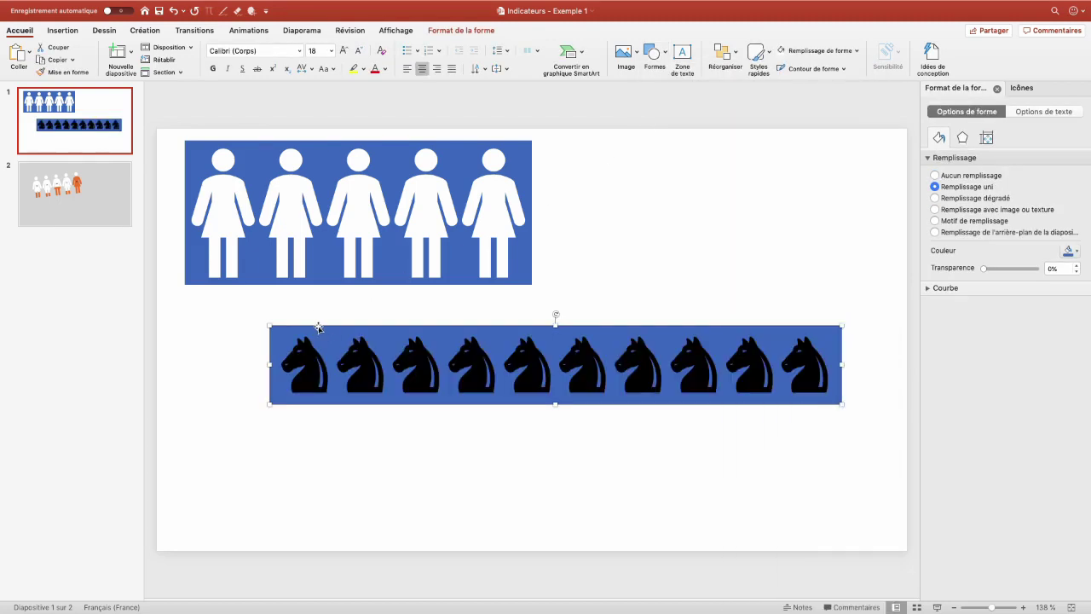
# Subtract the horses from the rectangle, remove its outline, and paste the bar into Excel.
pyautogui.click(305, 362)
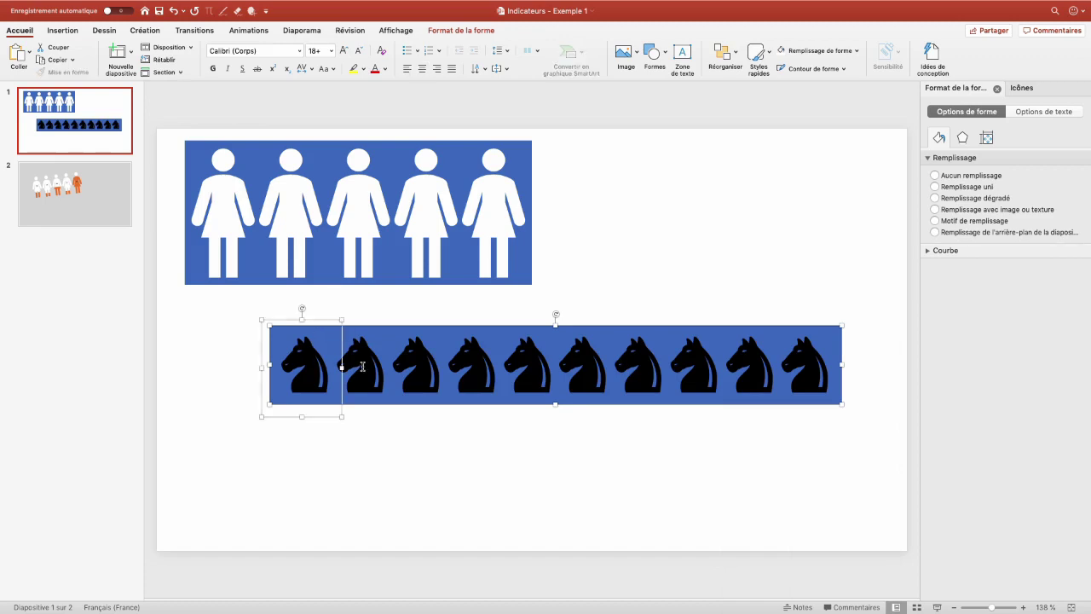
pyautogui.keyDown('shift'); pyautogui.click(363, 366); pyautogui.keyUp('shift')
pyautogui.keyDown('shift'); pyautogui.click(426, 371); pyautogui.keyUp('shift')
pyautogui.keyDown('shift'); pyautogui.click(467, 371); pyautogui.keyUp('shift')
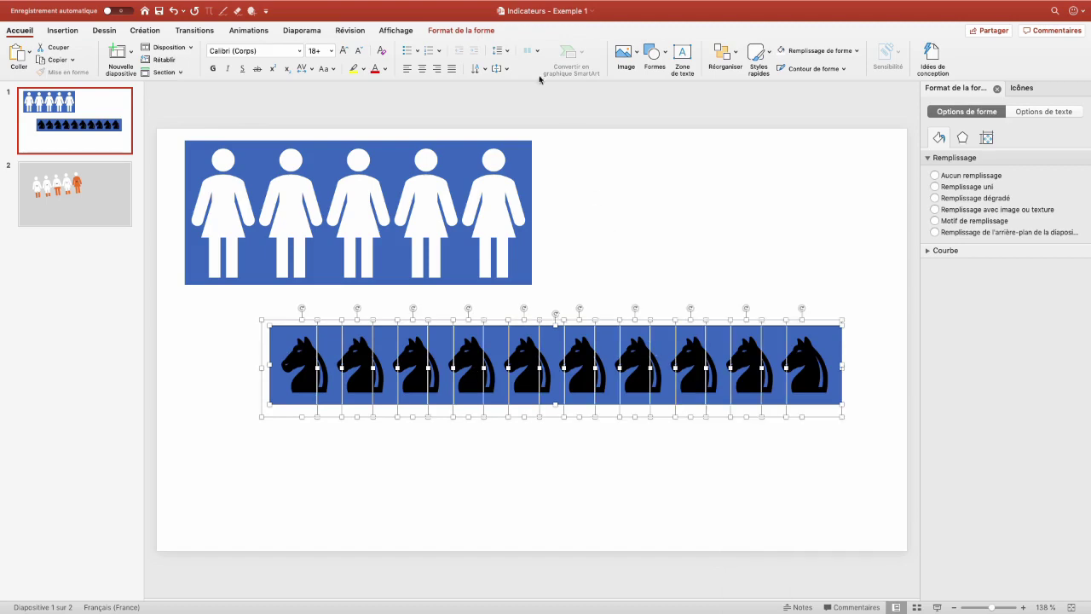
pyautogui.click(465, 33)
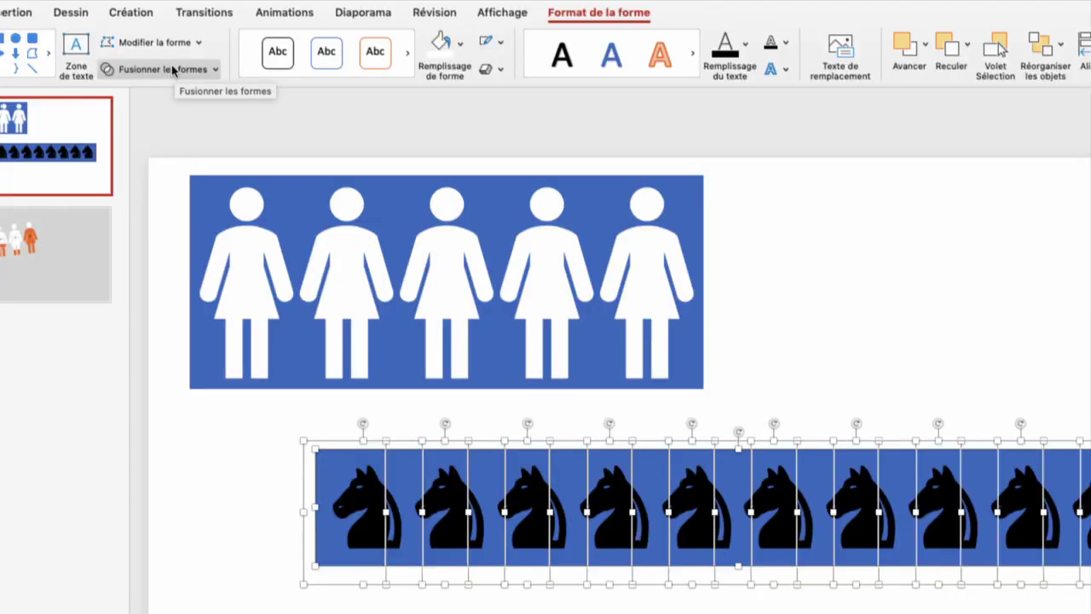
pyautogui.click(178, 72)
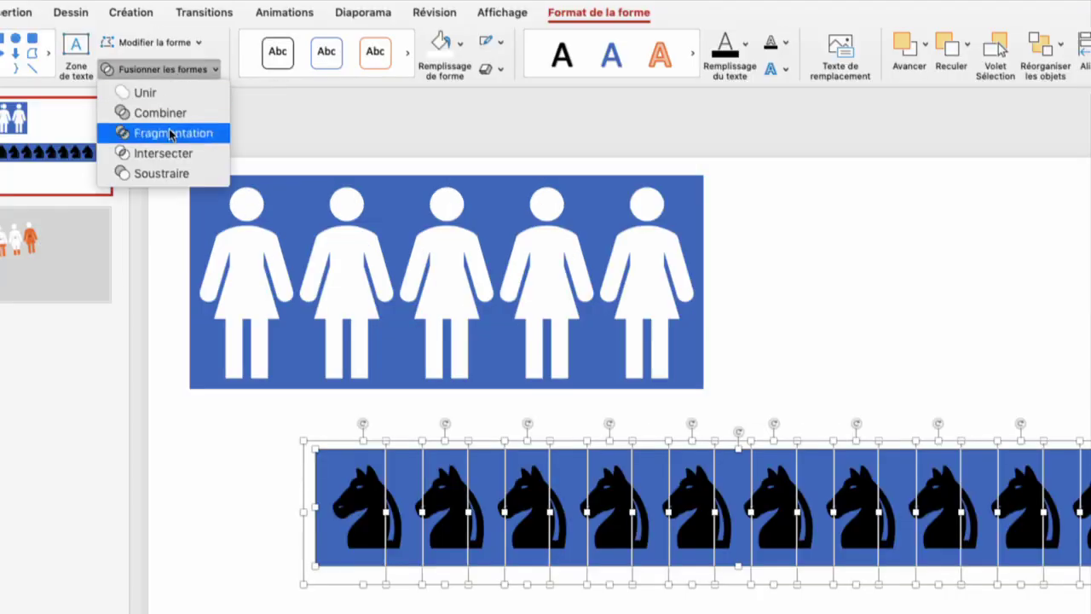
pyautogui.click(161, 173)
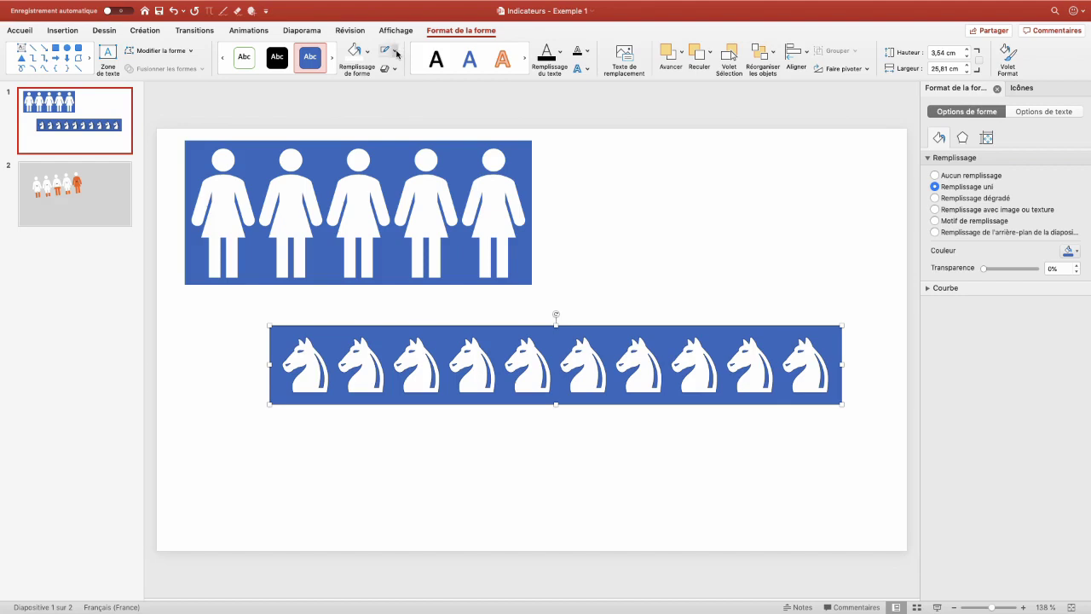
pyautogui.click(395, 53)
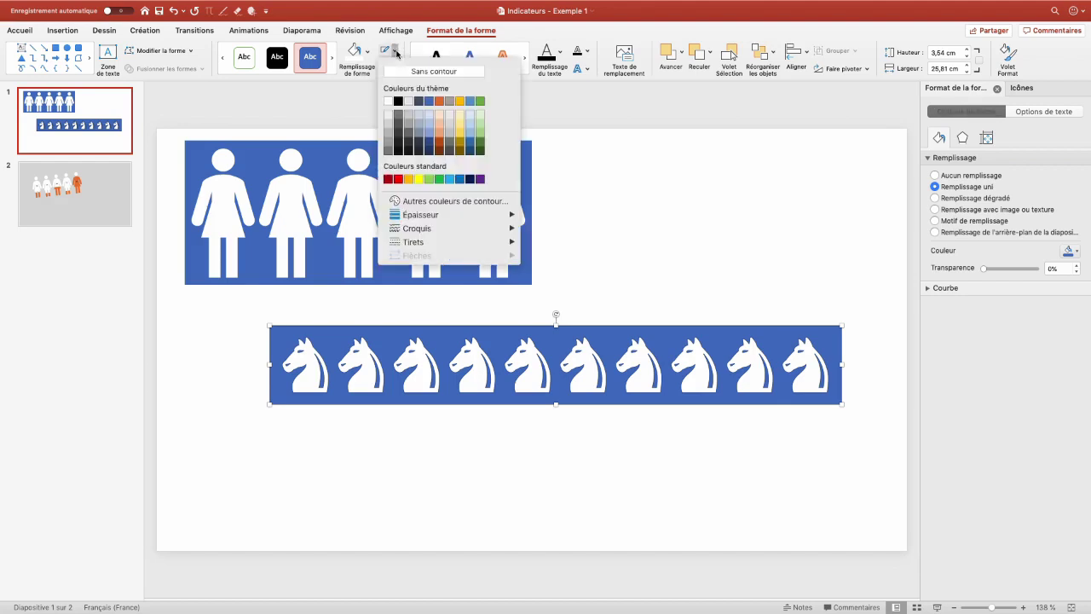
pyautogui.click(421, 72)
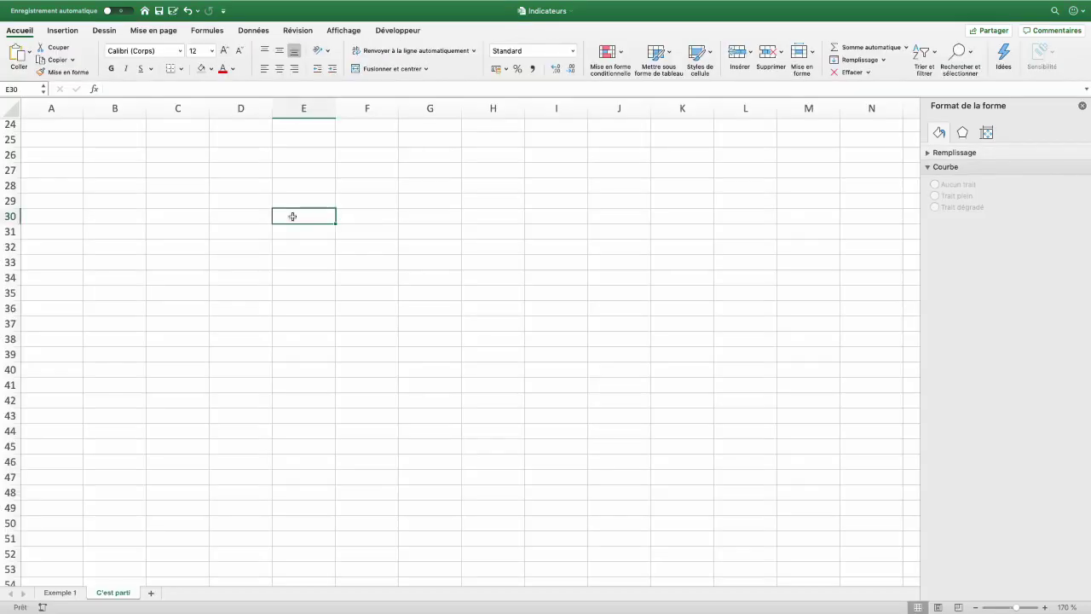
pyautogui.press('super+v')
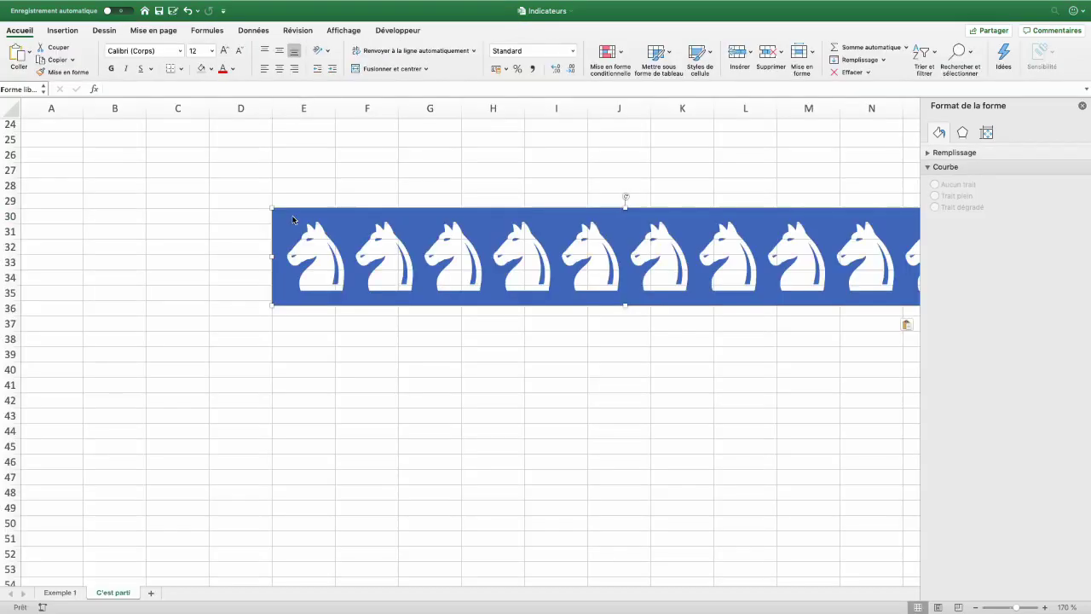
# Move the horse bar to column D and Alt-drag copies so three bars stack beneath it.
pyautogui.moveTo(293, 216); pyautogui.dragTo(227, 189)
pyautogui.press('alt')
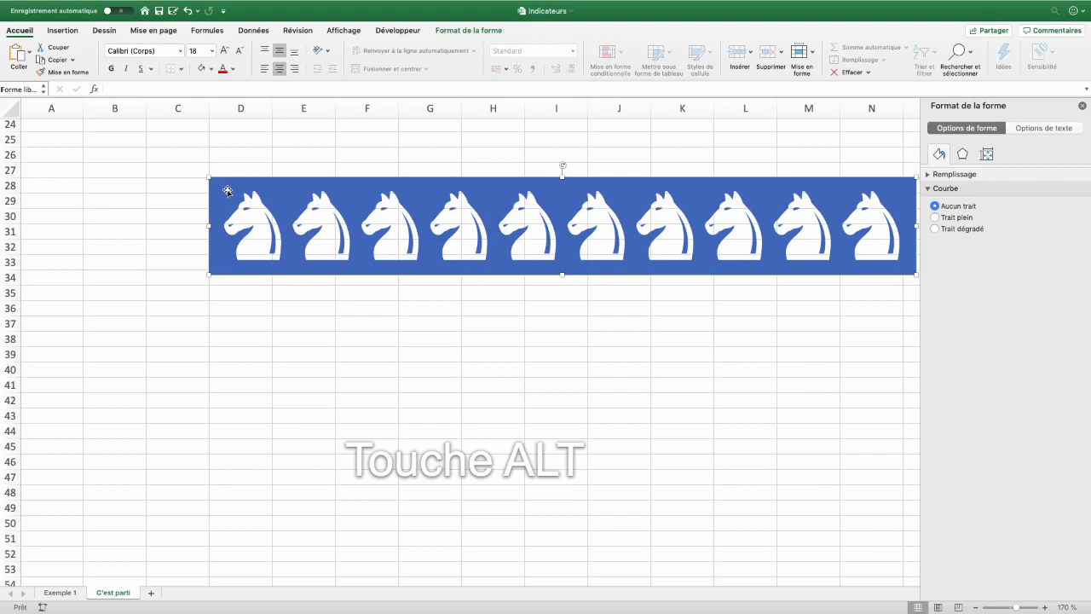
pyautogui.moveTo(226, 189)
pyautogui.mouseDown()
pyautogui.moveTo(264, 315)
pyautogui.moveTo(292, 320)
pyautogui.mouseUp()
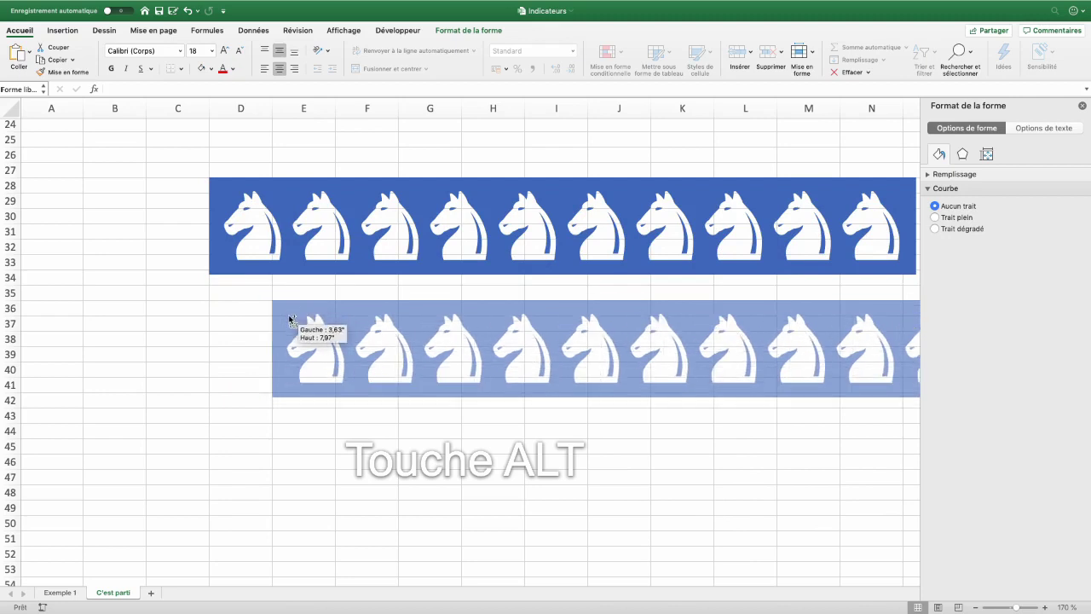
pyautogui.moveTo(291, 320); pyautogui.dragTo(237, 319)
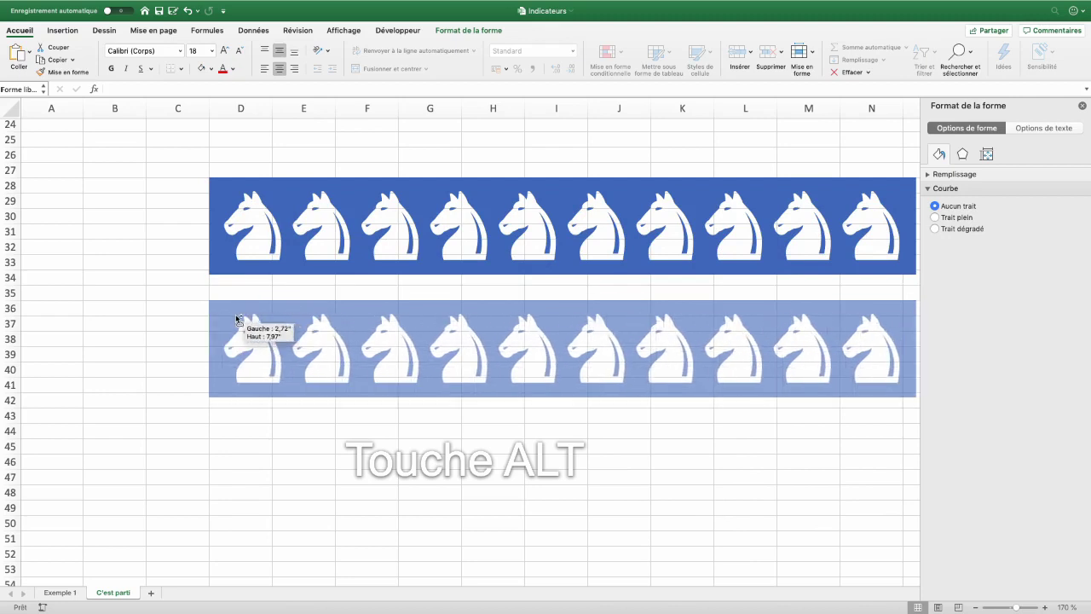
pyautogui.moveTo(238, 319); pyautogui.dragTo(231, 359)
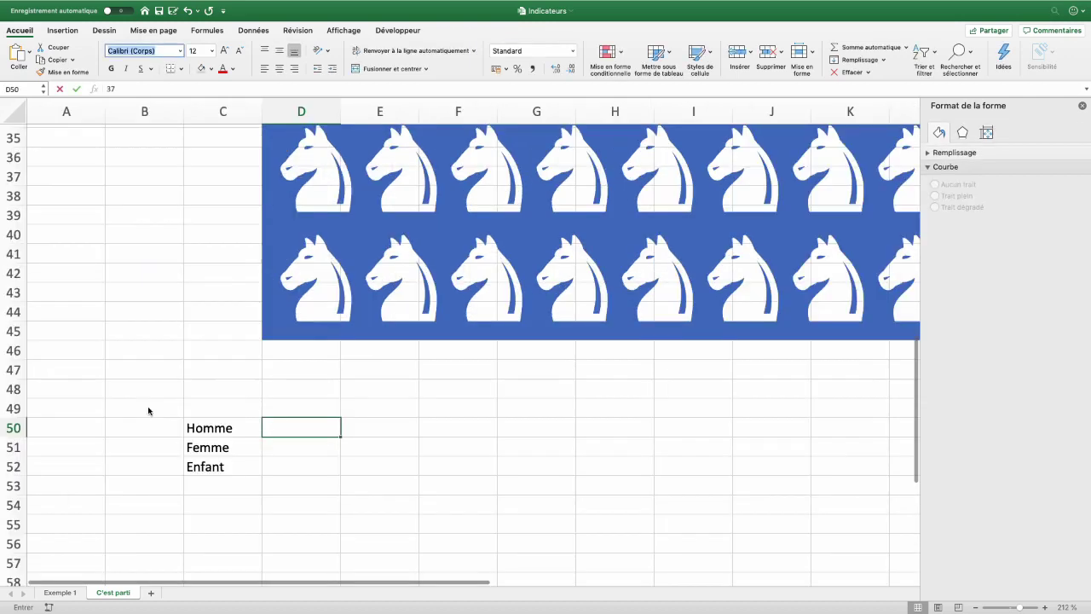
# Enter 37, 73 and 100 for Homme, Femme and Enfant in D50:D52, with 14 in E52.
pyautogui.write('37')
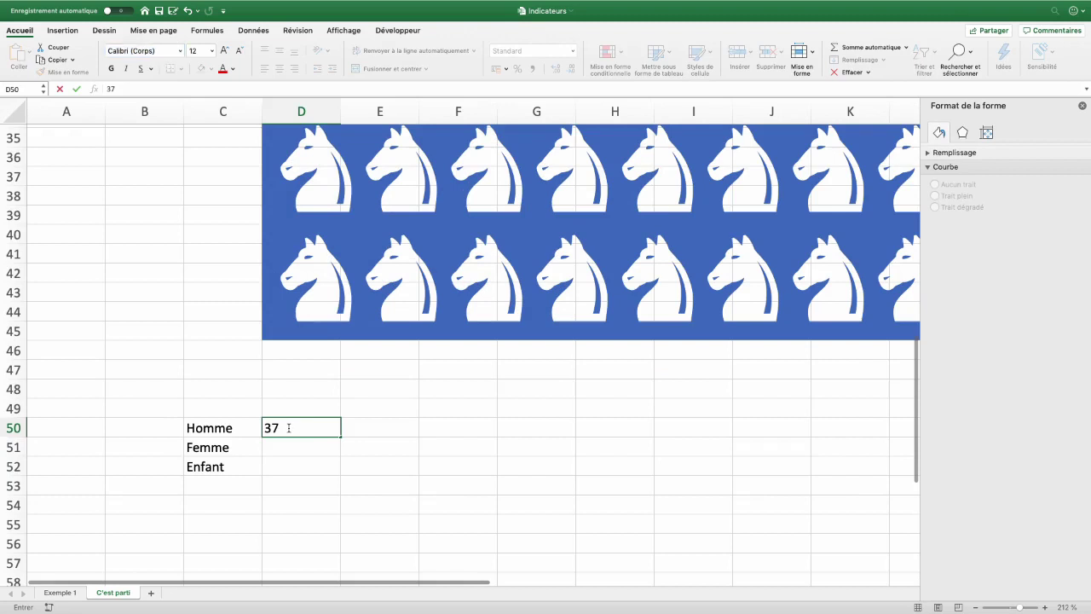
pyautogui.click(278, 449)
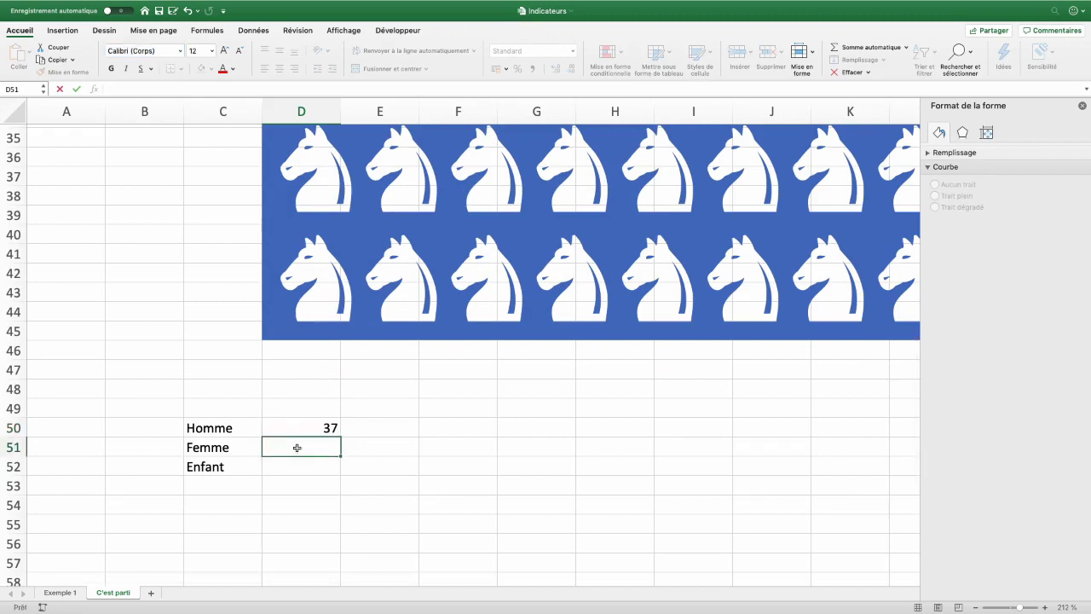
pyautogui.write('73')
pyautogui.press('Return')
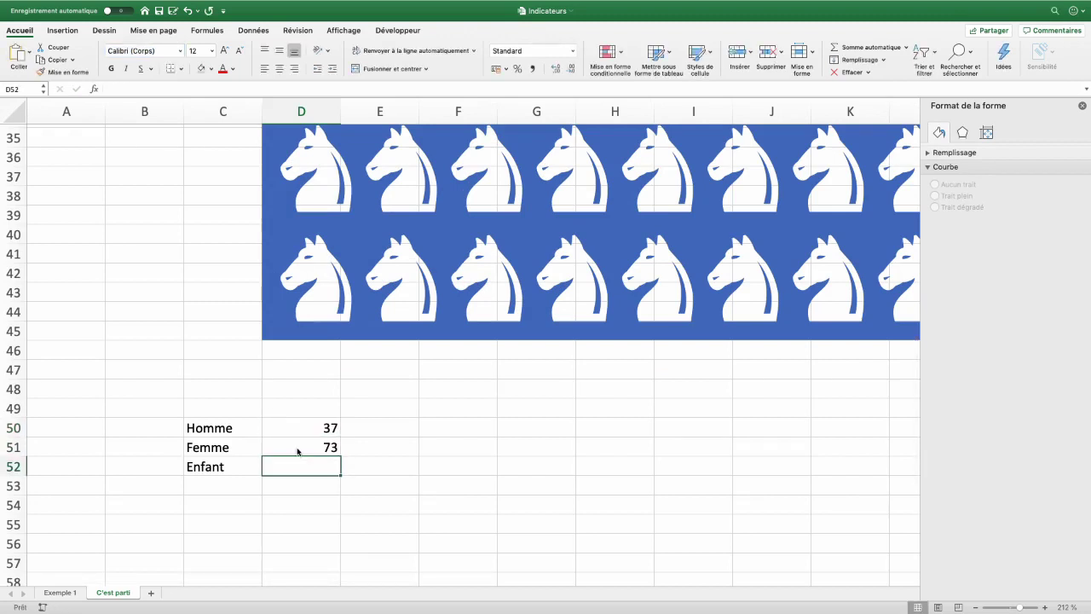
pyautogui.write('14')
pyautogui.scroll(-3, 285, 406)
pyautogui.click(288, 407)
pyautogui.write('14')
pyautogui.click(223, 405)
pyautogui.write('100')
pyautogui.press('Return')
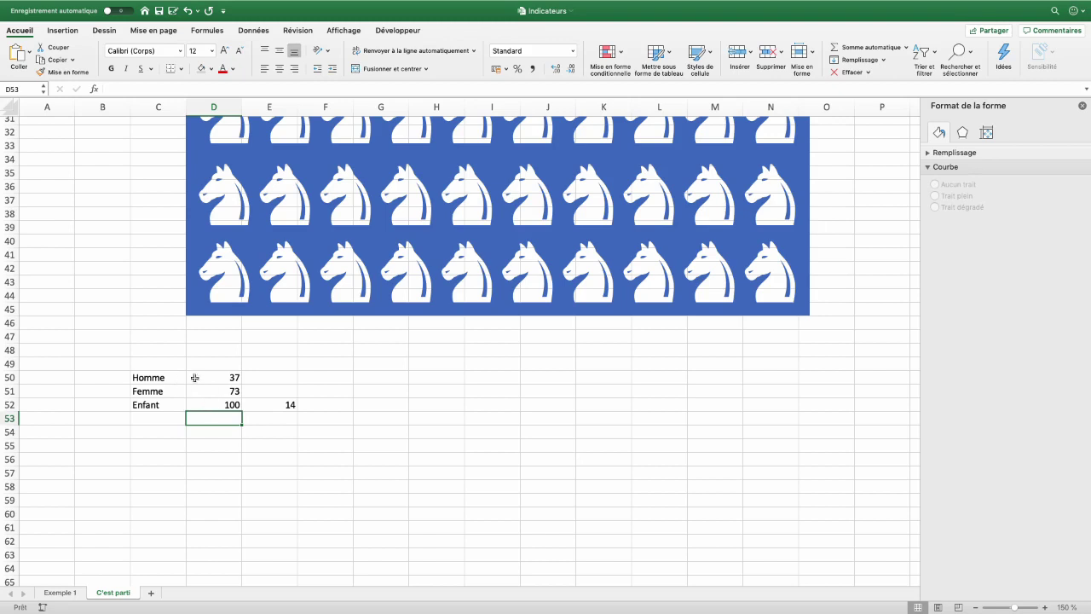
# Select the Homme, Femme, Enfant labels and their values 37, 73 and 100.
pyautogui.moveTo(154, 378); pyautogui.dragTo(158, 405)
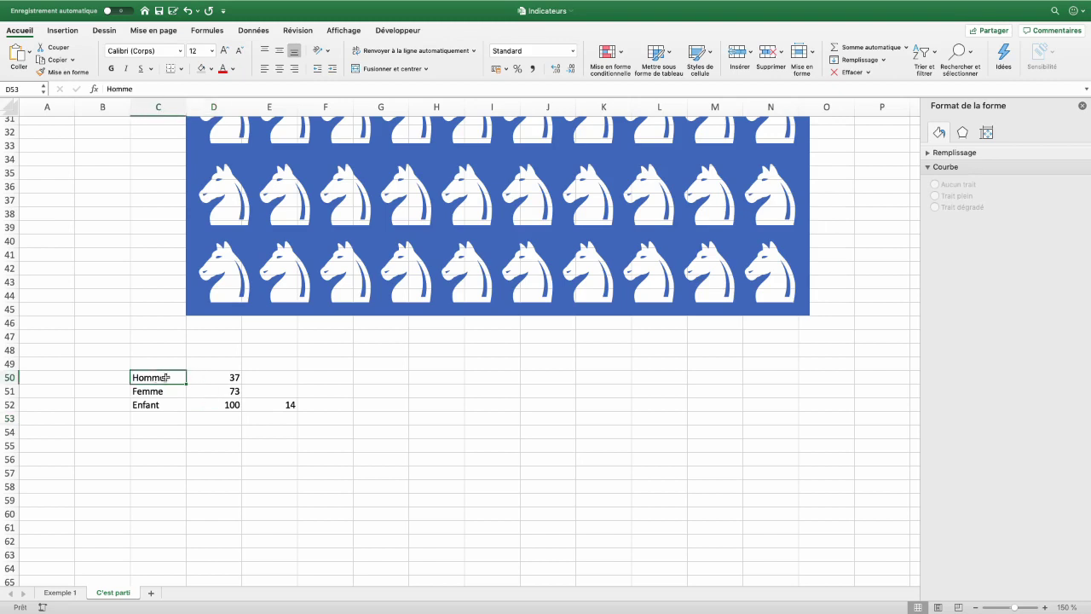
pyautogui.moveTo(213, 376); pyautogui.dragTo(209, 403)
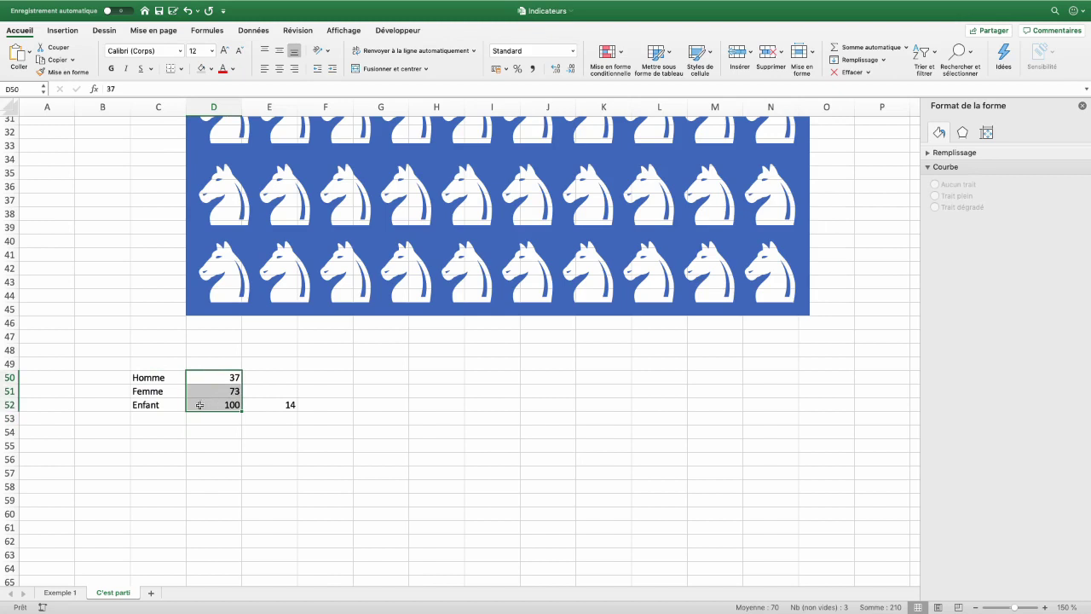
pyautogui.click(61, 31)
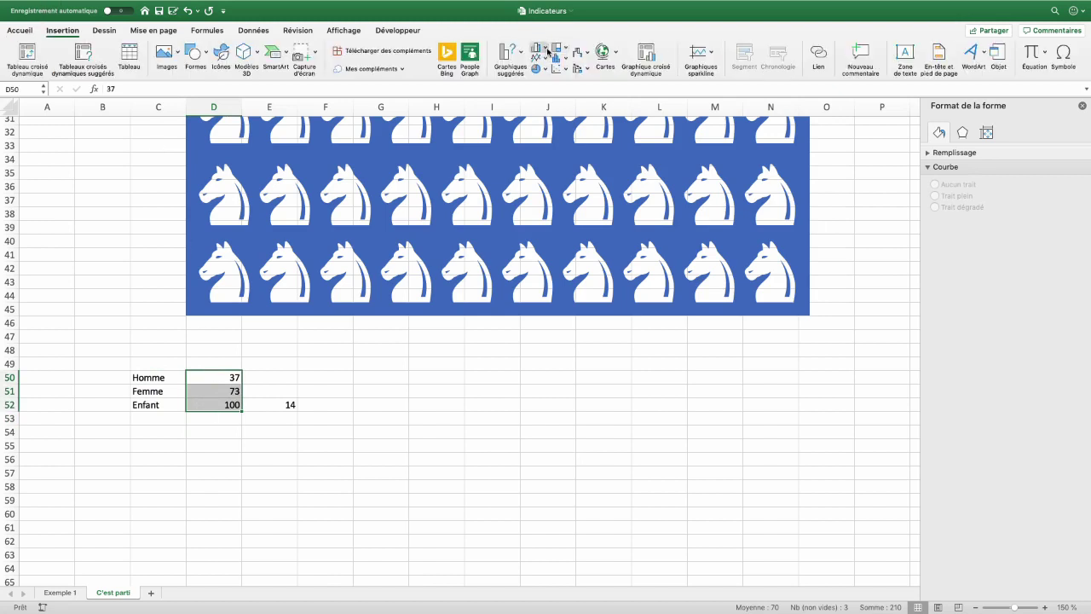
# Insert a 2D clustered bar chart and set its value axis maximum to 100.
pyautogui.click(546, 50)
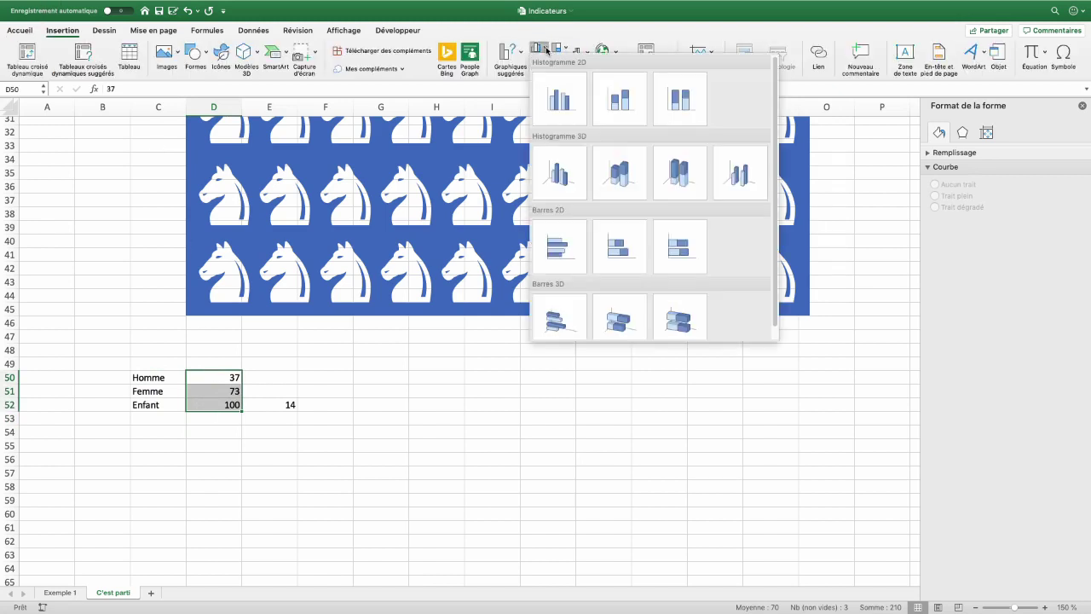
pyautogui.click(557, 252)
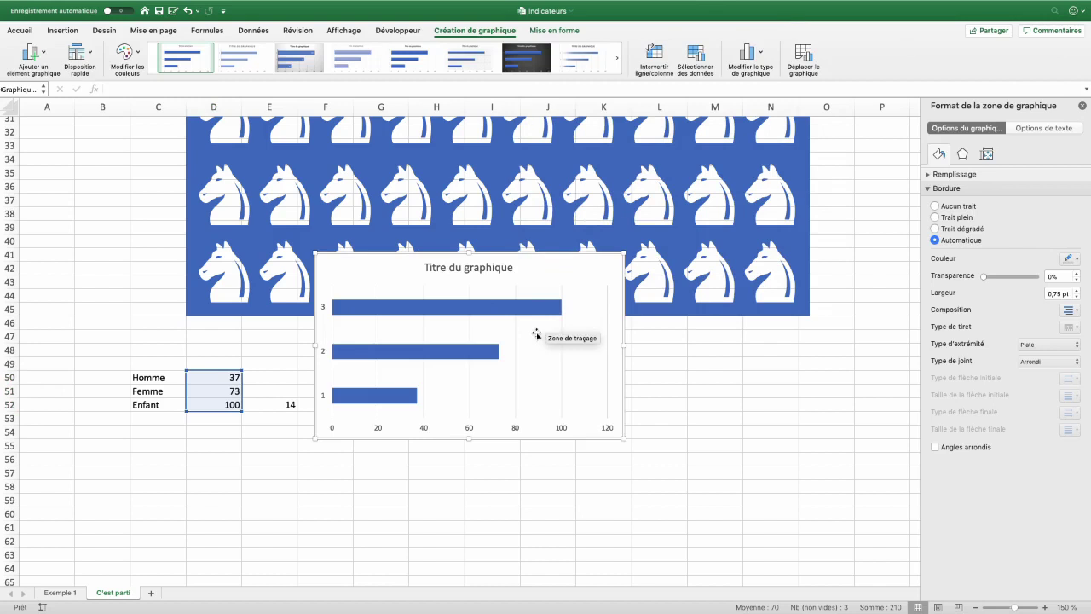
pyautogui.click(562, 432)
pyautogui.click(1010, 154)
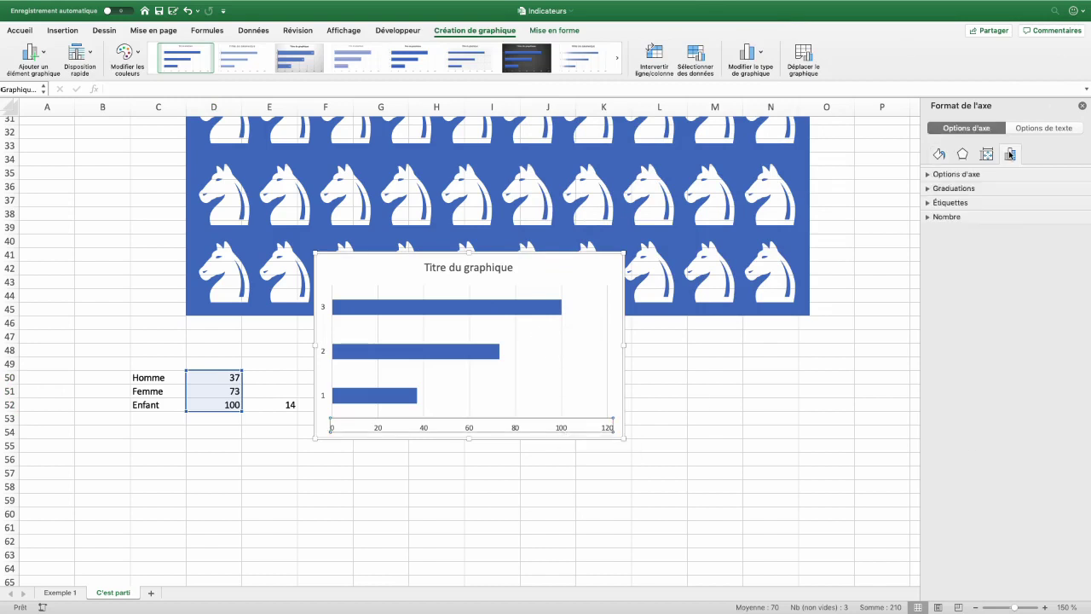
pyautogui.click(928, 175)
pyautogui.click(1034, 228)
pyautogui.write('100')
pyautogui.click(356, 292)
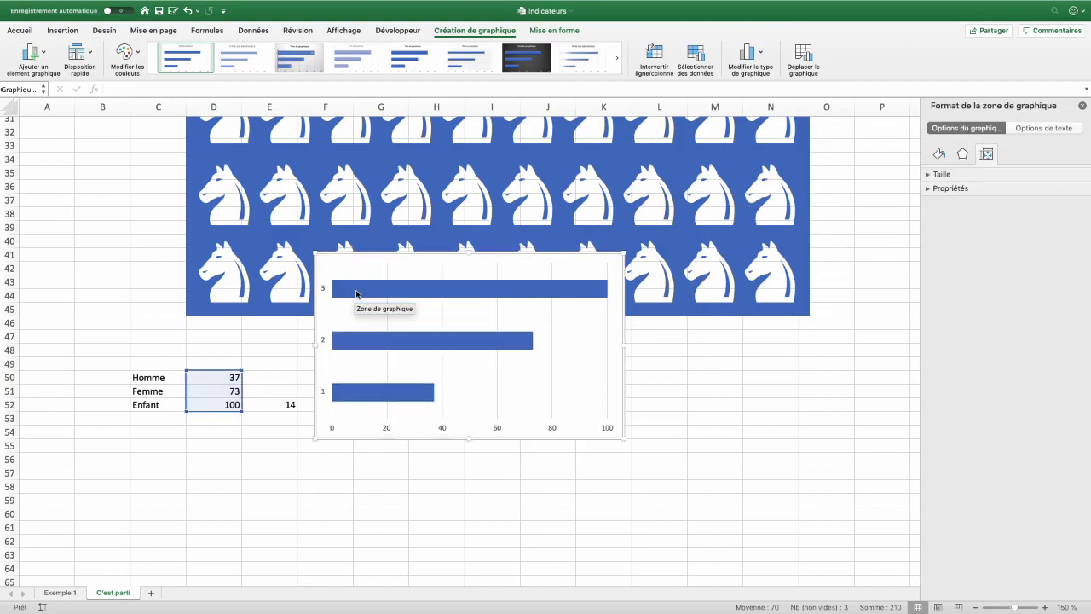
# Delete both axes and set the bars' gap width to 0%.
pyautogui.click(380, 272)
pyautogui.press('Delete')
pyautogui.click(383, 432)
pyautogui.press('Delete')
pyautogui.click(408, 343)
pyautogui.click(986, 133)
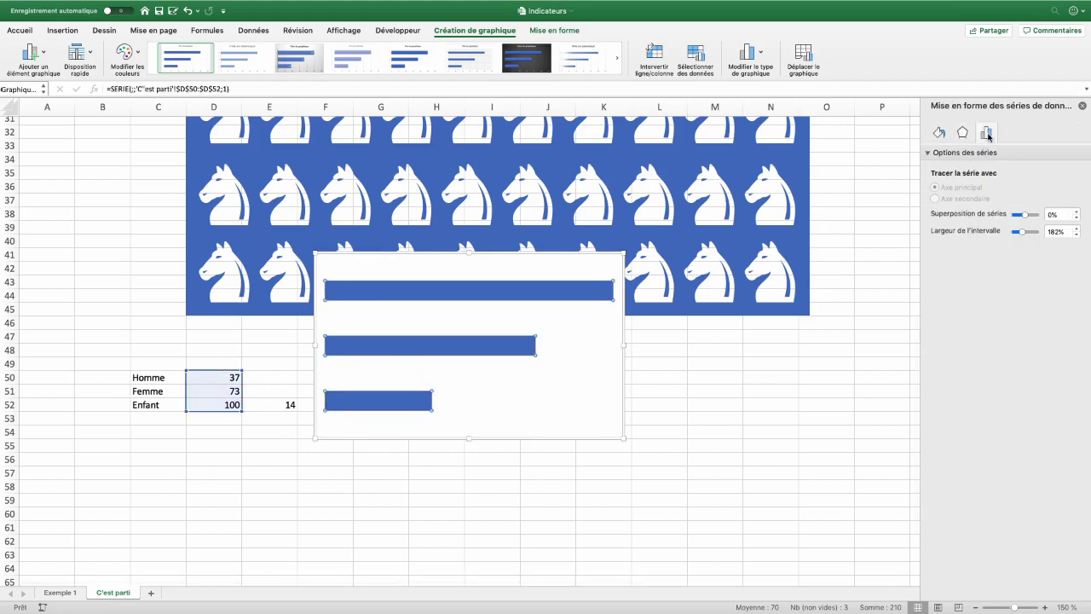
pyautogui.moveTo(1023, 232); pyautogui.dragTo(1012, 232)
# Fill the bars orange, the chart area light grey and the plot area white.
pyautogui.click(939, 133)
pyautogui.click(929, 153)
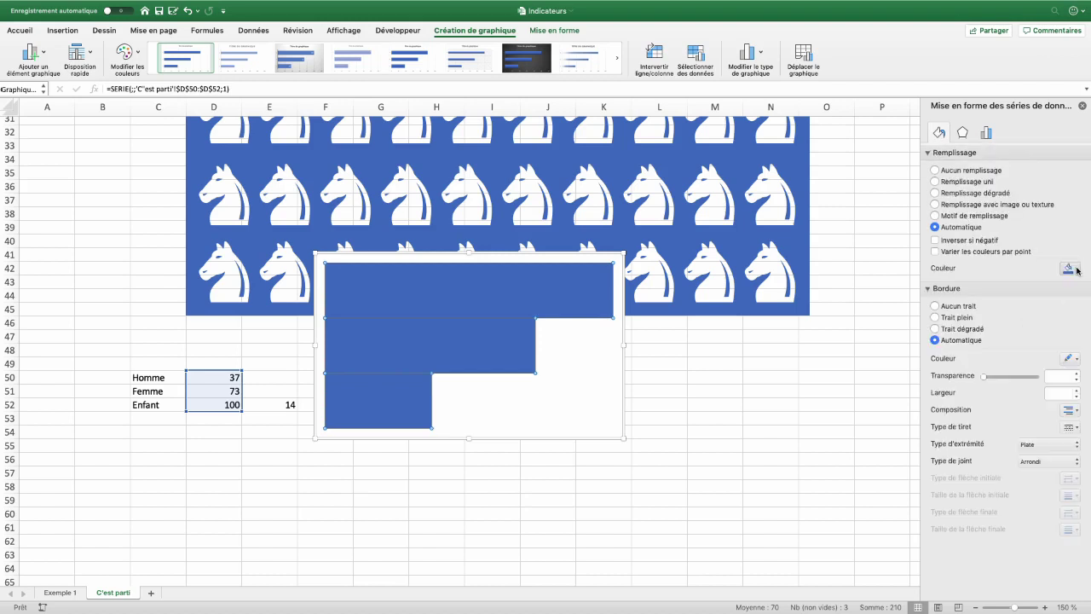
pyautogui.click(1072, 269)
pyautogui.click(1044, 300)
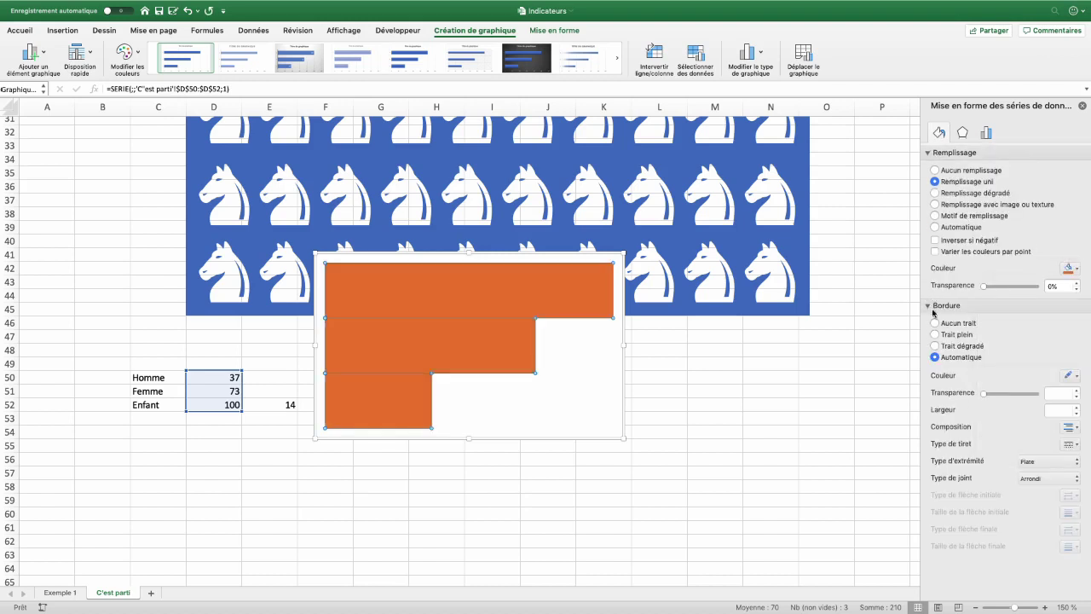
pyautogui.click(619, 332)
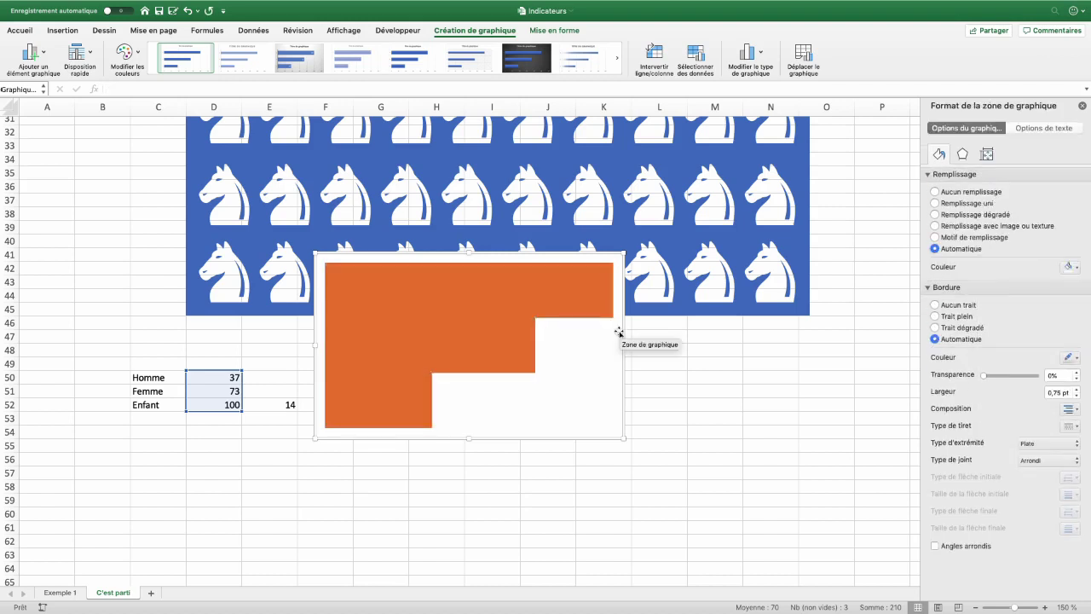
pyautogui.click(1069, 267)
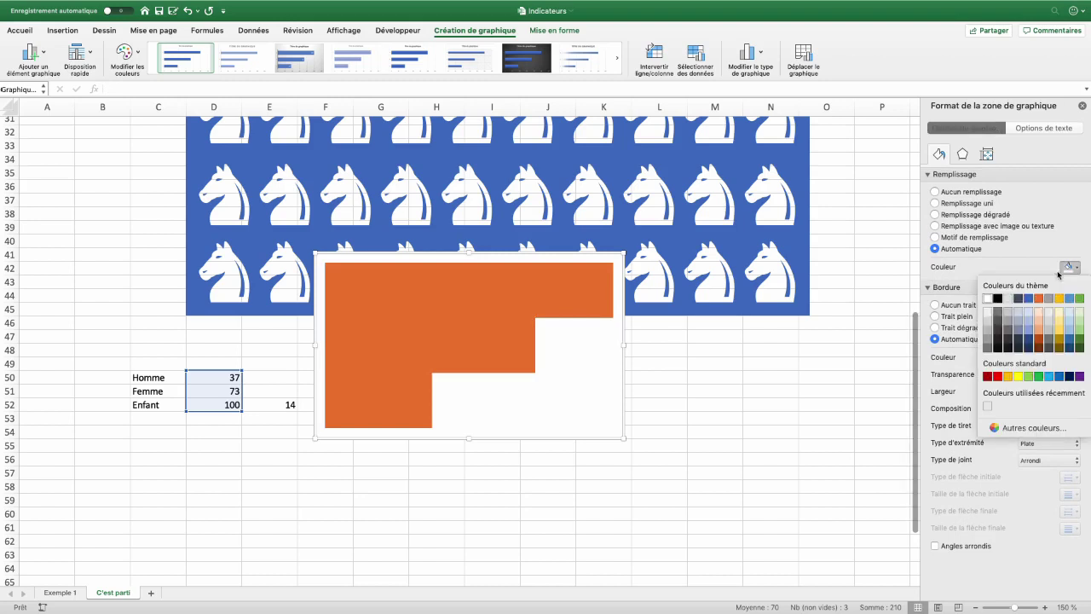
pyautogui.click(993, 319)
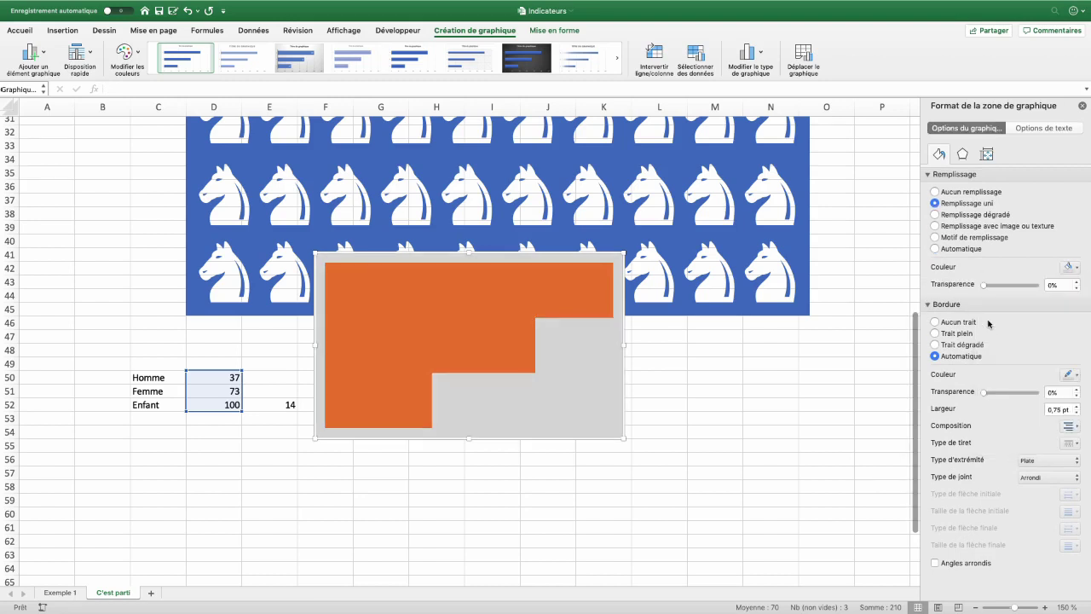
pyautogui.click(568, 344)
pyautogui.click(1069, 245)
pyautogui.click(990, 280)
# Enlarge the chart over the horse grid and send it behind the horse icons.
pyautogui.moveTo(338, 137); pyautogui.dragTo(337, 136)
pyautogui.click(341, 139)
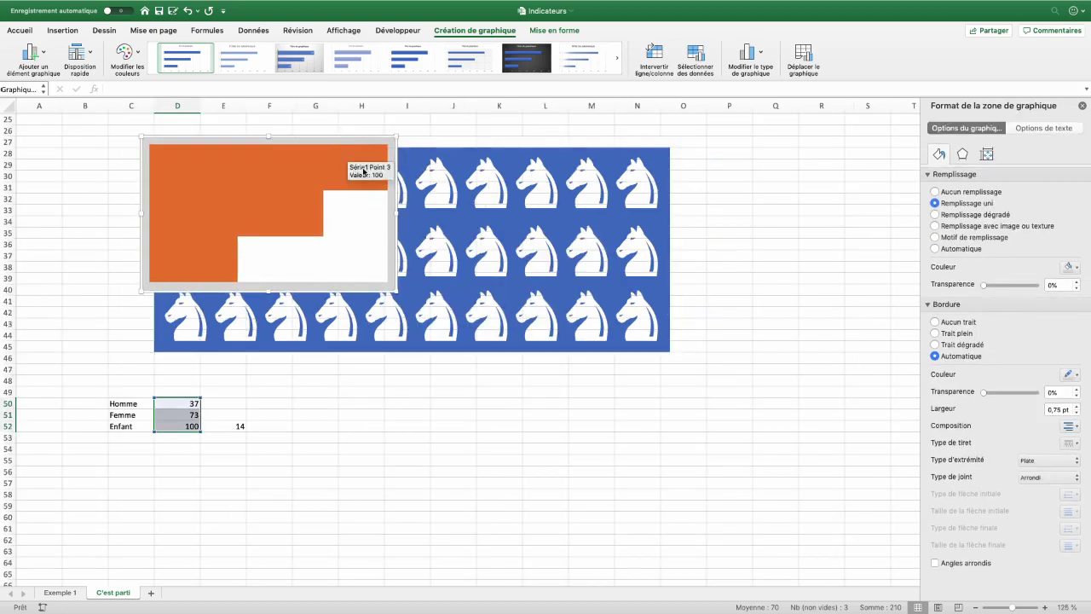
pyautogui.moveTo(396, 291)
pyautogui.mouseDown()
pyautogui.moveTo(601, 315)
pyautogui.moveTo(687, 364)
pyautogui.mouseUp()
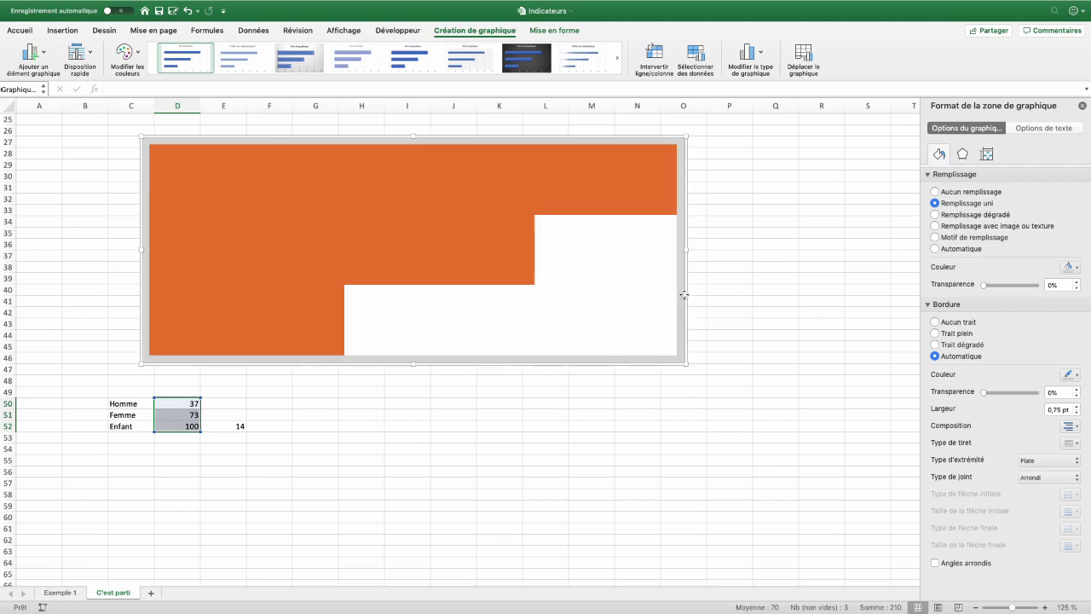
pyautogui.rightClick(684, 295)
pyautogui.moveTo(728, 458)
pyautogui.click(902, 457)
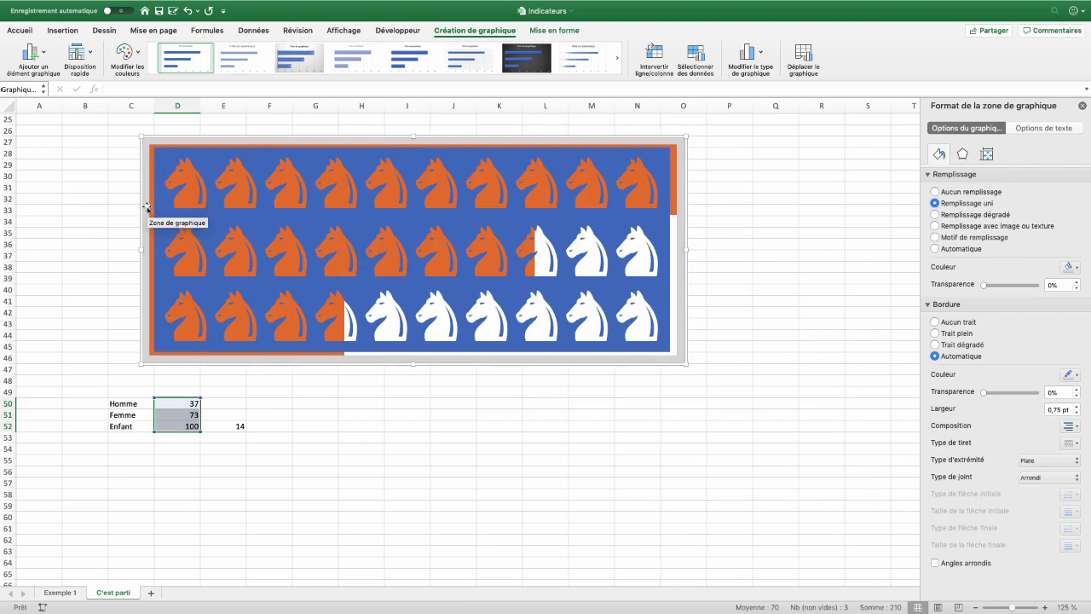
pyautogui.click(546, 30)
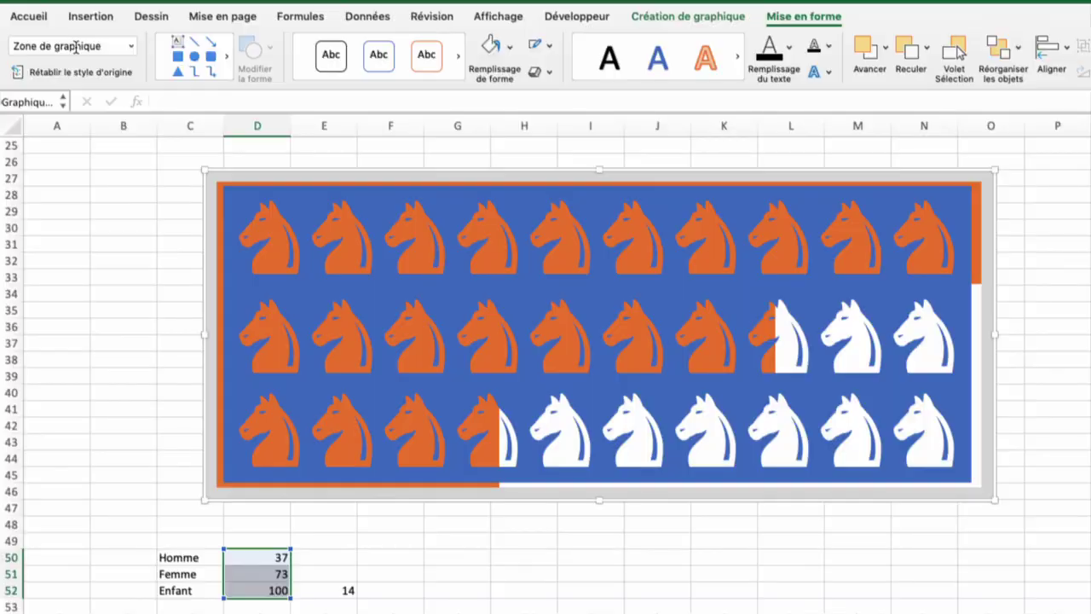
# Resize the plot area so its four edges line up with the horse grid.
pyautogui.click(132, 47)
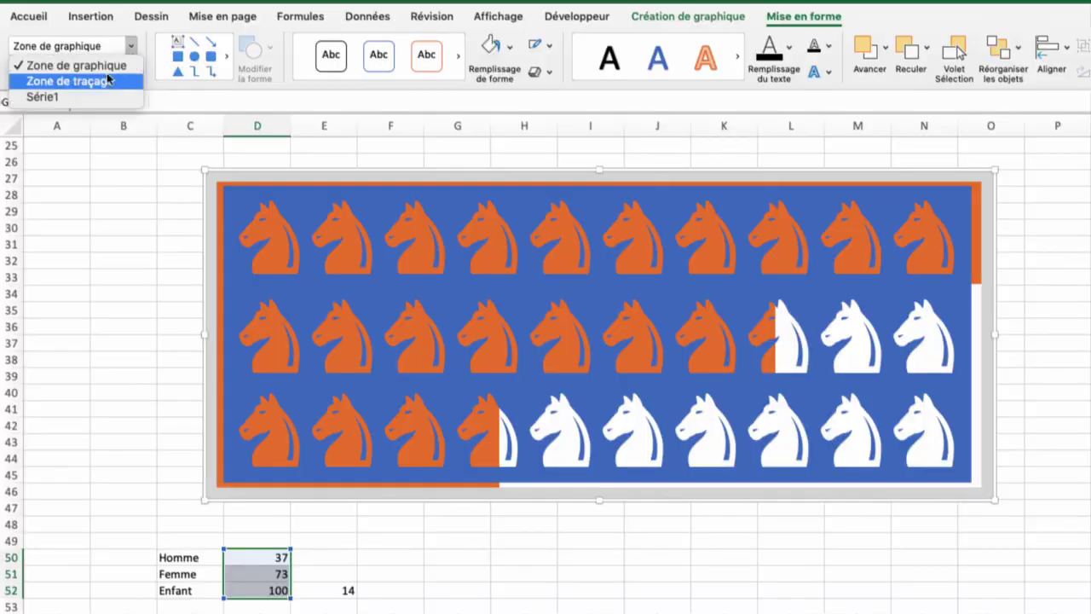
pyautogui.click(109, 78)
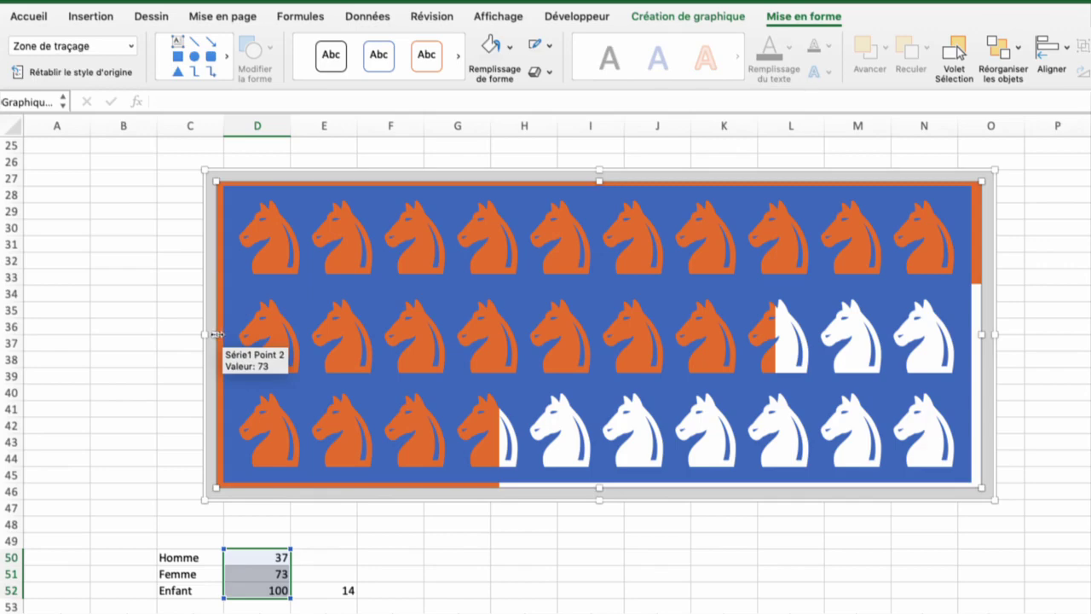
pyautogui.moveTo(217, 334); pyautogui.dragTo(235, 334)
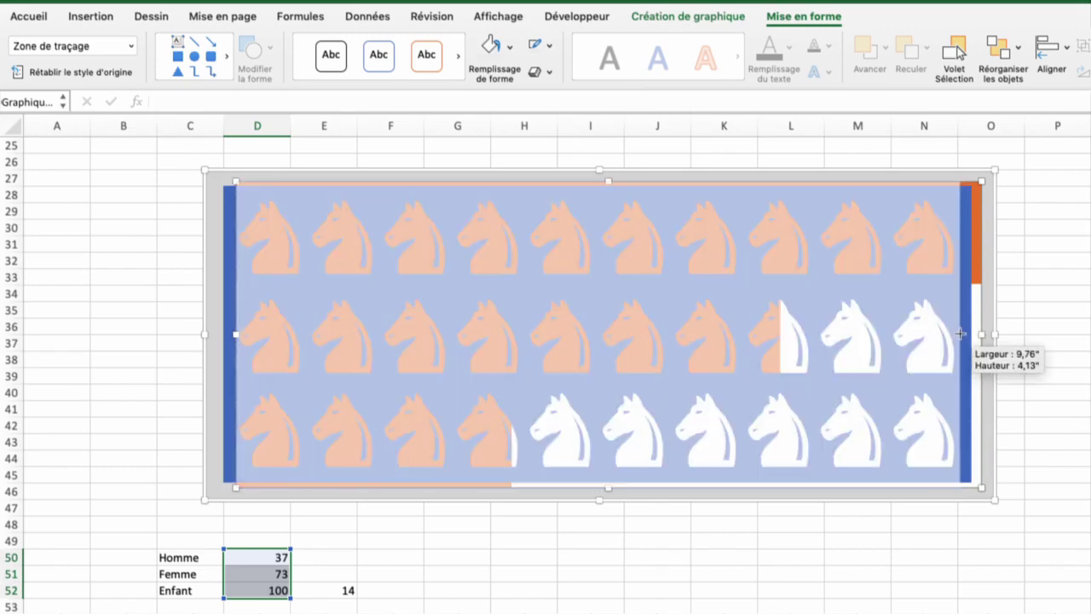
pyautogui.moveTo(978, 334); pyautogui.dragTo(958, 334)
pyautogui.moveTo(597, 488); pyautogui.dragTo(598, 471)
pyautogui.moveTo(597, 181); pyautogui.dragTo(596, 198)
# Give the top, middle and bottom horse rows a light grey fill.
pyautogui.click(230, 312)
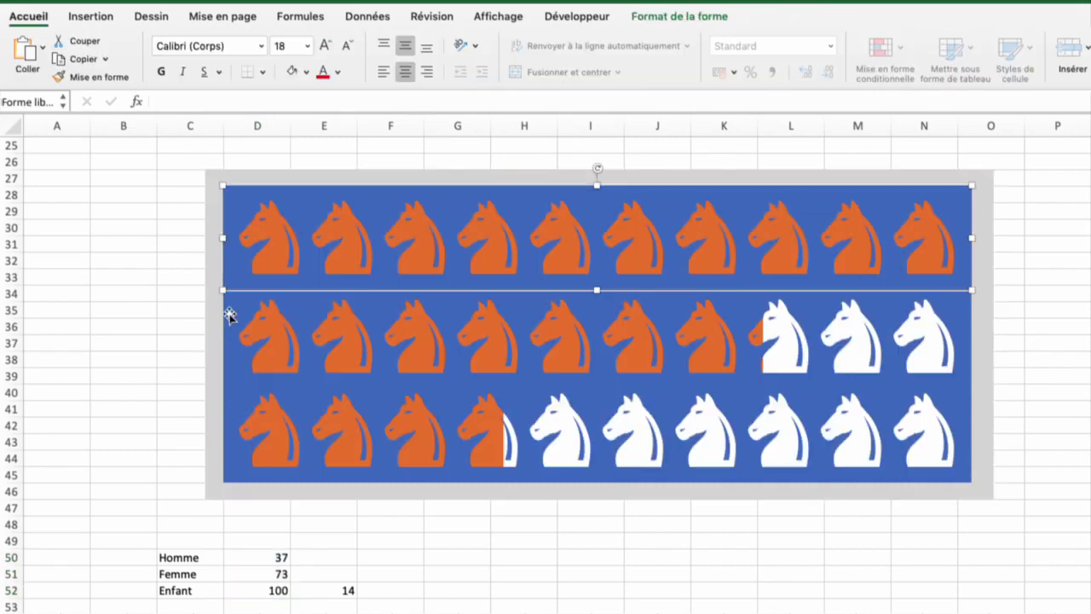
pyautogui.click(307, 79)
pyautogui.click(294, 197)
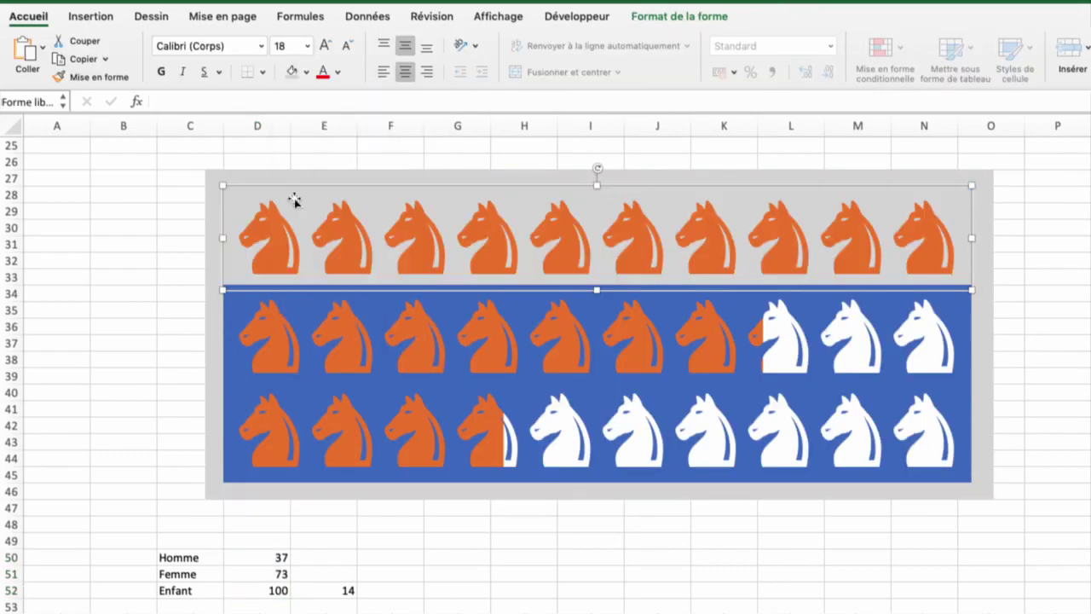
pyautogui.click(227, 313)
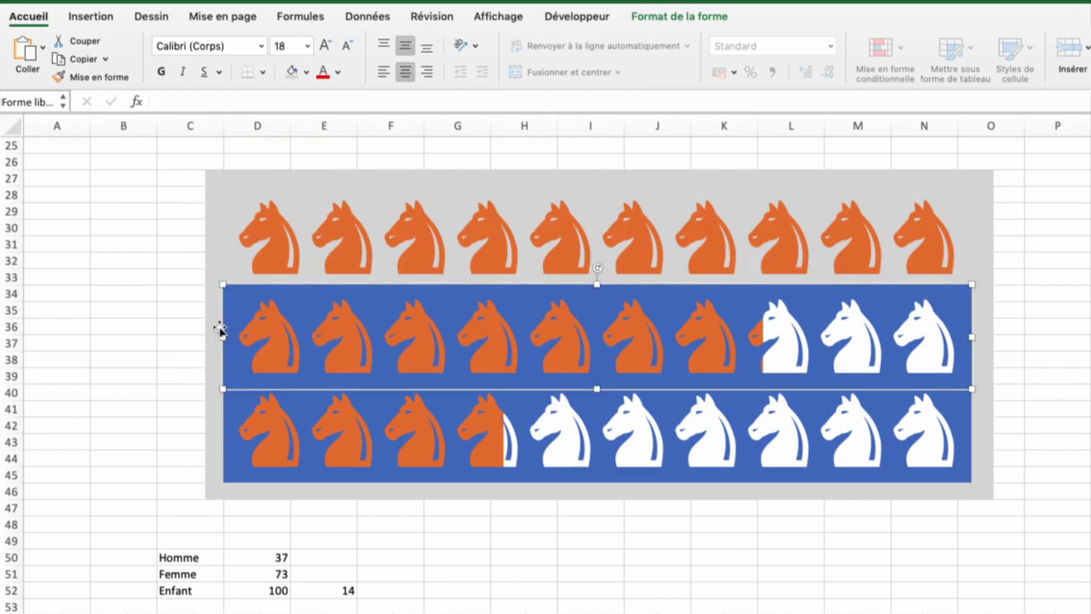
pyautogui.keyDown('shift'); pyautogui.click(228, 404); pyautogui.keyUp('shift')
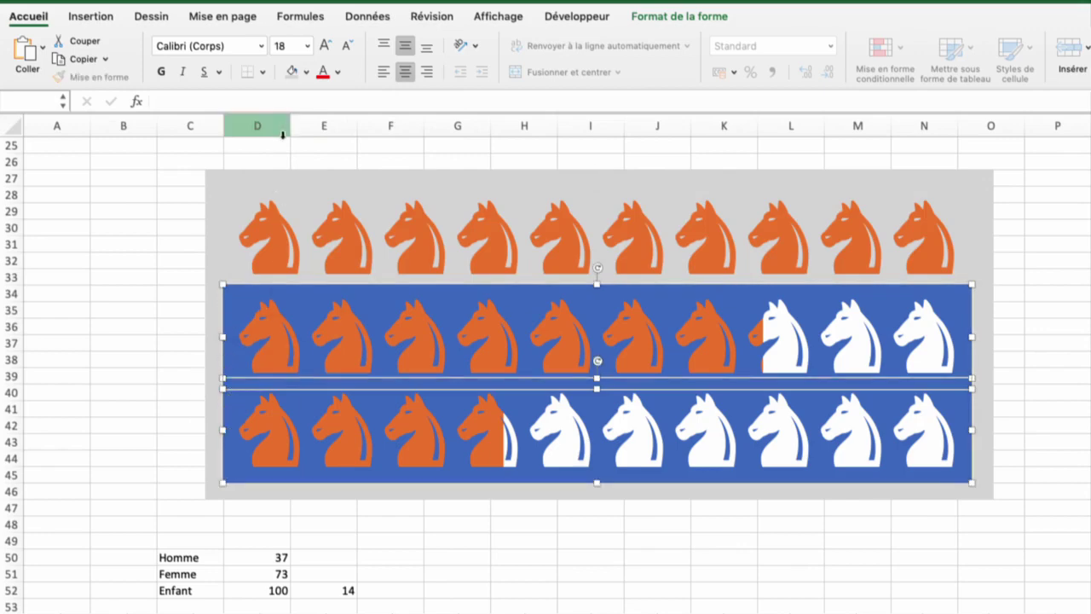
pyautogui.click(293, 71)
pyautogui.scroll(-1, 255, 341)
pyautogui.click(276, 565)
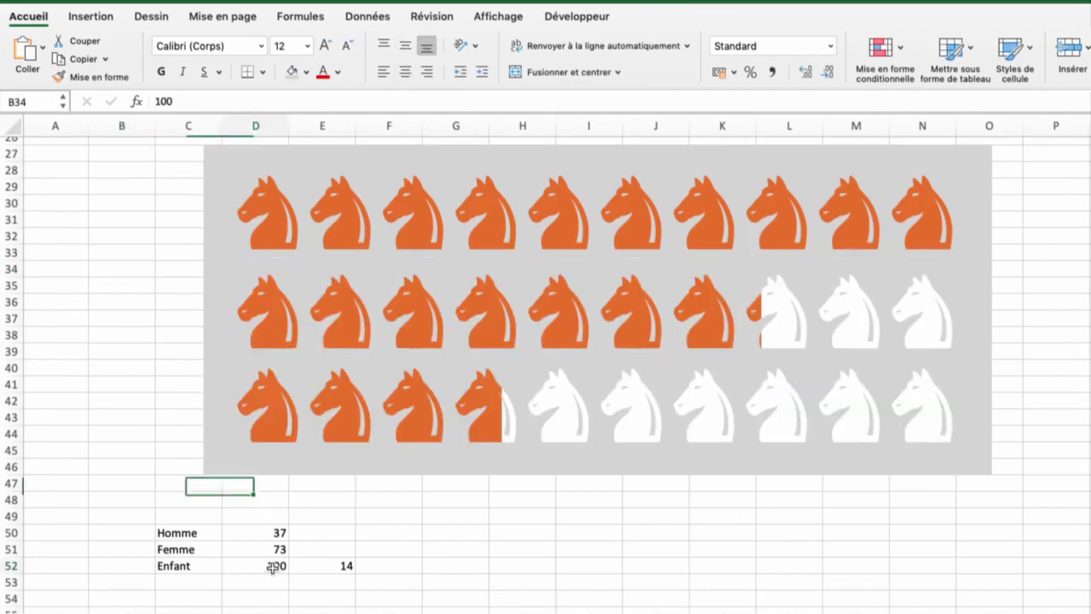
# Change the Enfant value in D52 to 14 and the Homme value in D50 to 80.
pyautogui.write('14')
pyautogui.press('Return')
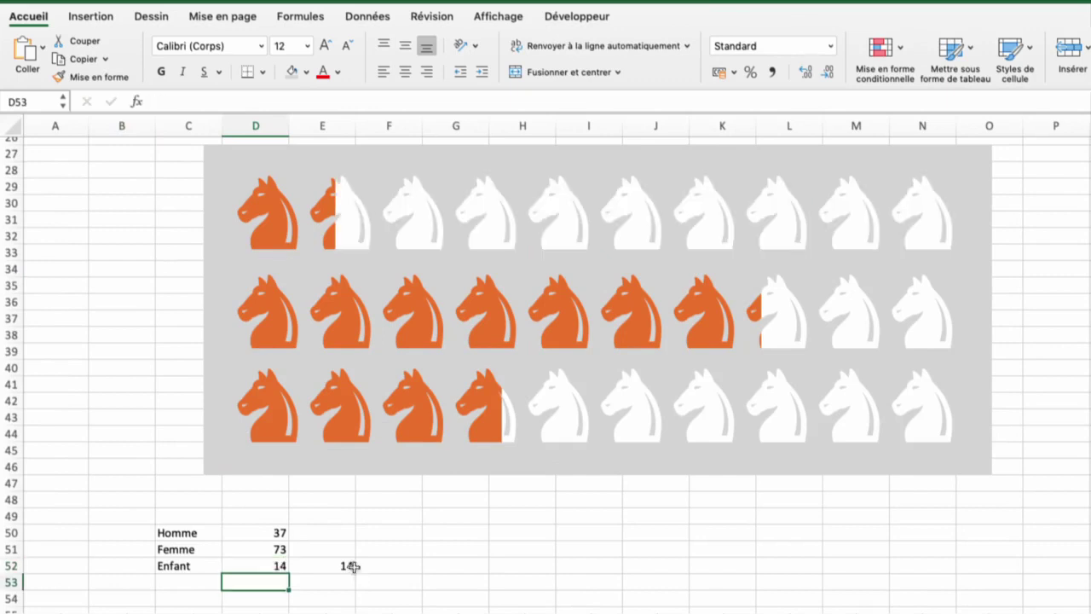
pyautogui.moveTo(281, 223)
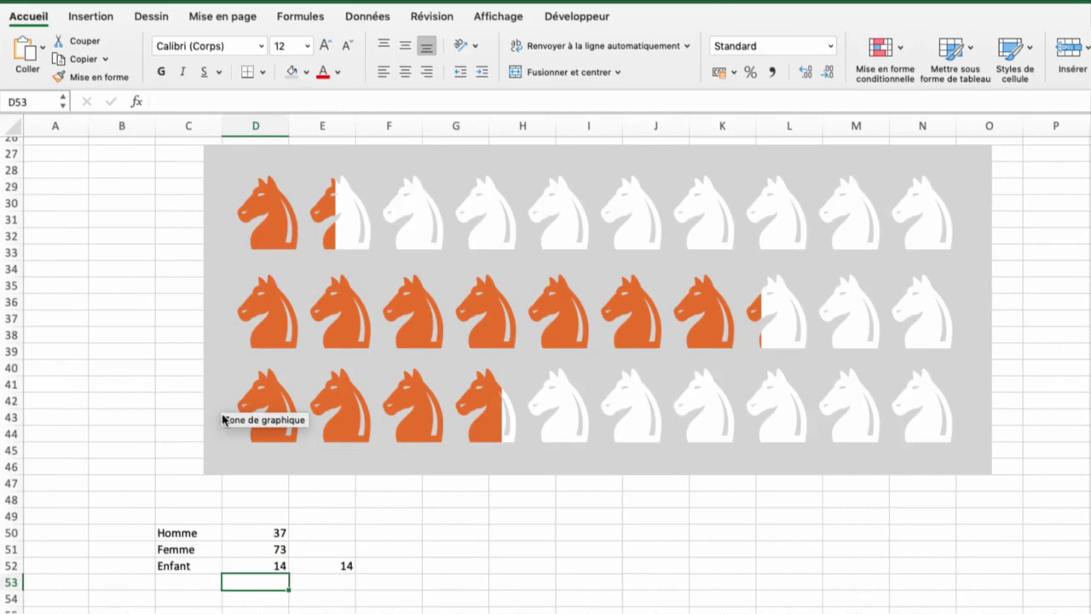
pyautogui.press('Up')
pyautogui.press('Up')
pyautogui.press('Up')
pyautogui.write('8')
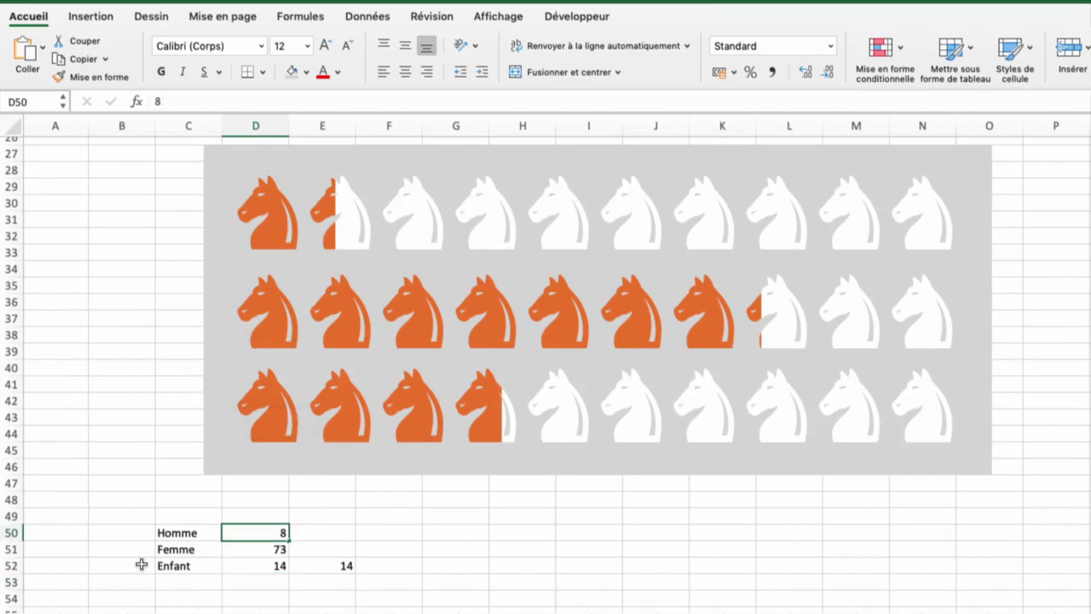
pyautogui.write('0')
pyautogui.press('Return')
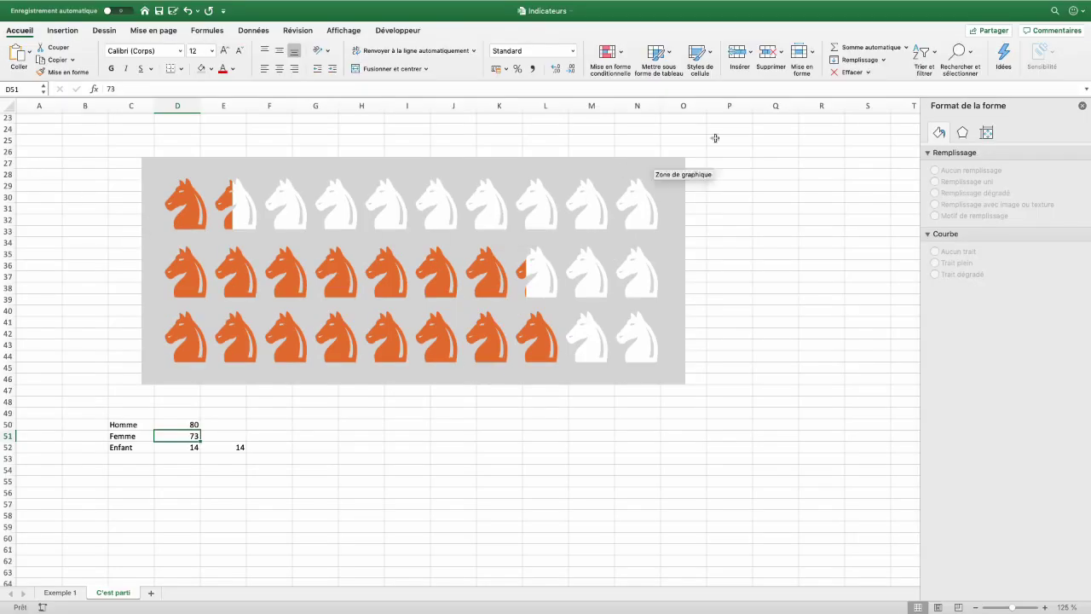
# Select every piece of the horse chart using the Select Objects tool.
pyautogui.click(969, 57)
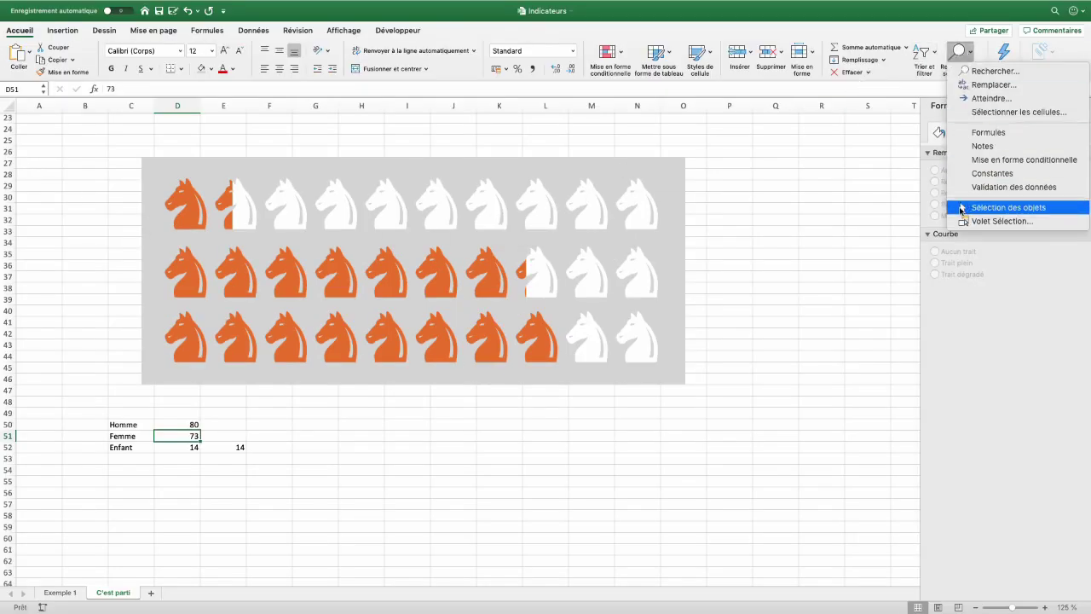
pyautogui.click(961, 207)
pyautogui.moveTo(128, 131); pyautogui.dragTo(708, 398)
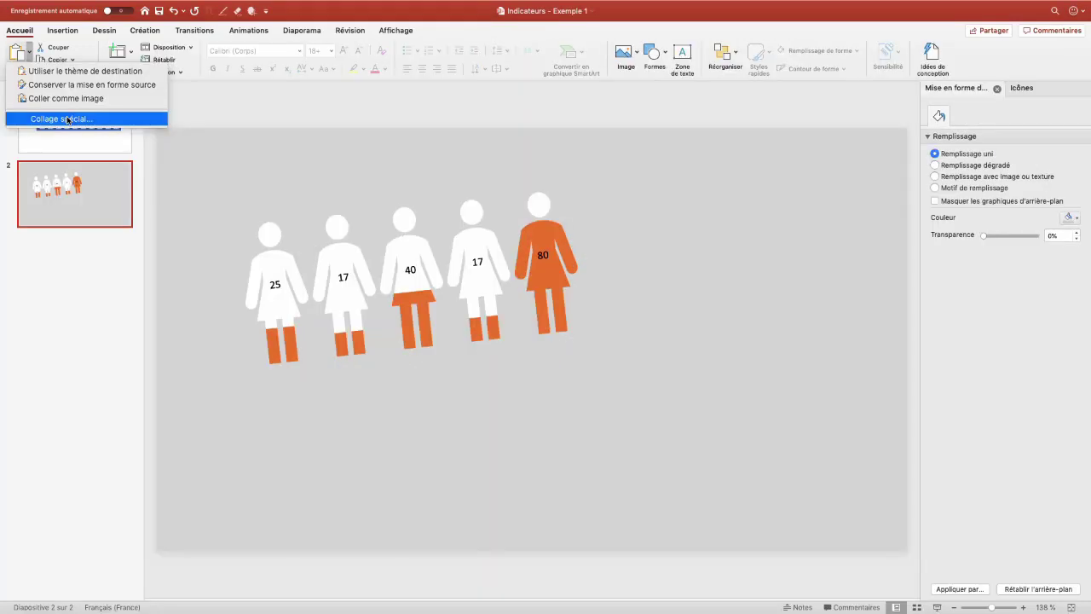
# Paste the horse chart into the slide as a PDF picture via Collage spécial and nudge it into place.
pyautogui.click(61, 120)
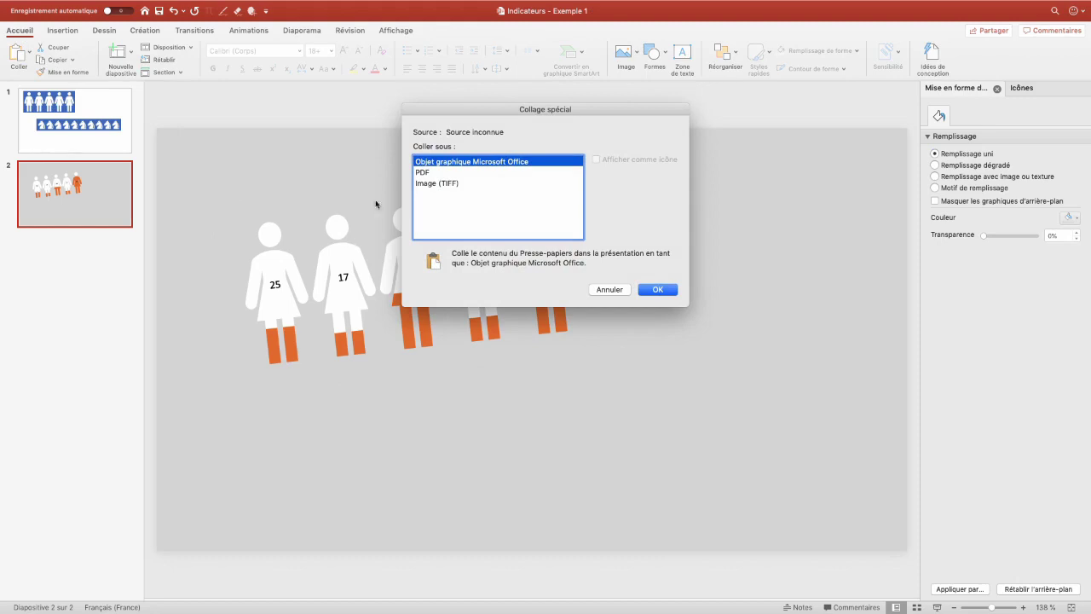
pyautogui.click(426, 173)
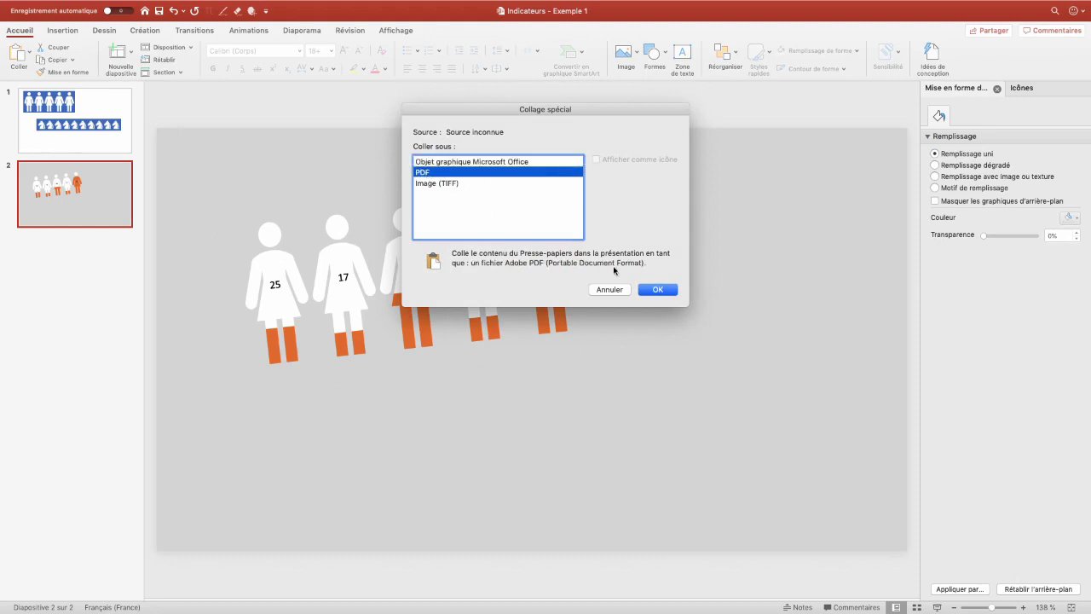
pyautogui.press('Return')
pyautogui.moveTo(574, 402); pyautogui.dragTo(584, 401)
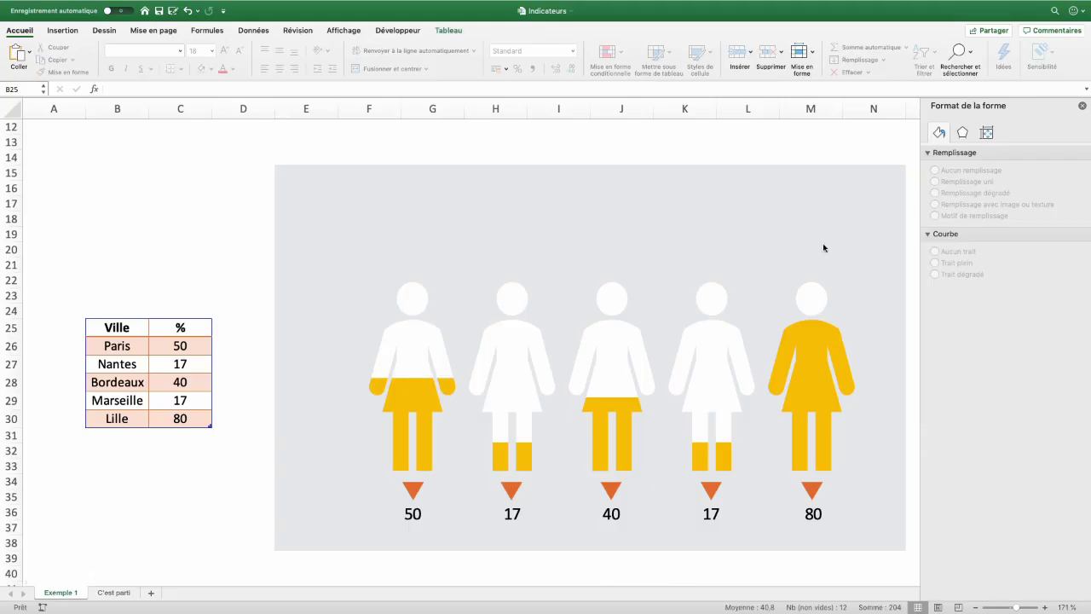
# Go back to the C'est parti sheet with the knight grid and Homme/Femme/Enfant table.
pyautogui.click(115, 591)
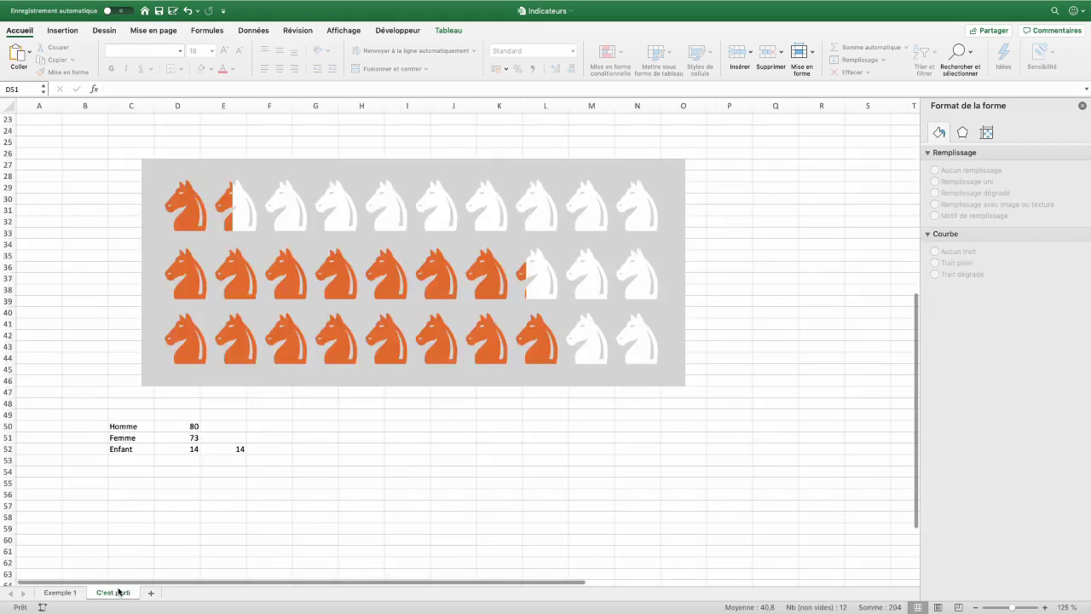